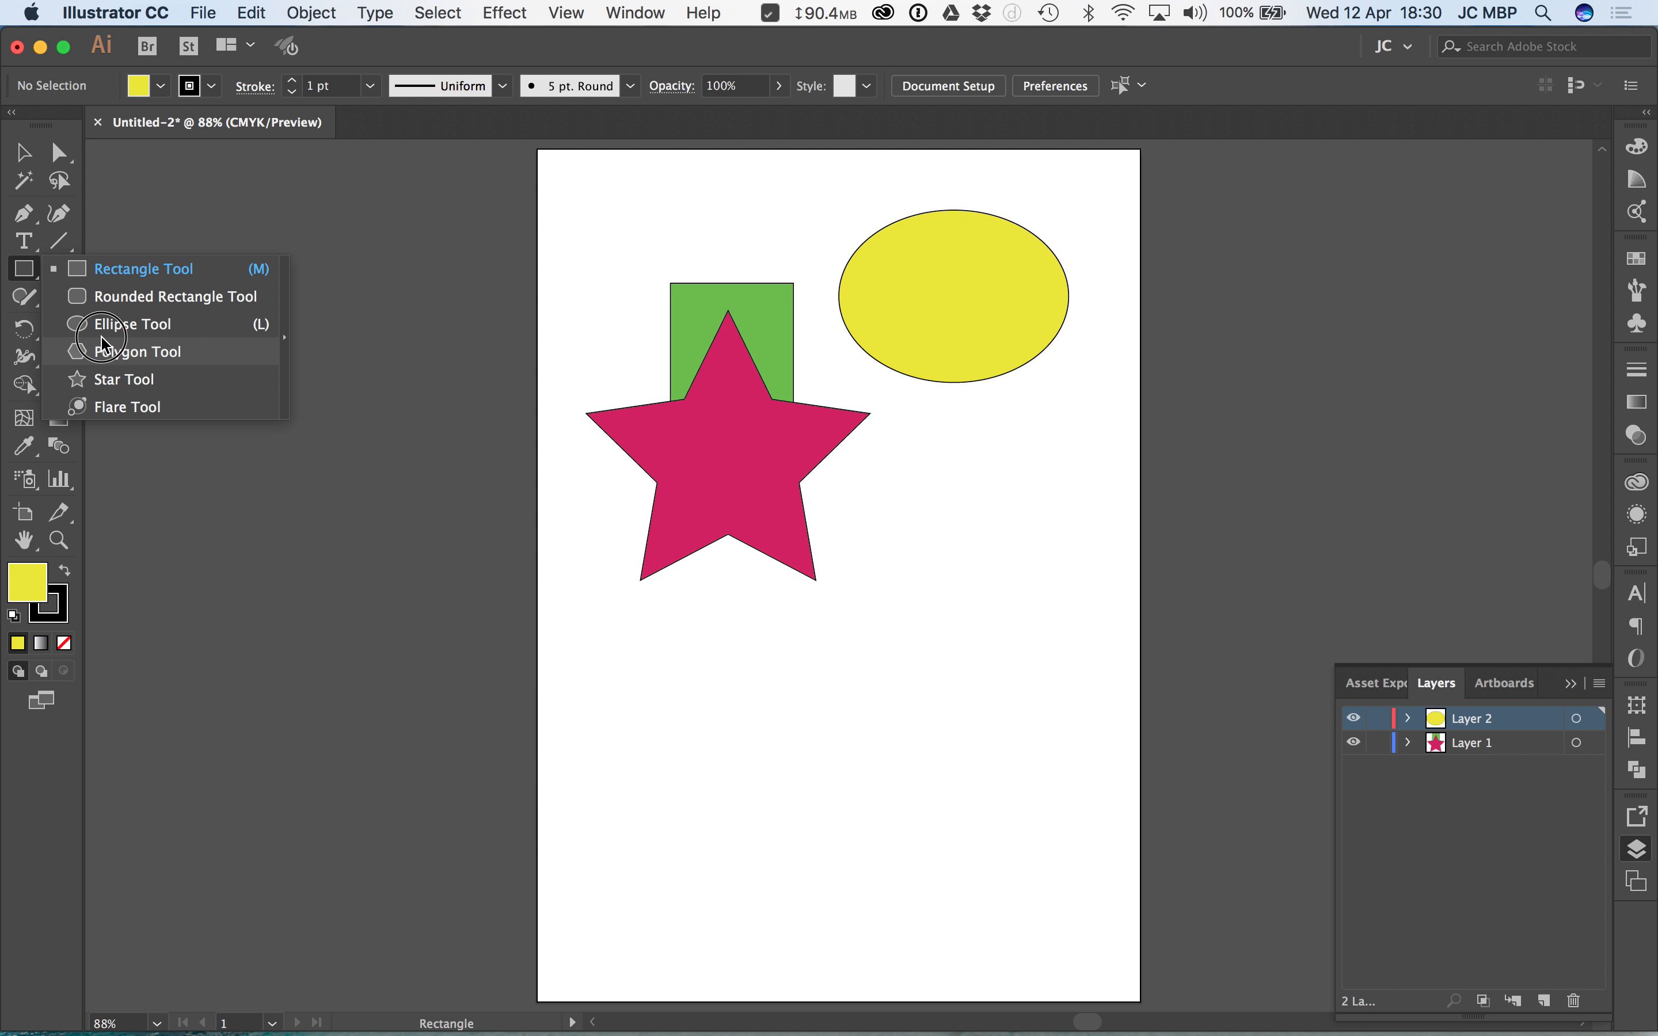
# Step: Tear off the shape tools as a floating tool group and place it beside the artboard
pyautogui.click(286, 316)
pyautogui.moveTo(192, 287); pyautogui.dragTo(350, 220)
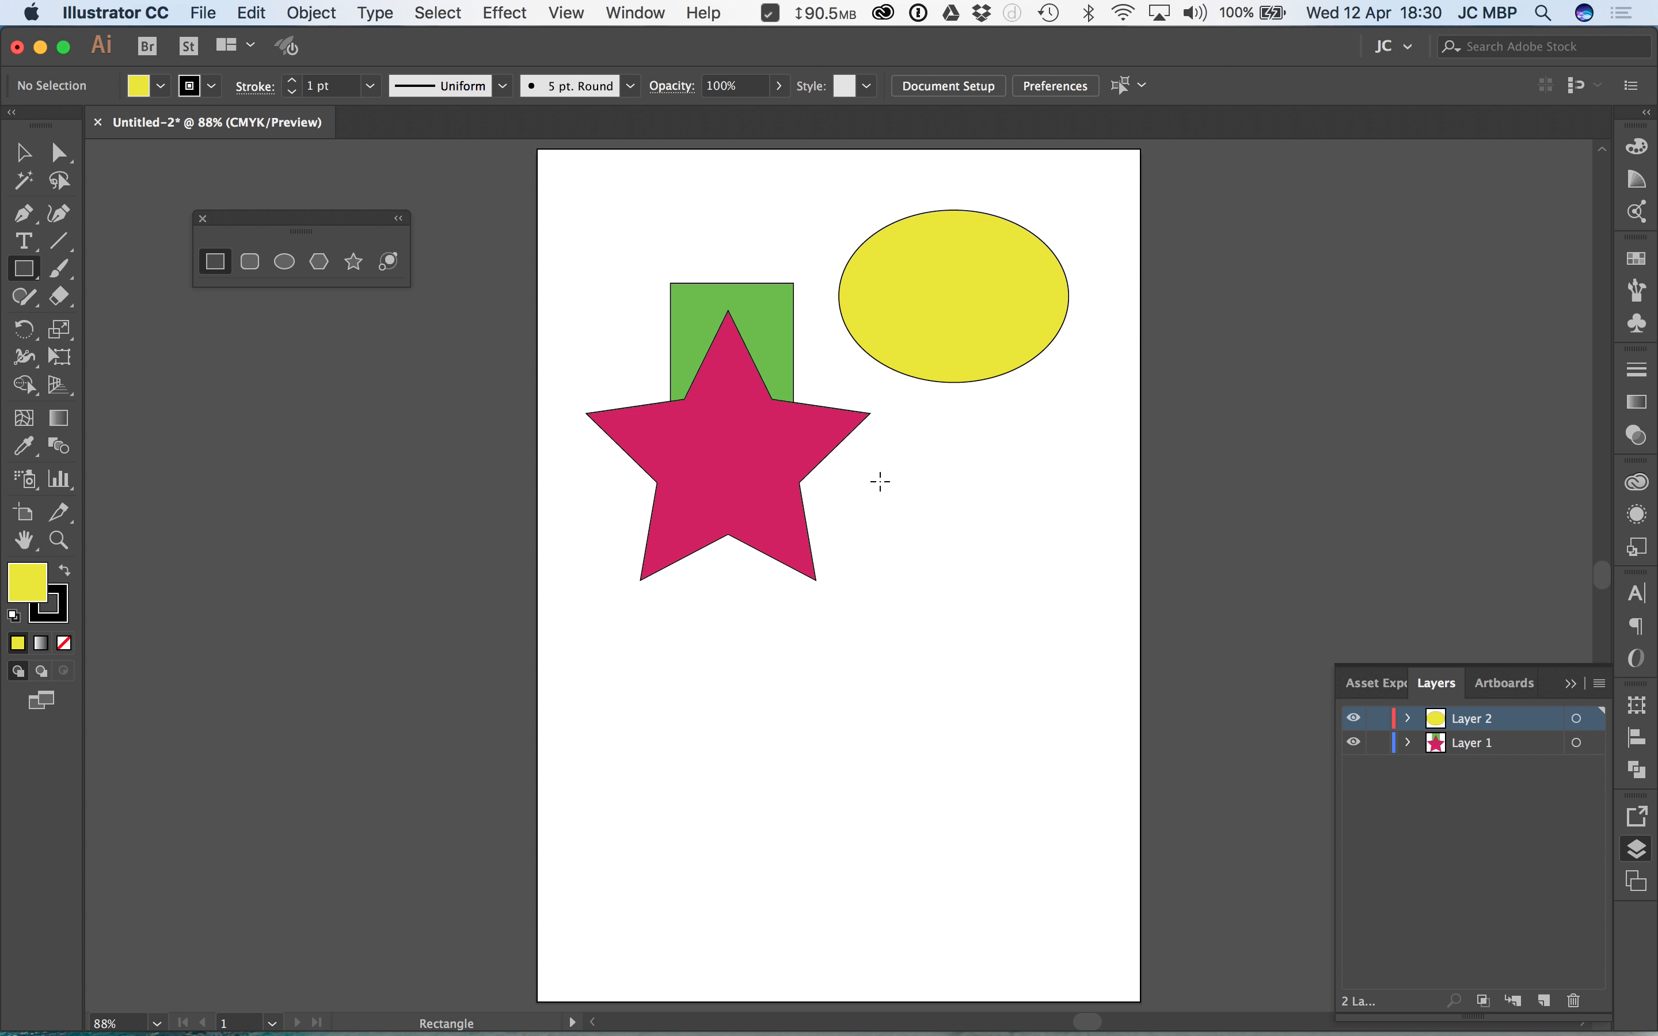
pyautogui.click(908, 553)
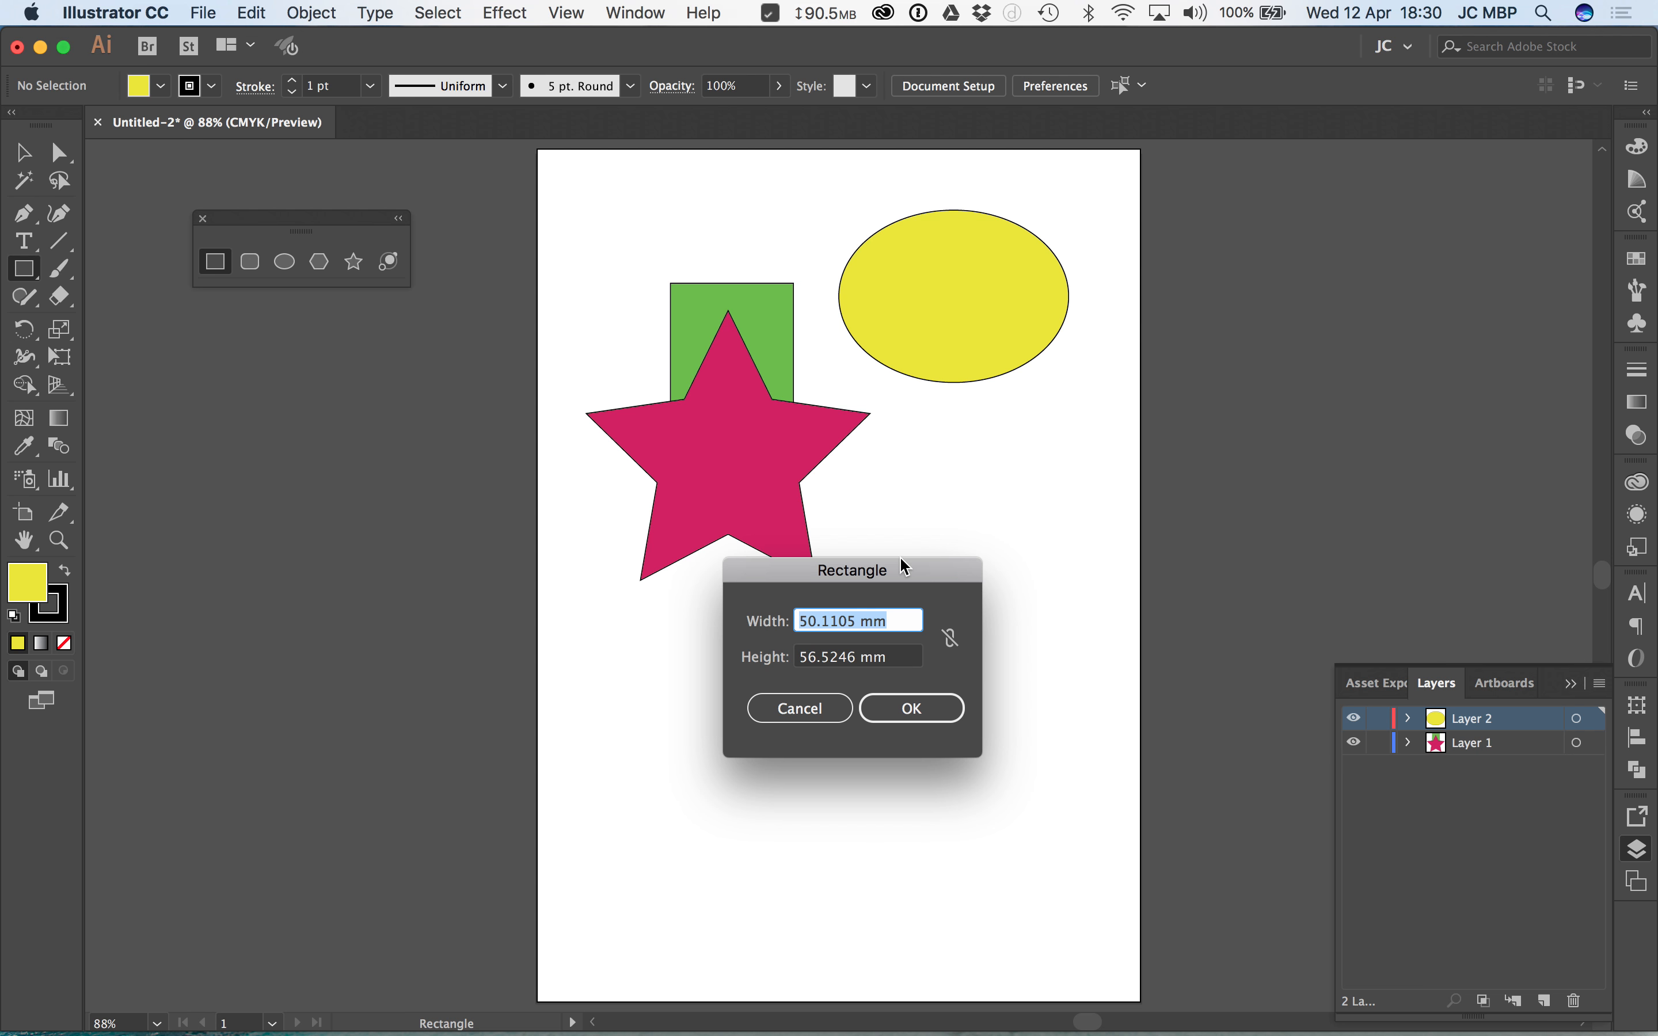
pyautogui.press('Escape')
# Step: Draw a hexagon below the yellow ellipse with the Polygon tool and delete it
pyautogui.click(320, 263)
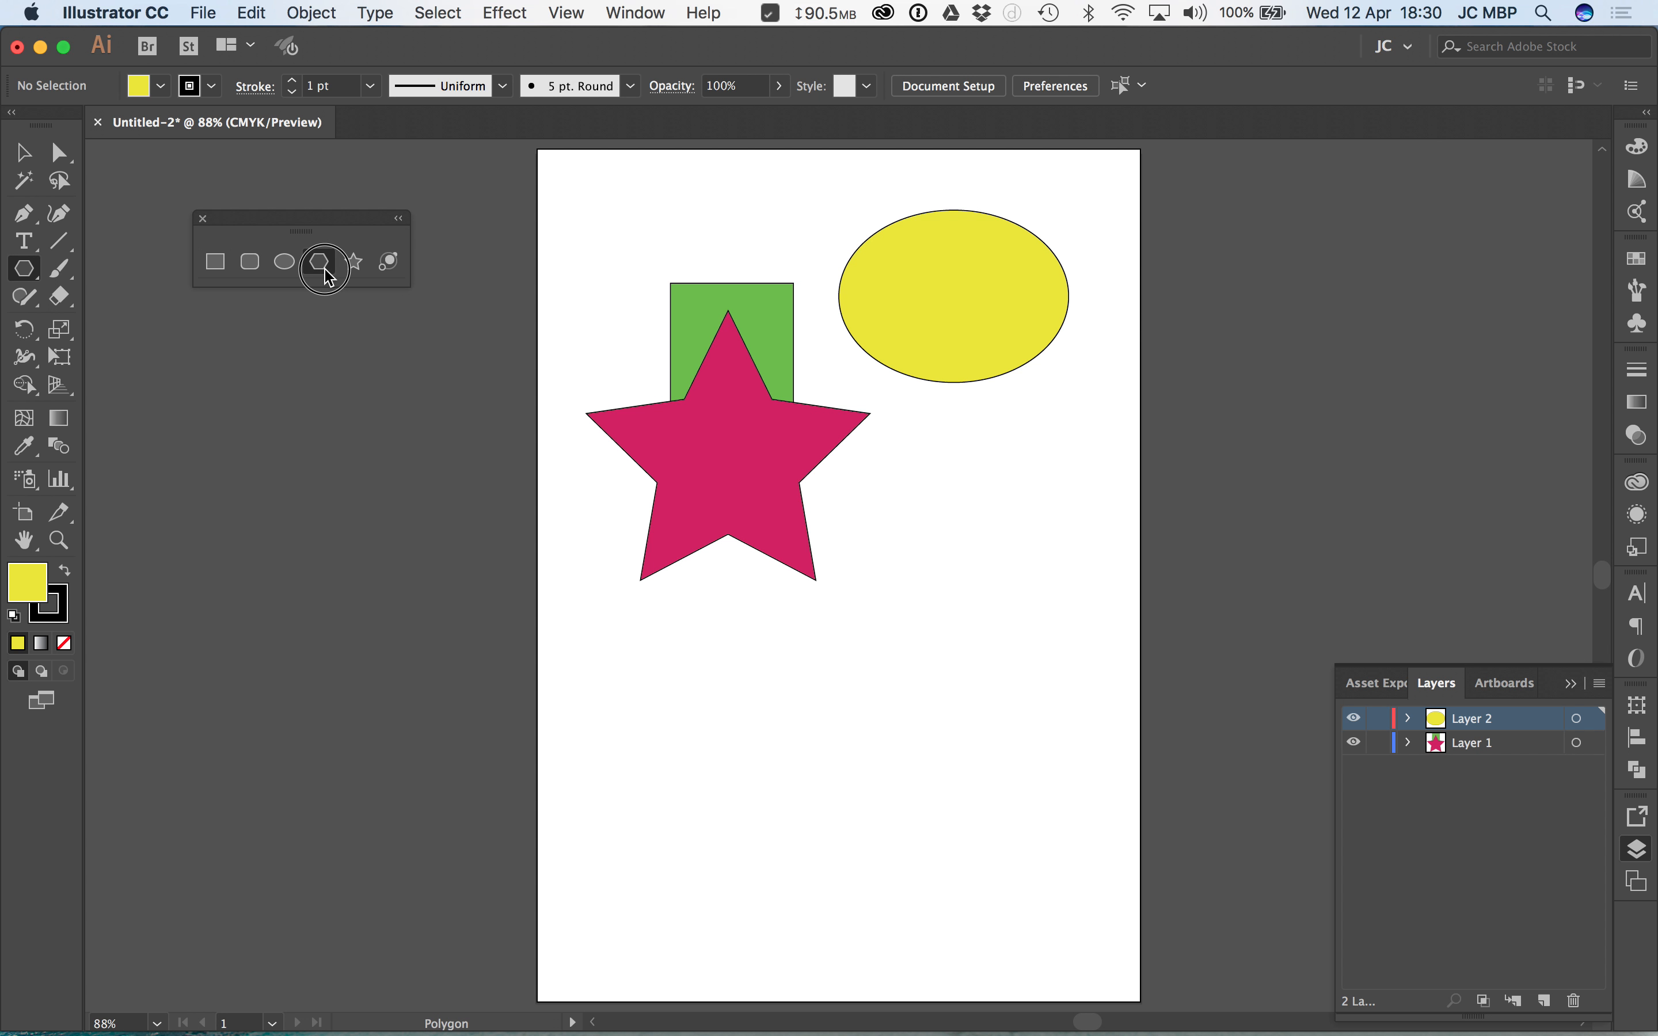
pyautogui.moveTo(901, 559); pyautogui.dragTo(1021, 642)
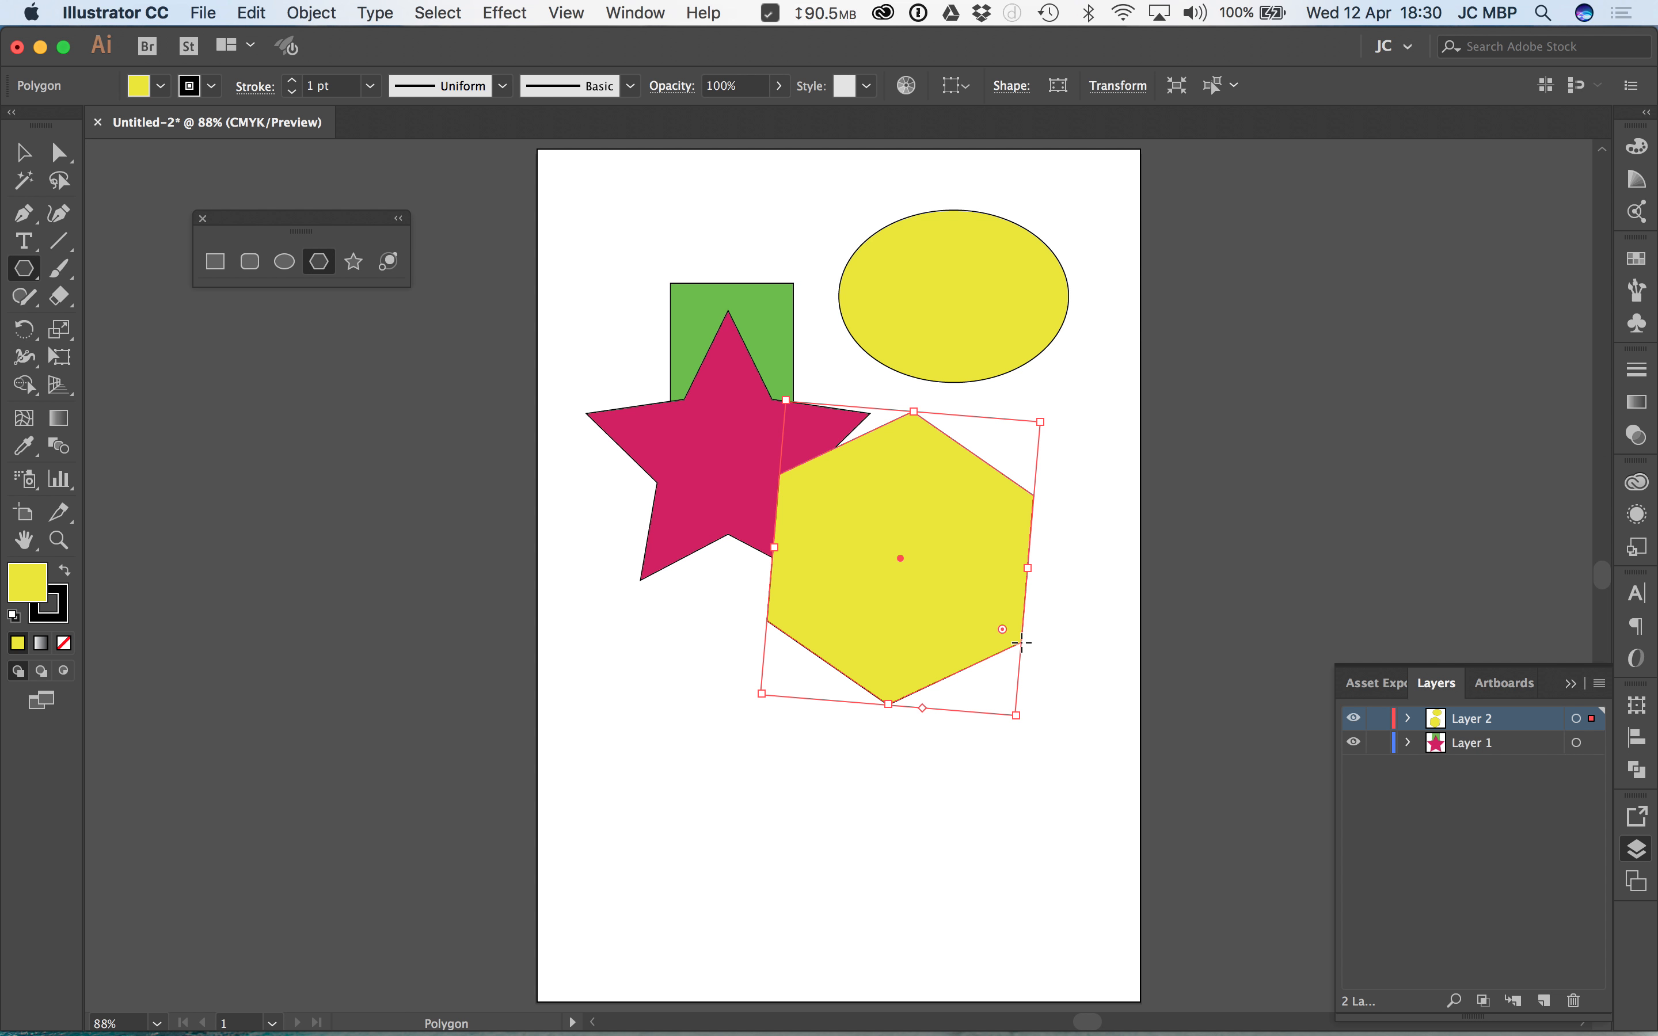
pyautogui.press('Delete')
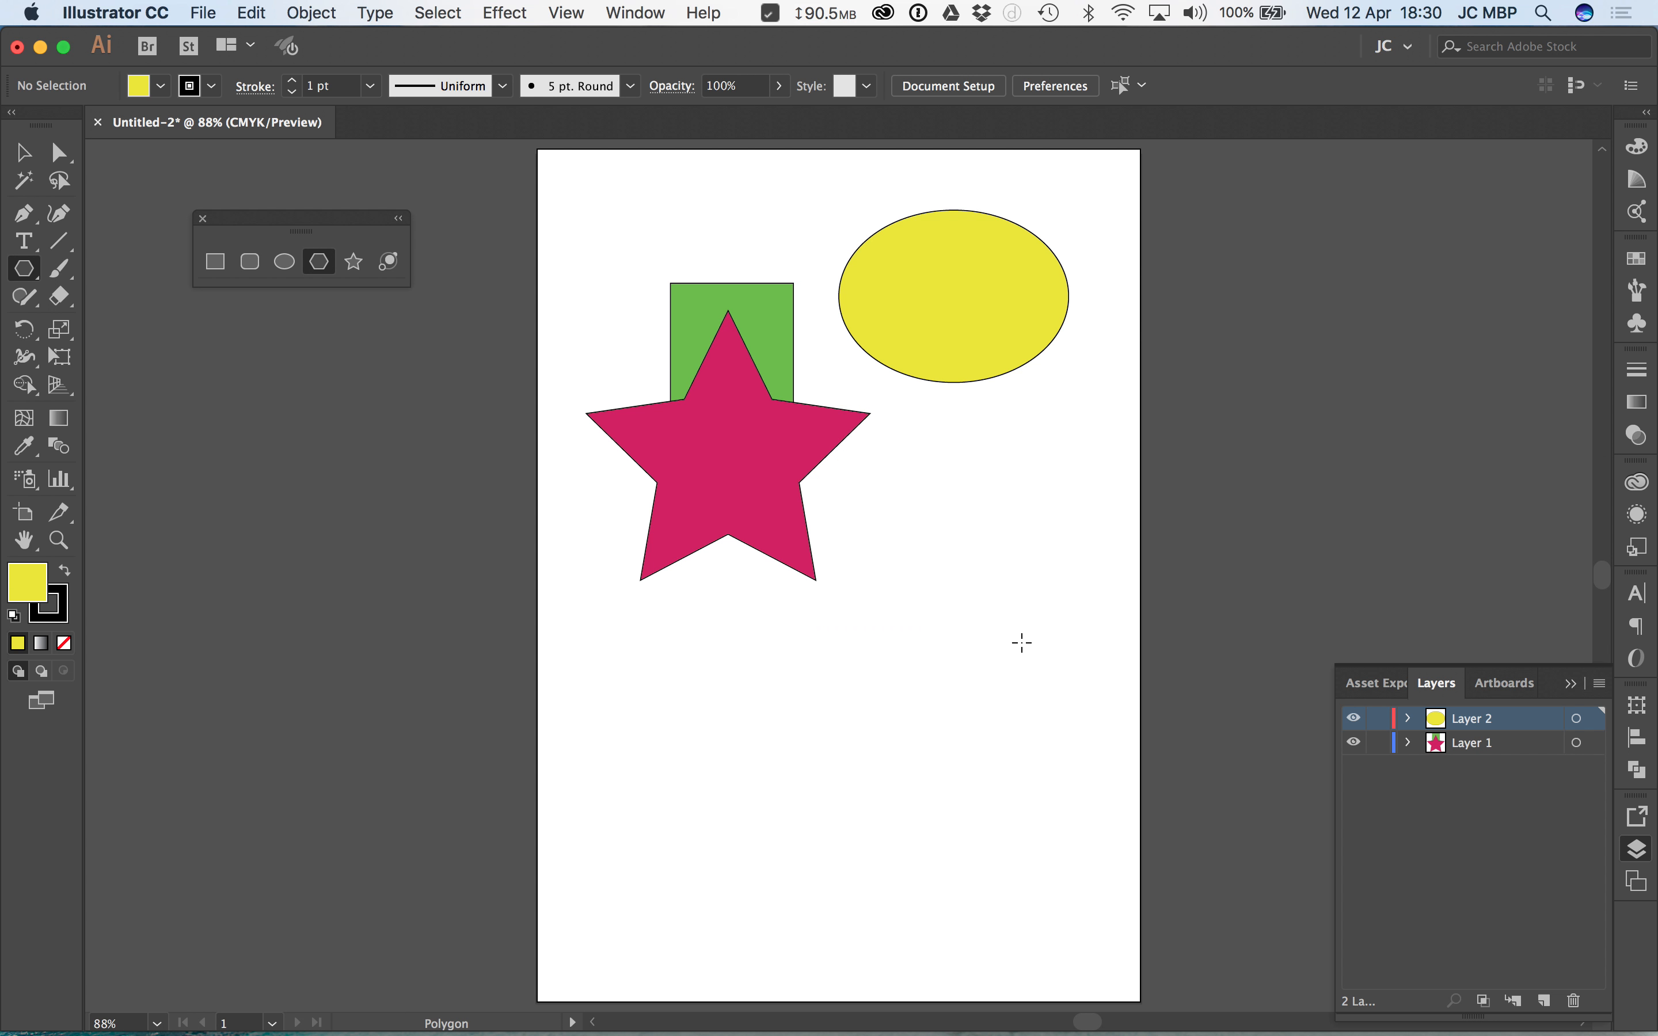
# Step: Create a three-sided polygon with a 60 mm radius, draw another triangle freehand, and delete both
pyautogui.click(887, 609)
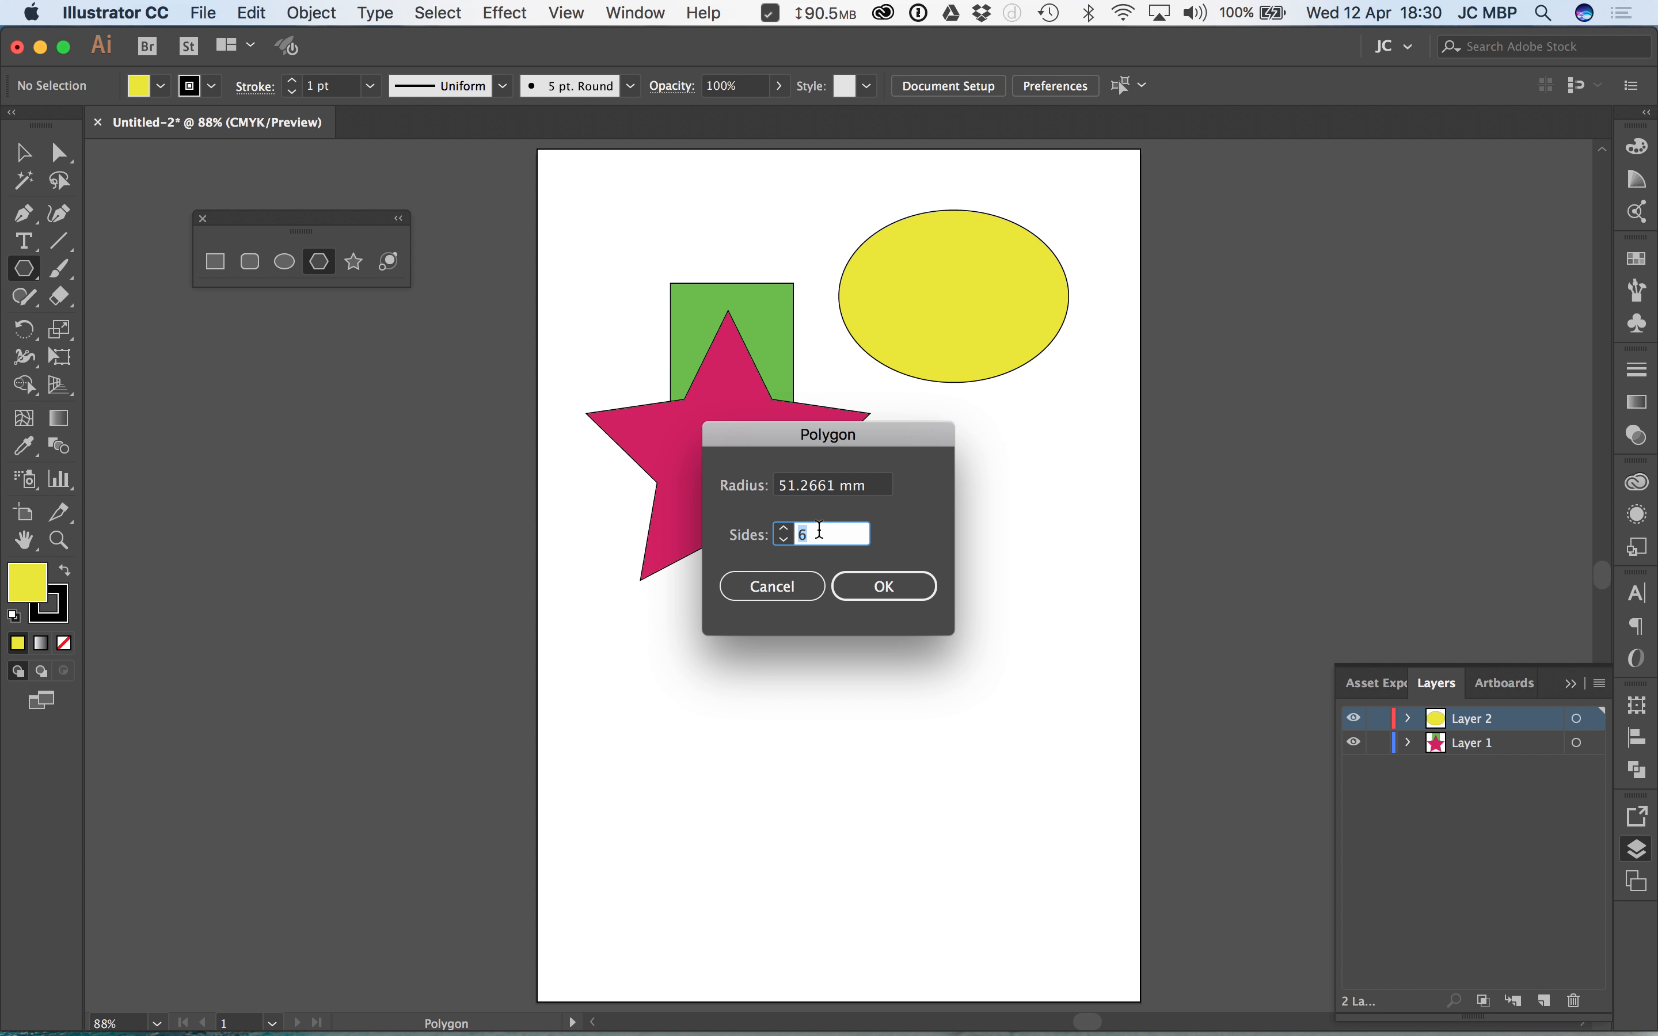
pyautogui.write('3')
pyautogui.click(876, 485)
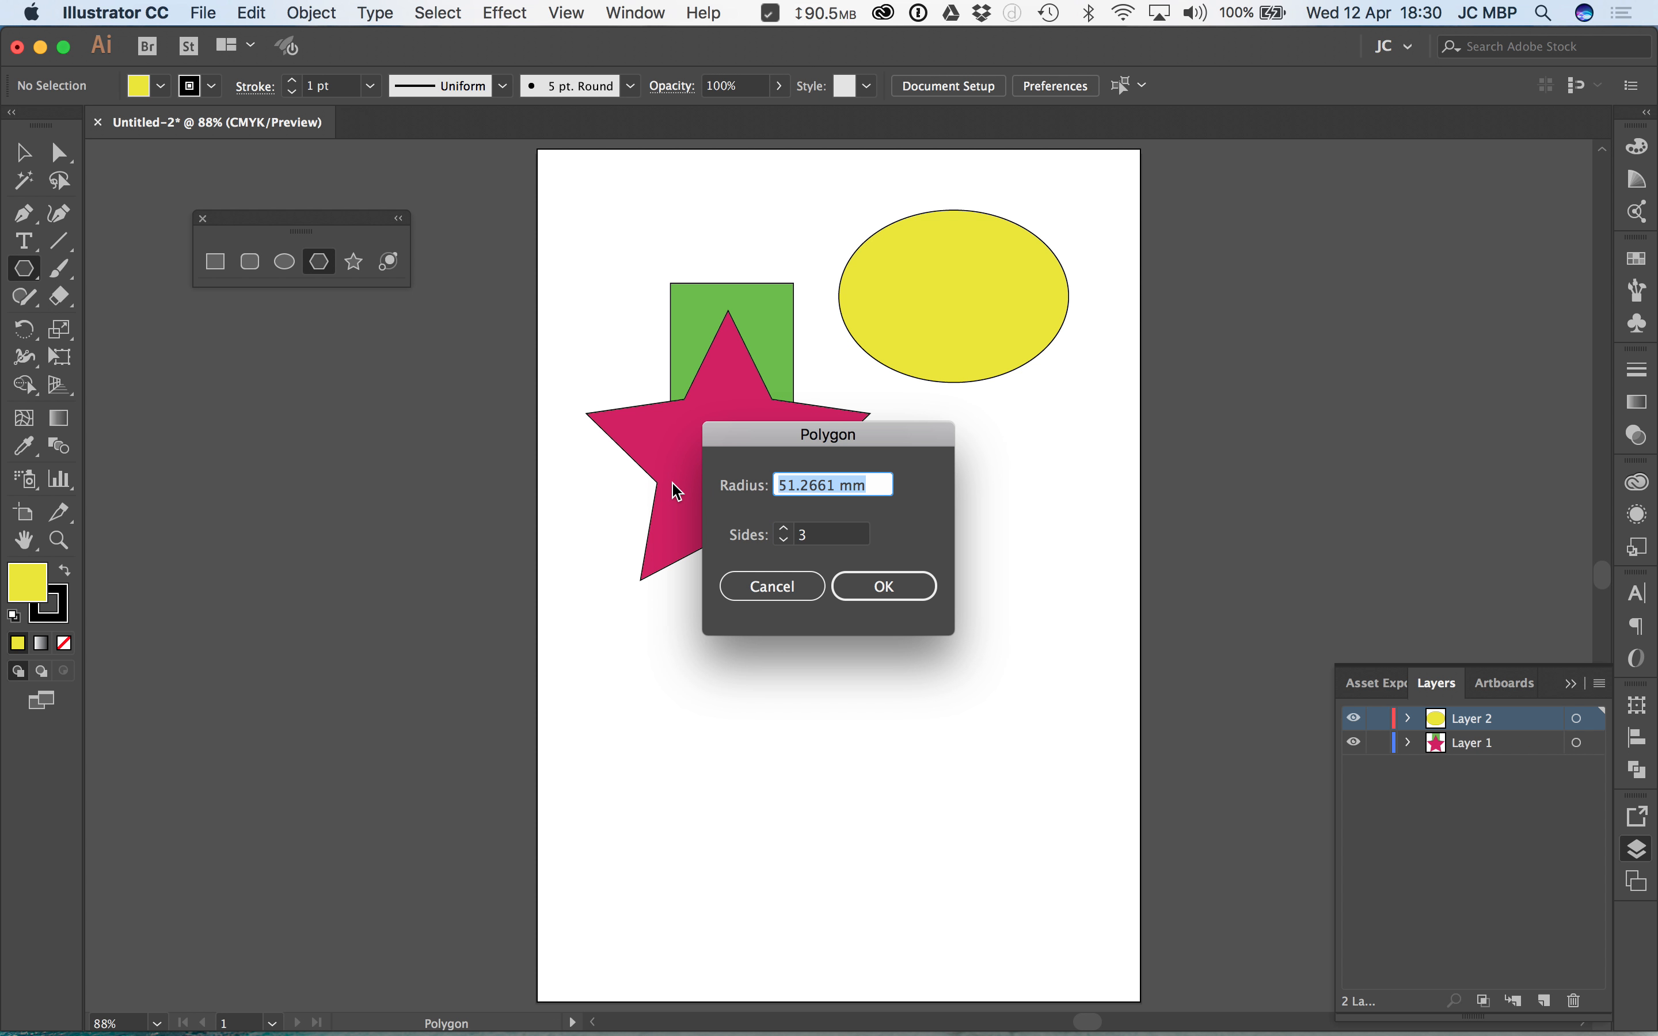
pyautogui.write('60')
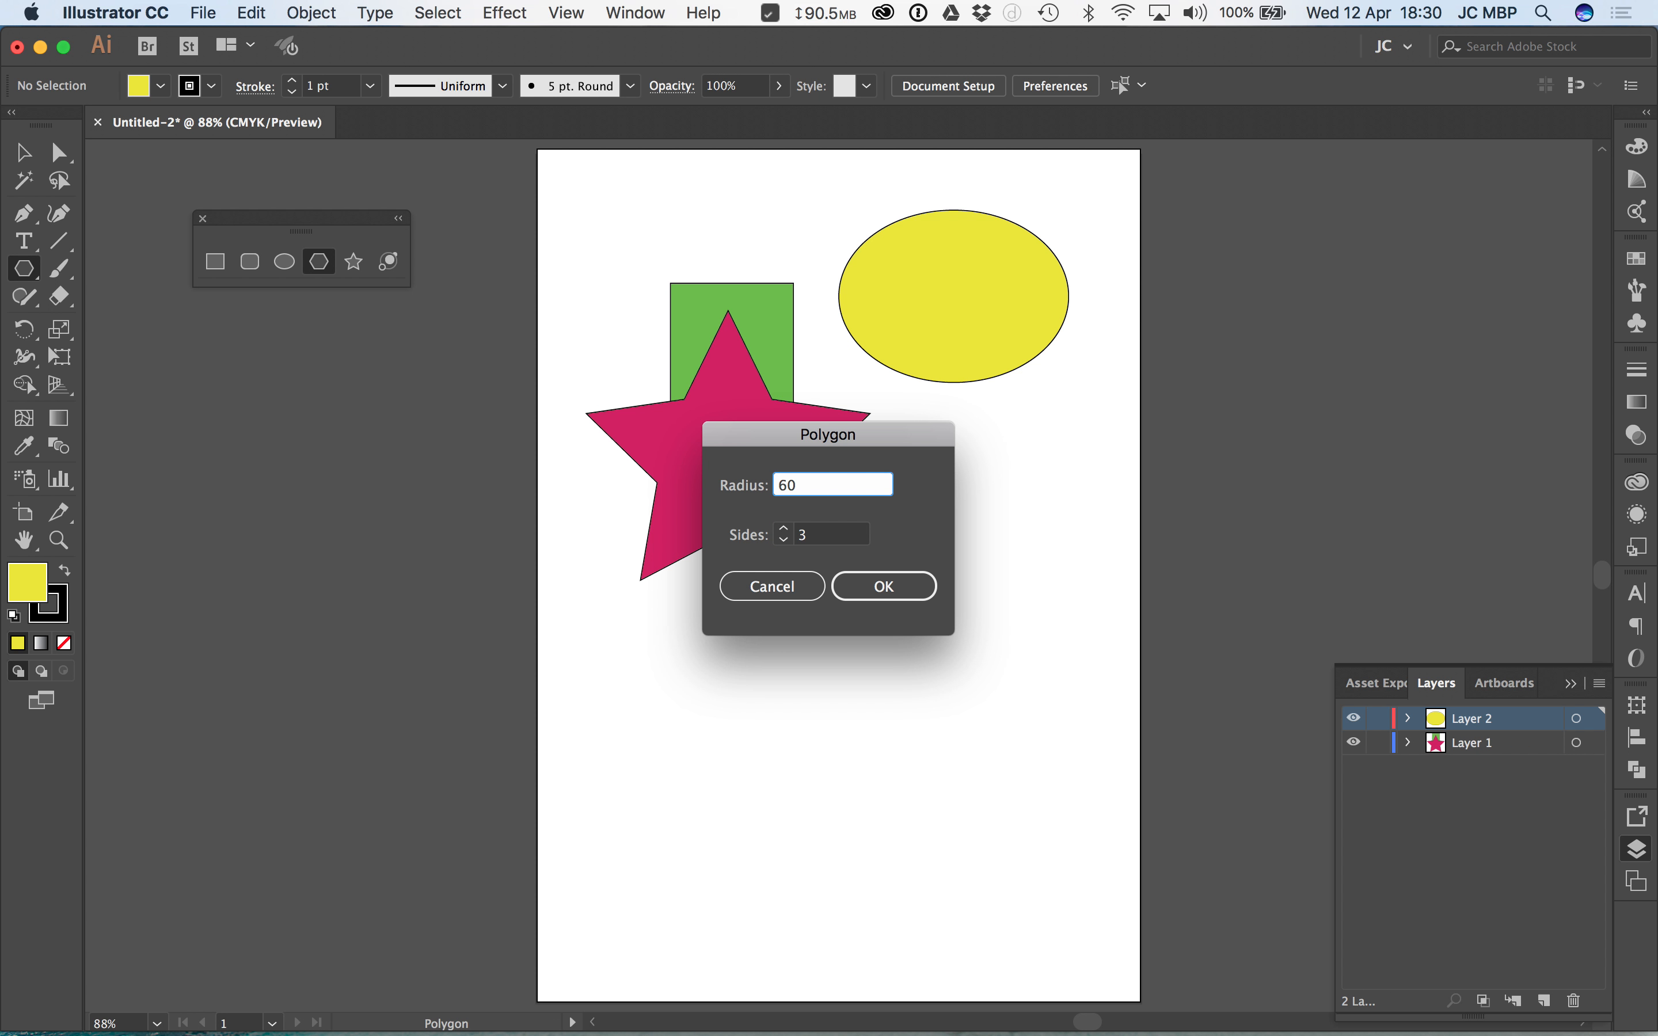
pyautogui.click(884, 589)
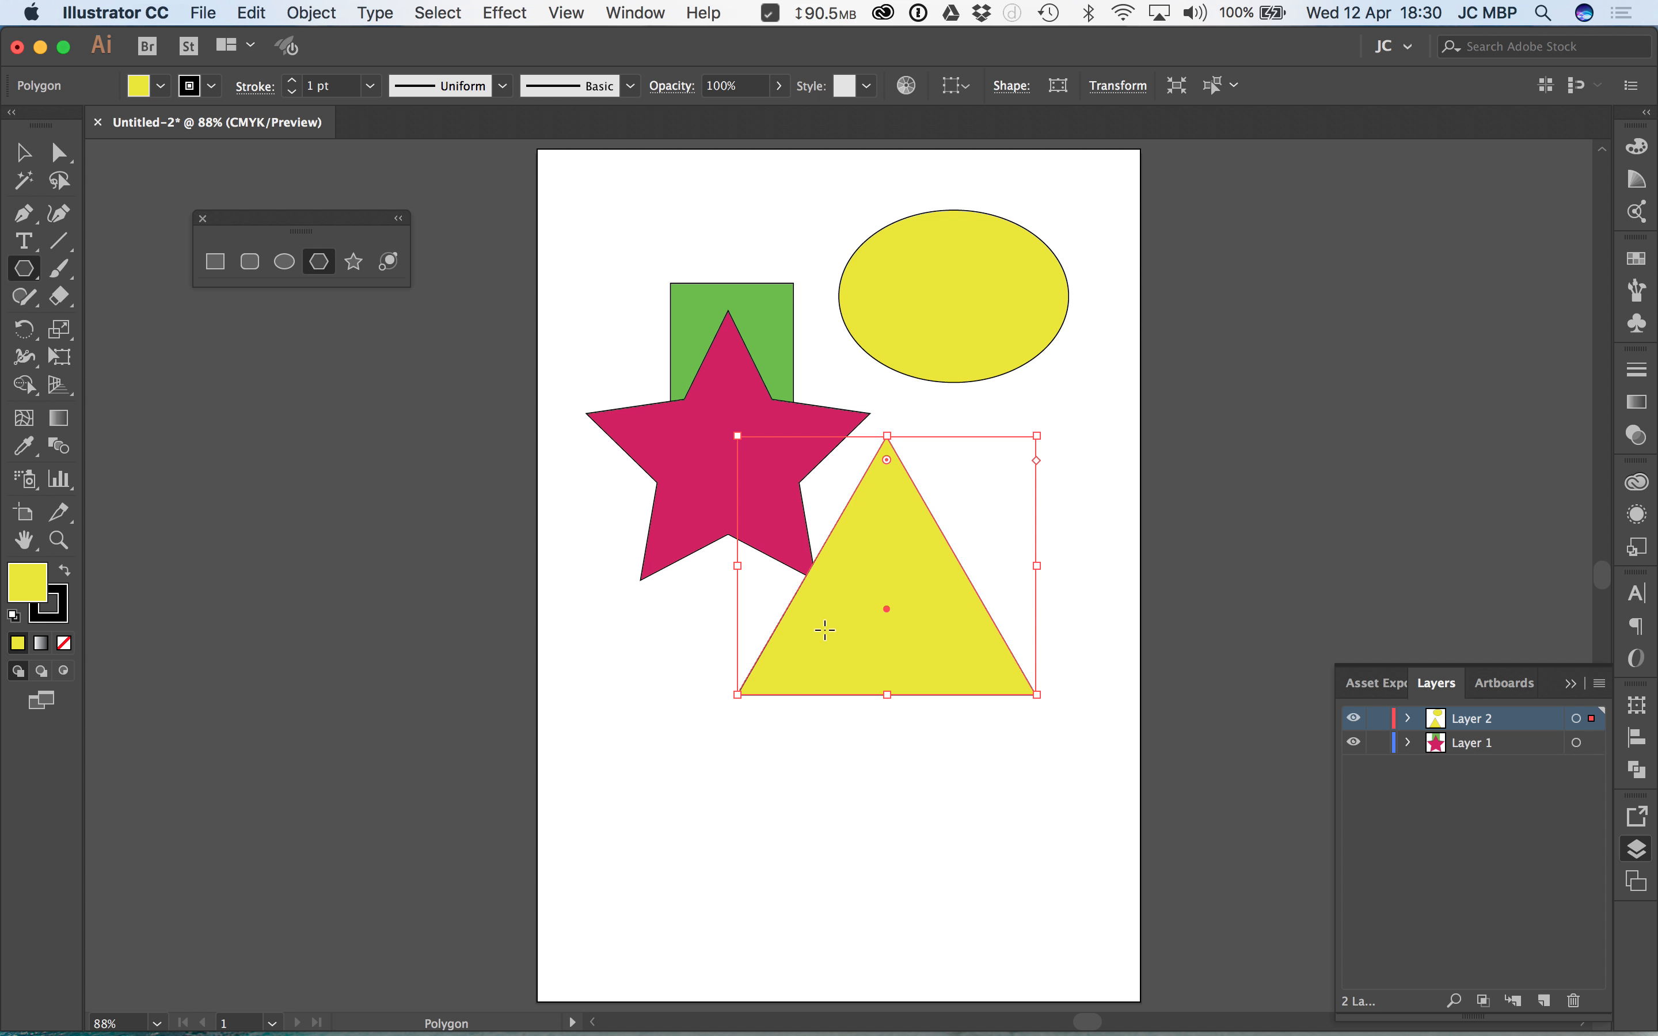
pyautogui.press('Delete')
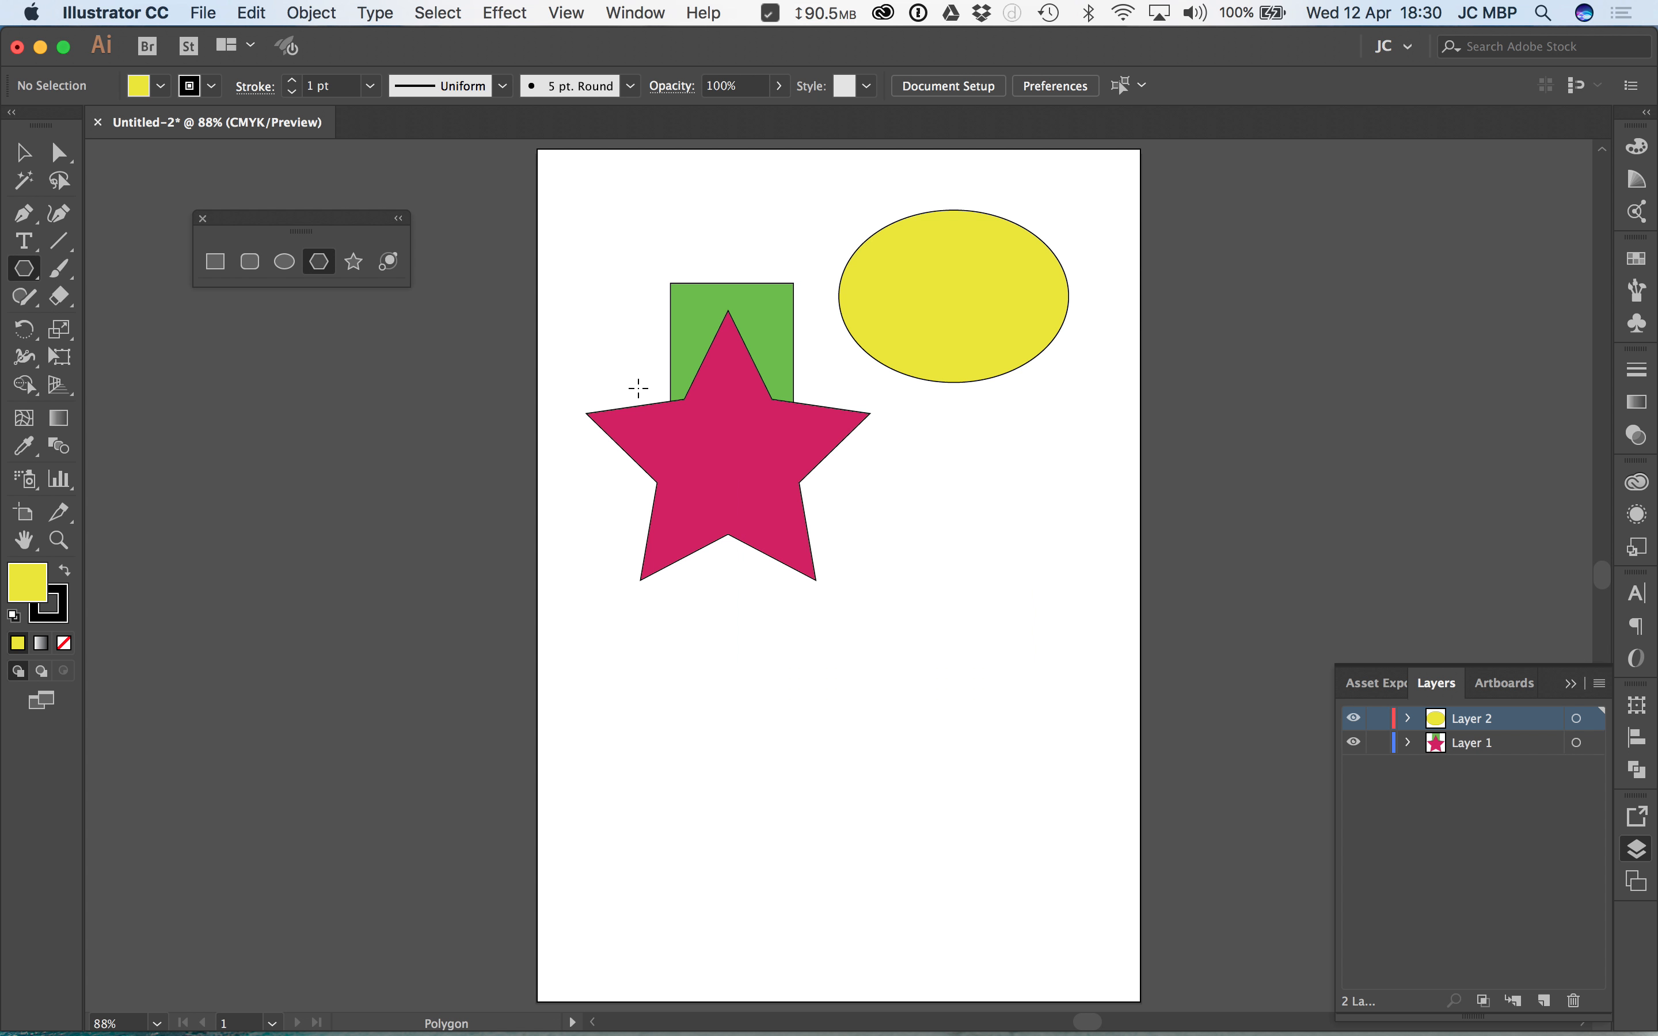
pyautogui.moveTo(916, 572); pyautogui.dragTo(1017, 672)
pyautogui.press('Delete')
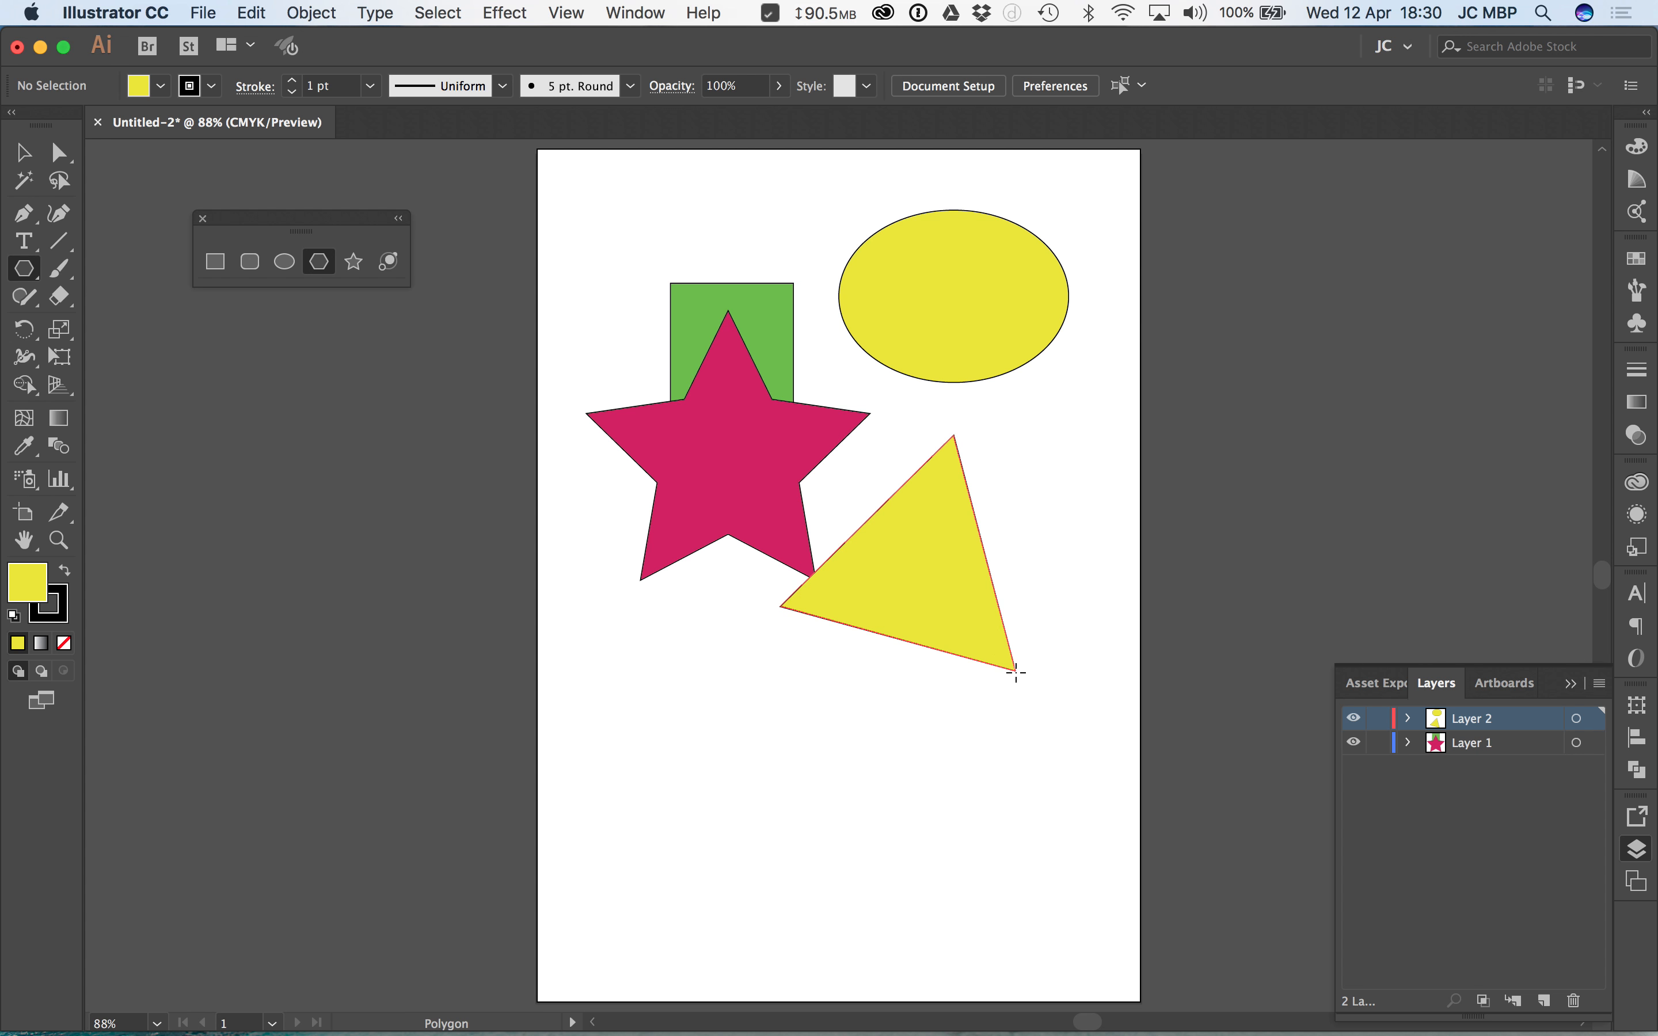
# Step: Create a six-sided polygon below the ellipse and delete it
pyautogui.click(325, 262)
pyautogui.click(879, 540)
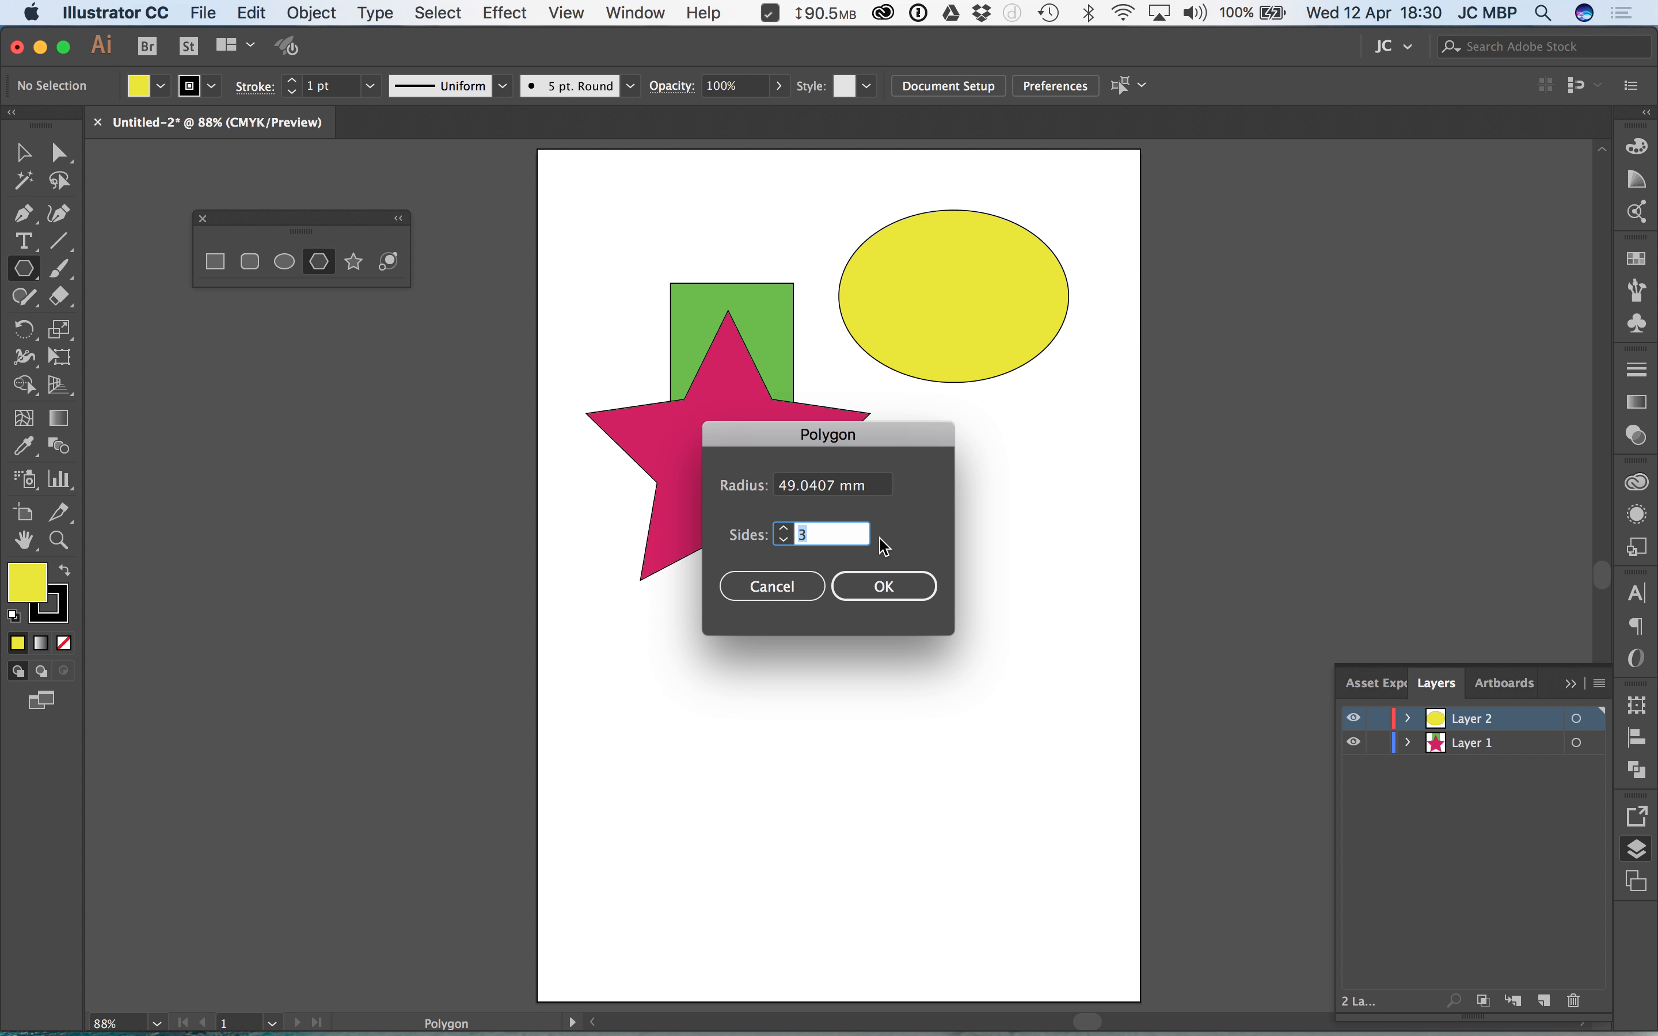
pyautogui.write('6')
pyautogui.click(884, 590)
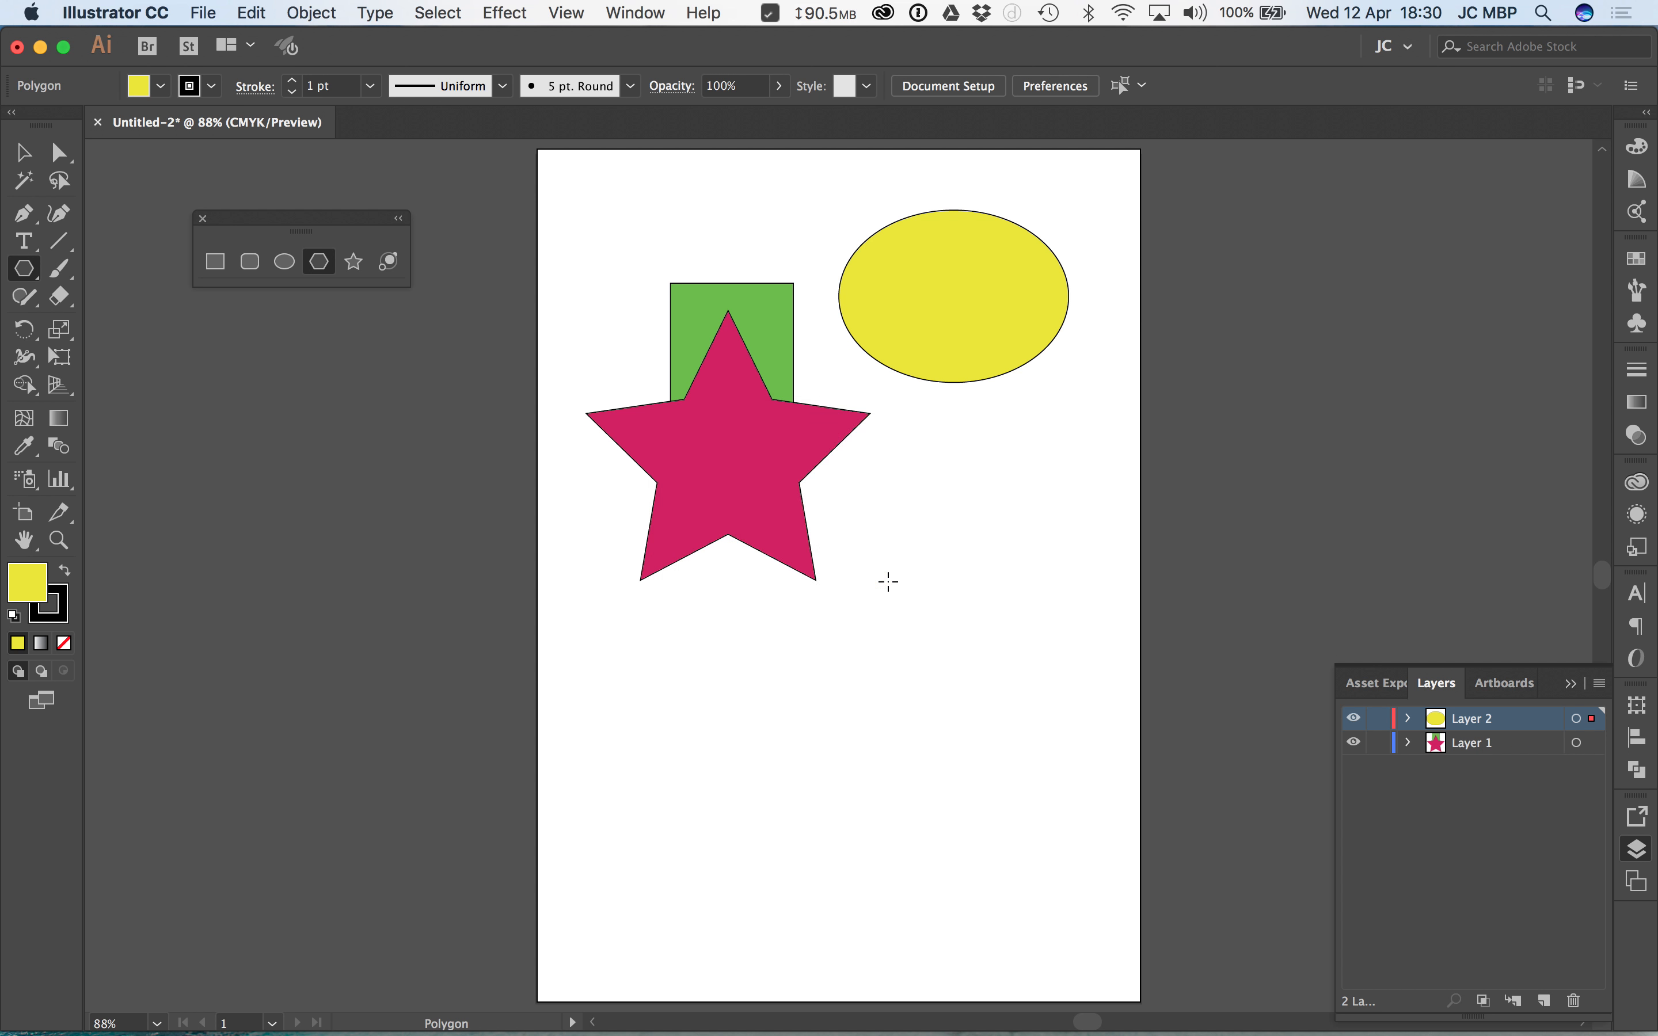
pyautogui.press('v')
pyautogui.press('Delete')
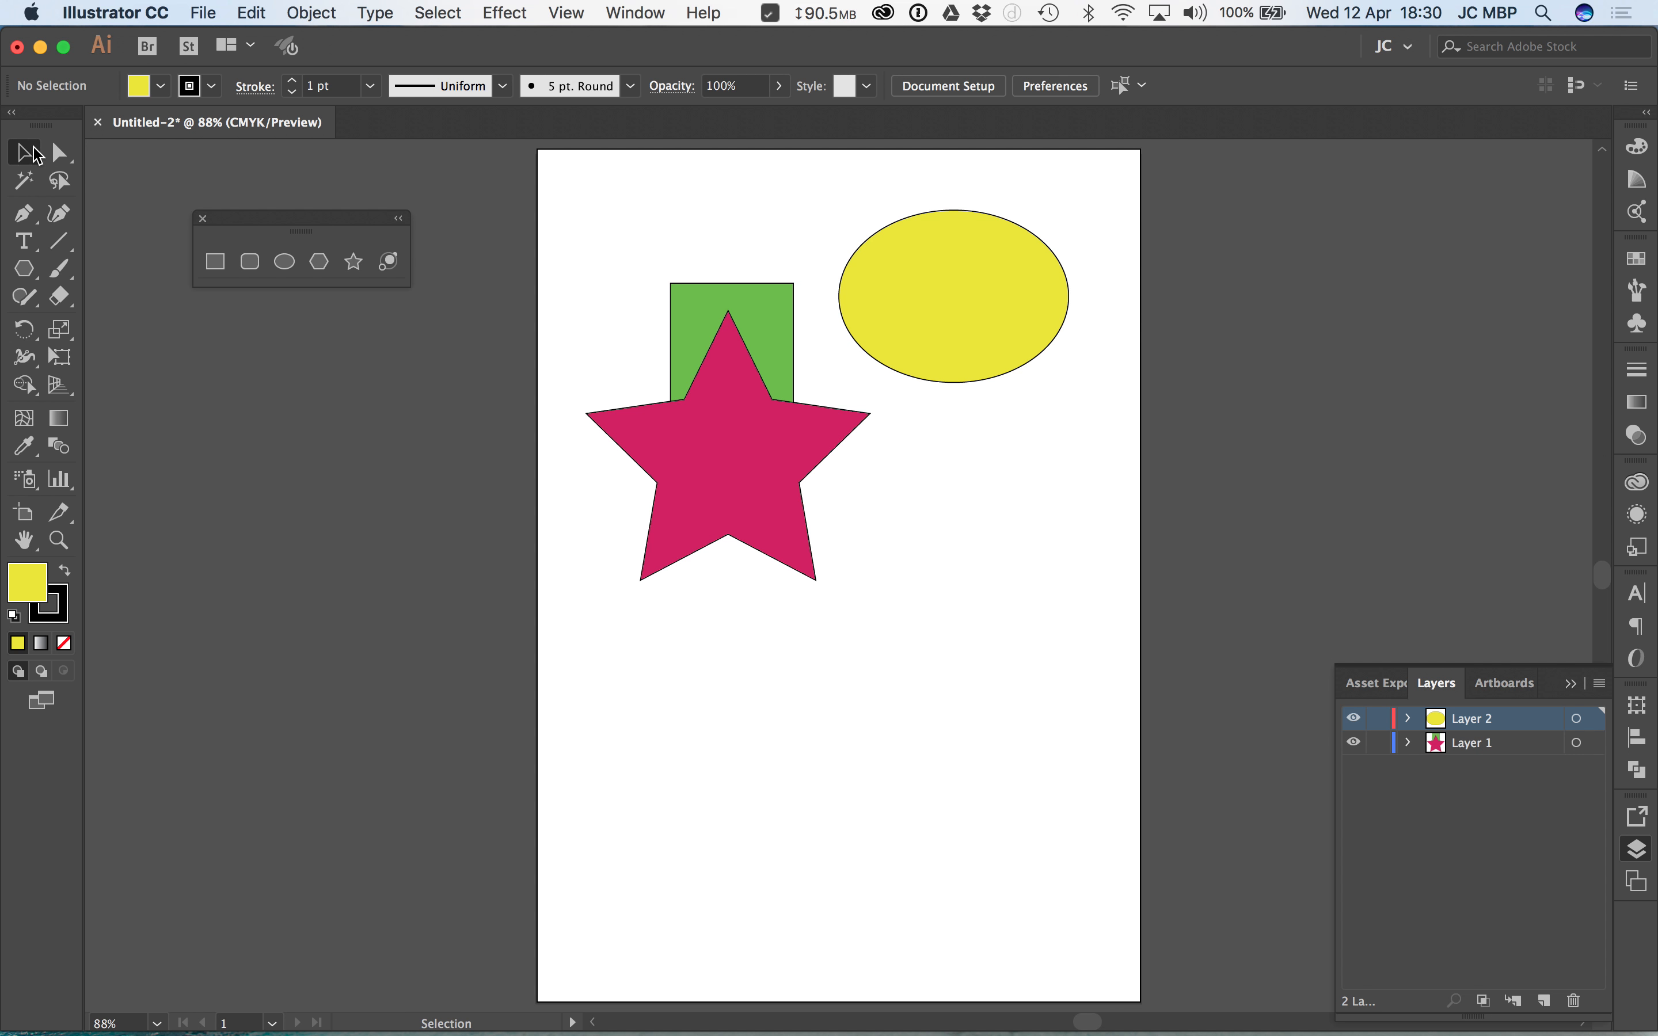
# Step: Move the yellow ellipse so that it overlaps the upper-right corner of the green rectangle
pyautogui.moveTo(972, 299); pyautogui.dragTo(910, 321)
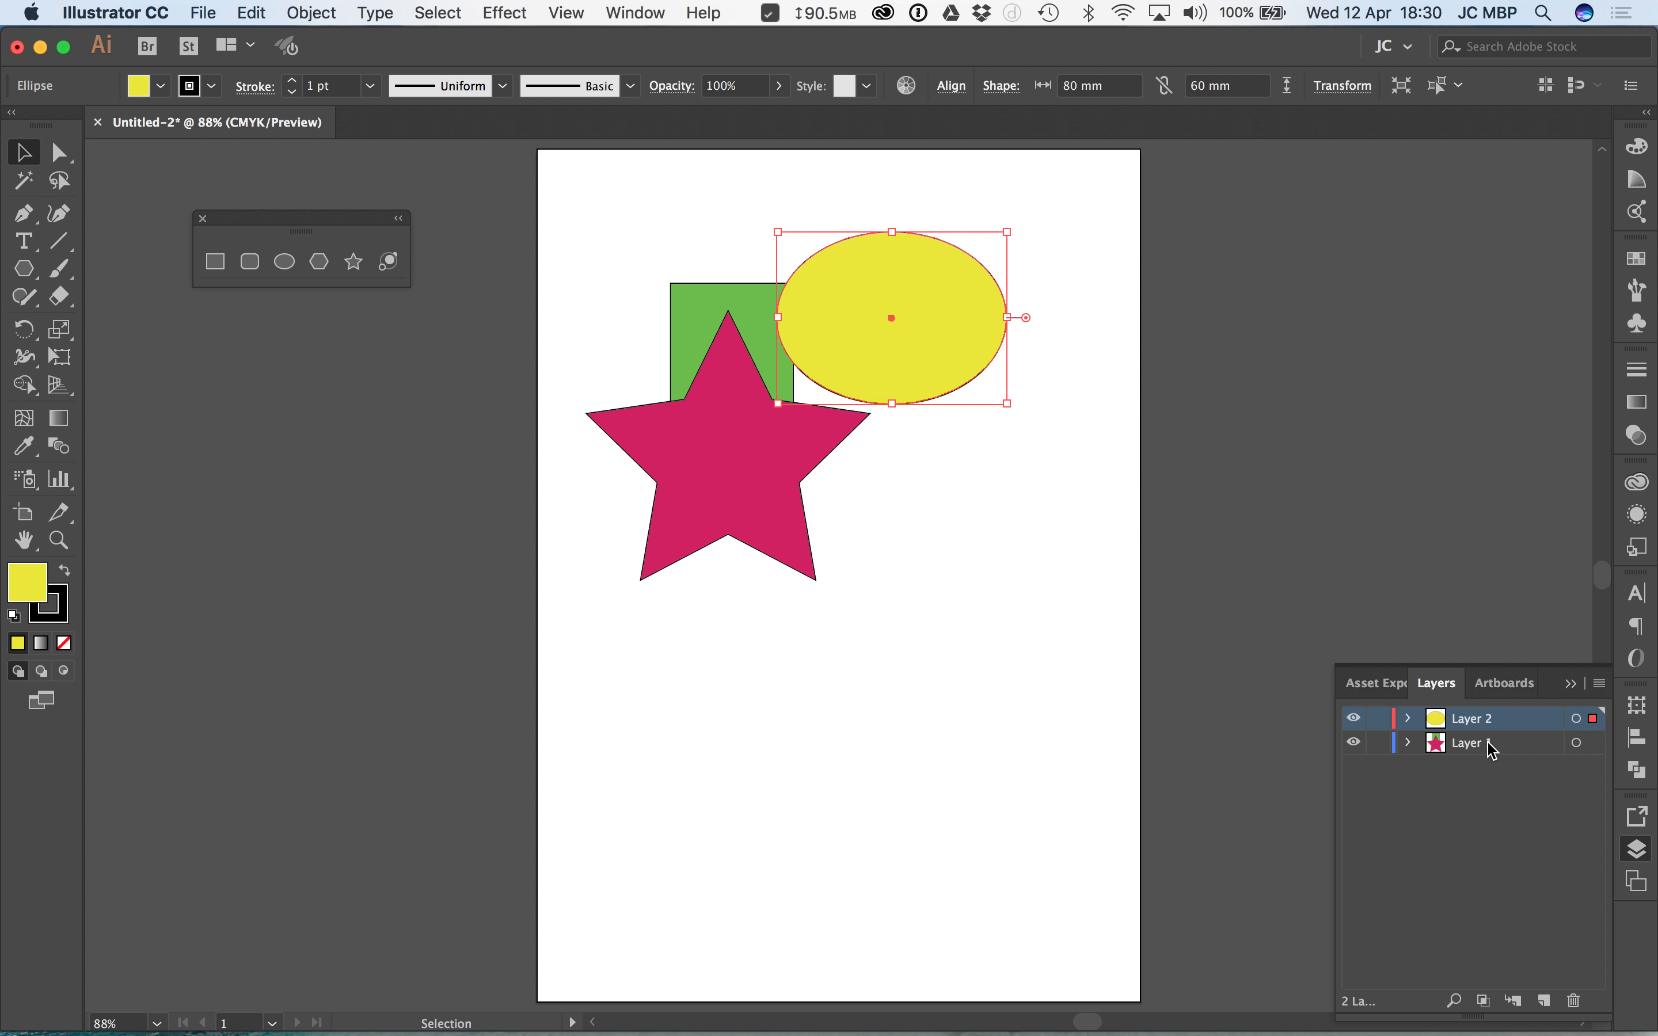
pyautogui.moveTo(921, 301); pyautogui.dragTo(932, 223)
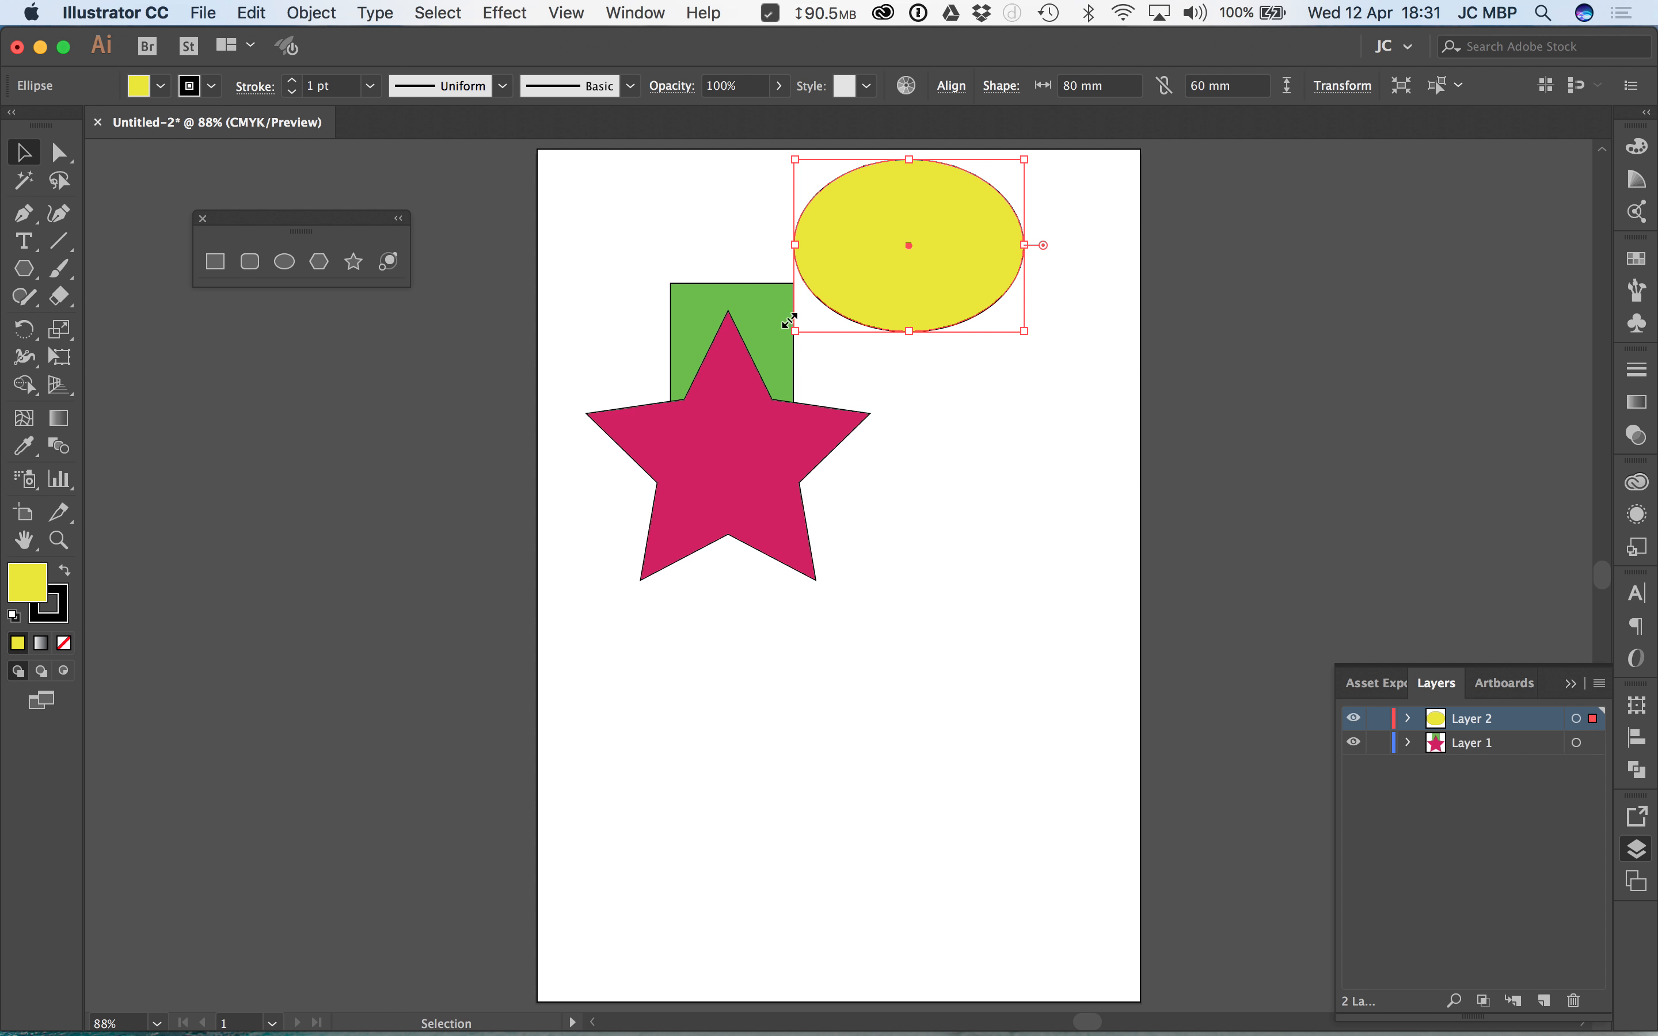
pyautogui.click(749, 303)
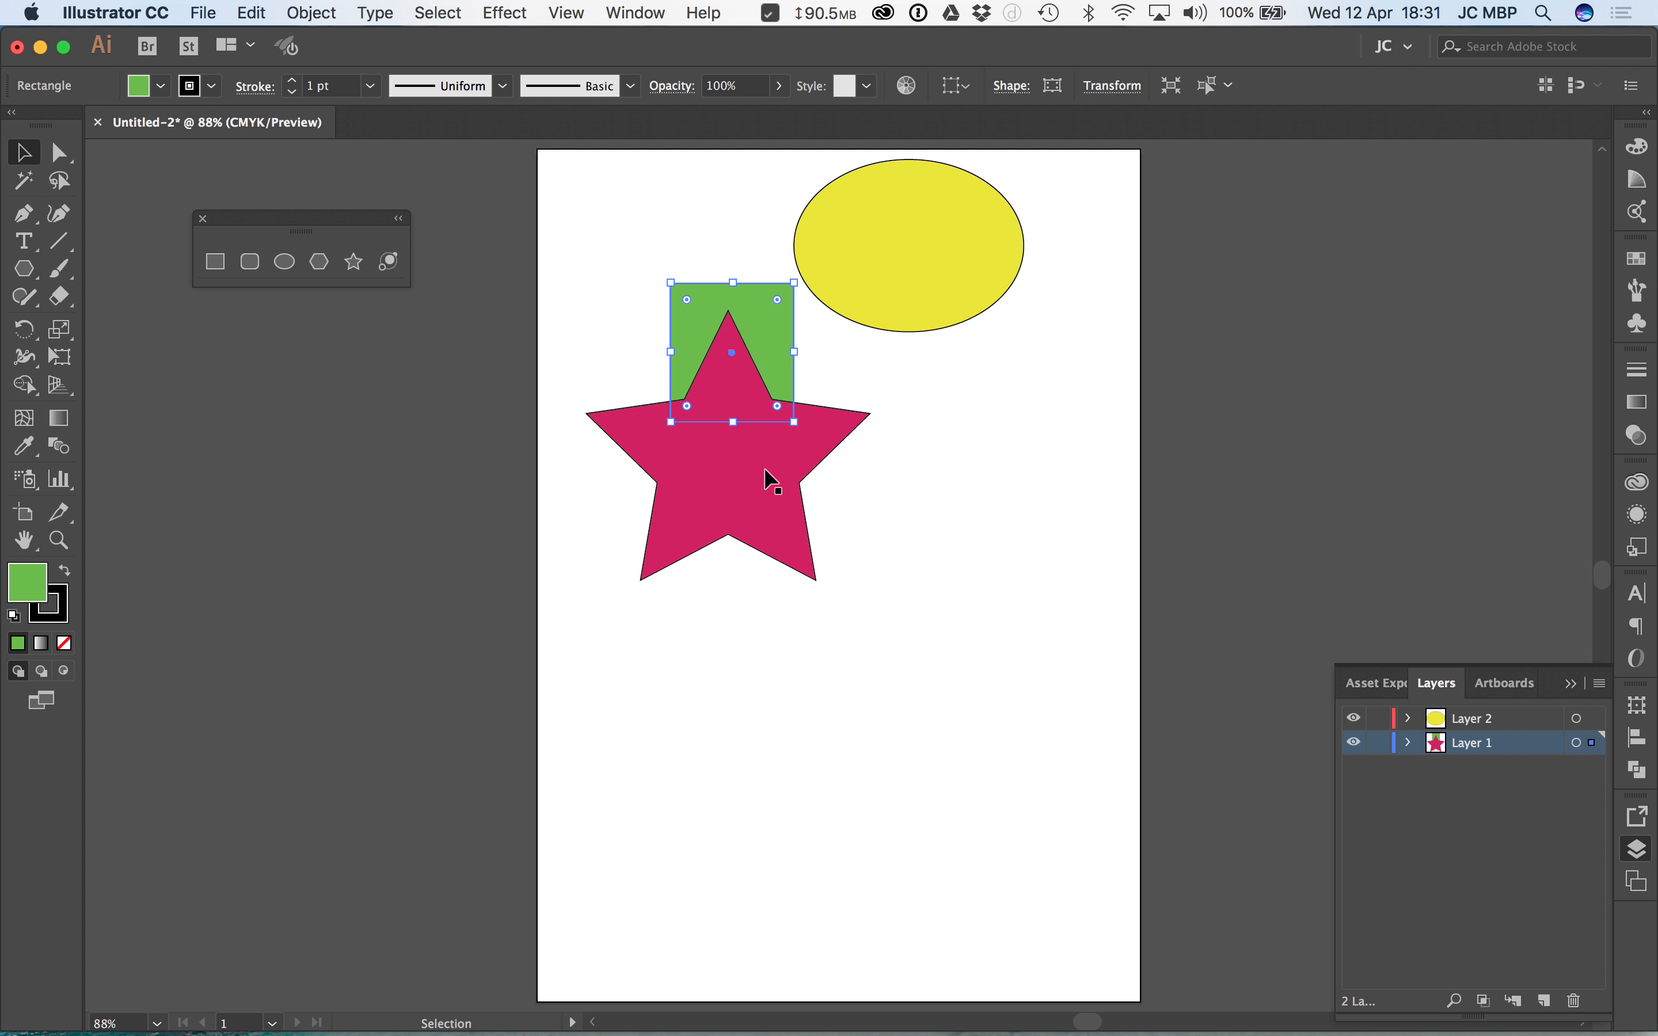
pyautogui.moveTo(965, 266); pyautogui.dragTo(920, 300)
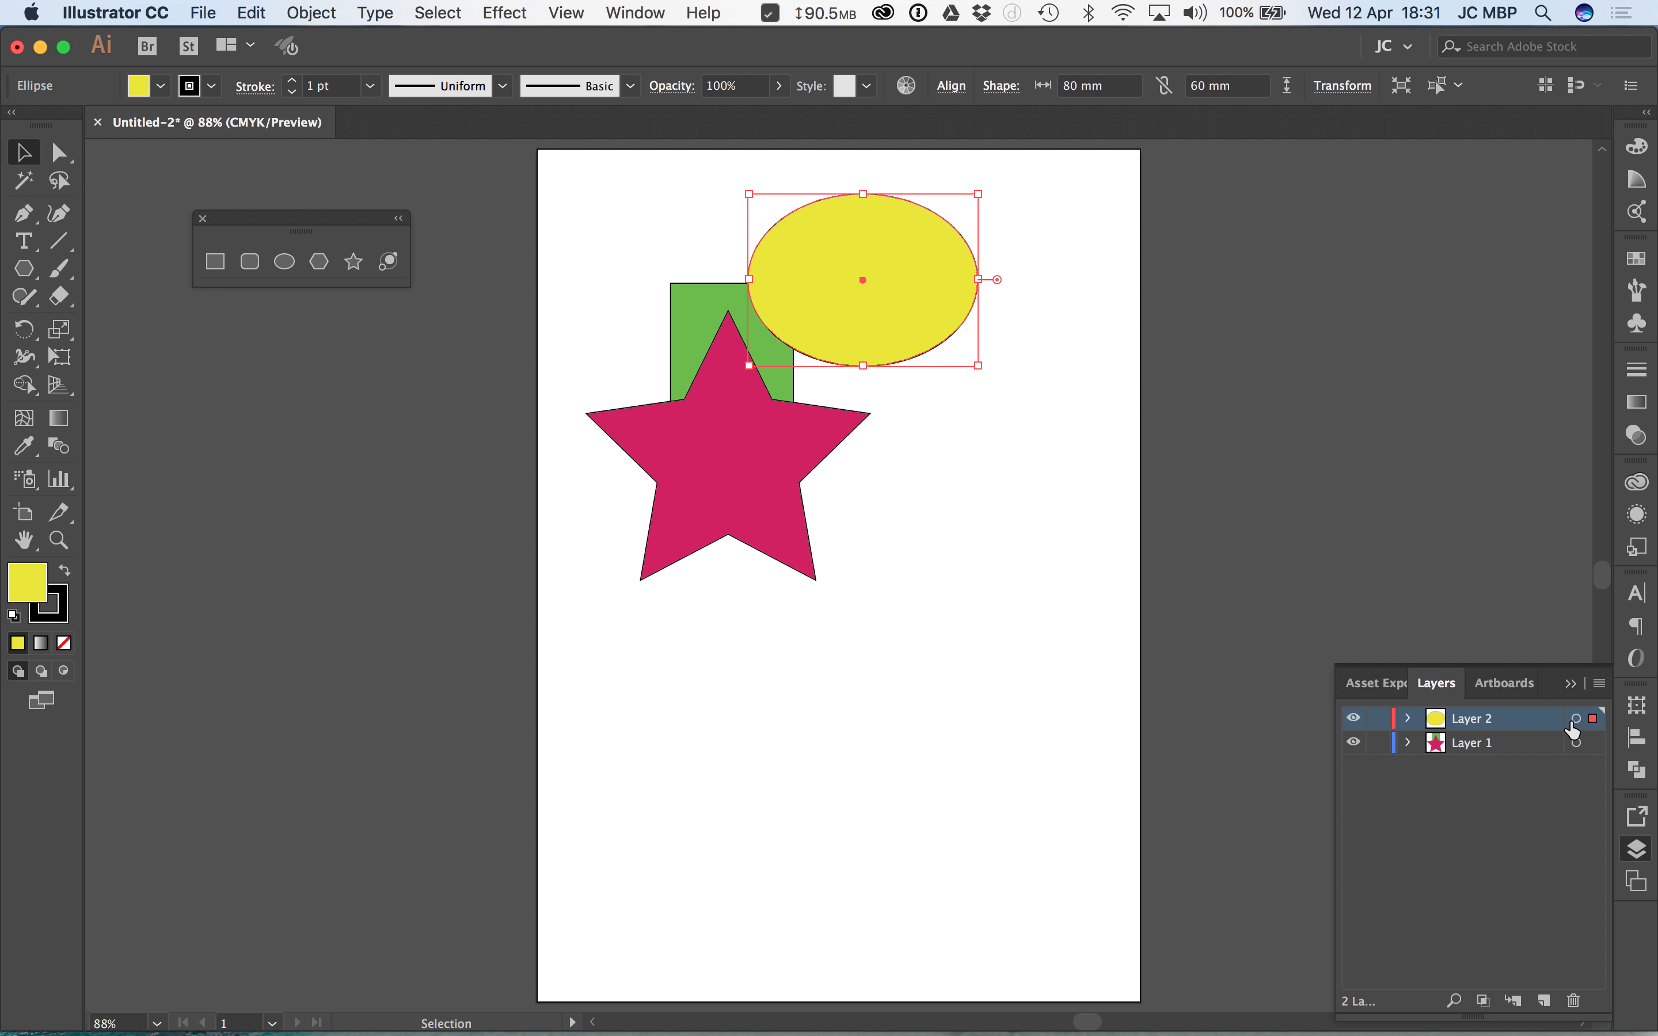
# Step: Transfer the yellow ellipse from Layer 2 to Layer 1 and send it to the back
pyautogui.click(1593, 721)
pyautogui.moveTo(1594, 730); pyautogui.dragTo(1595, 756)
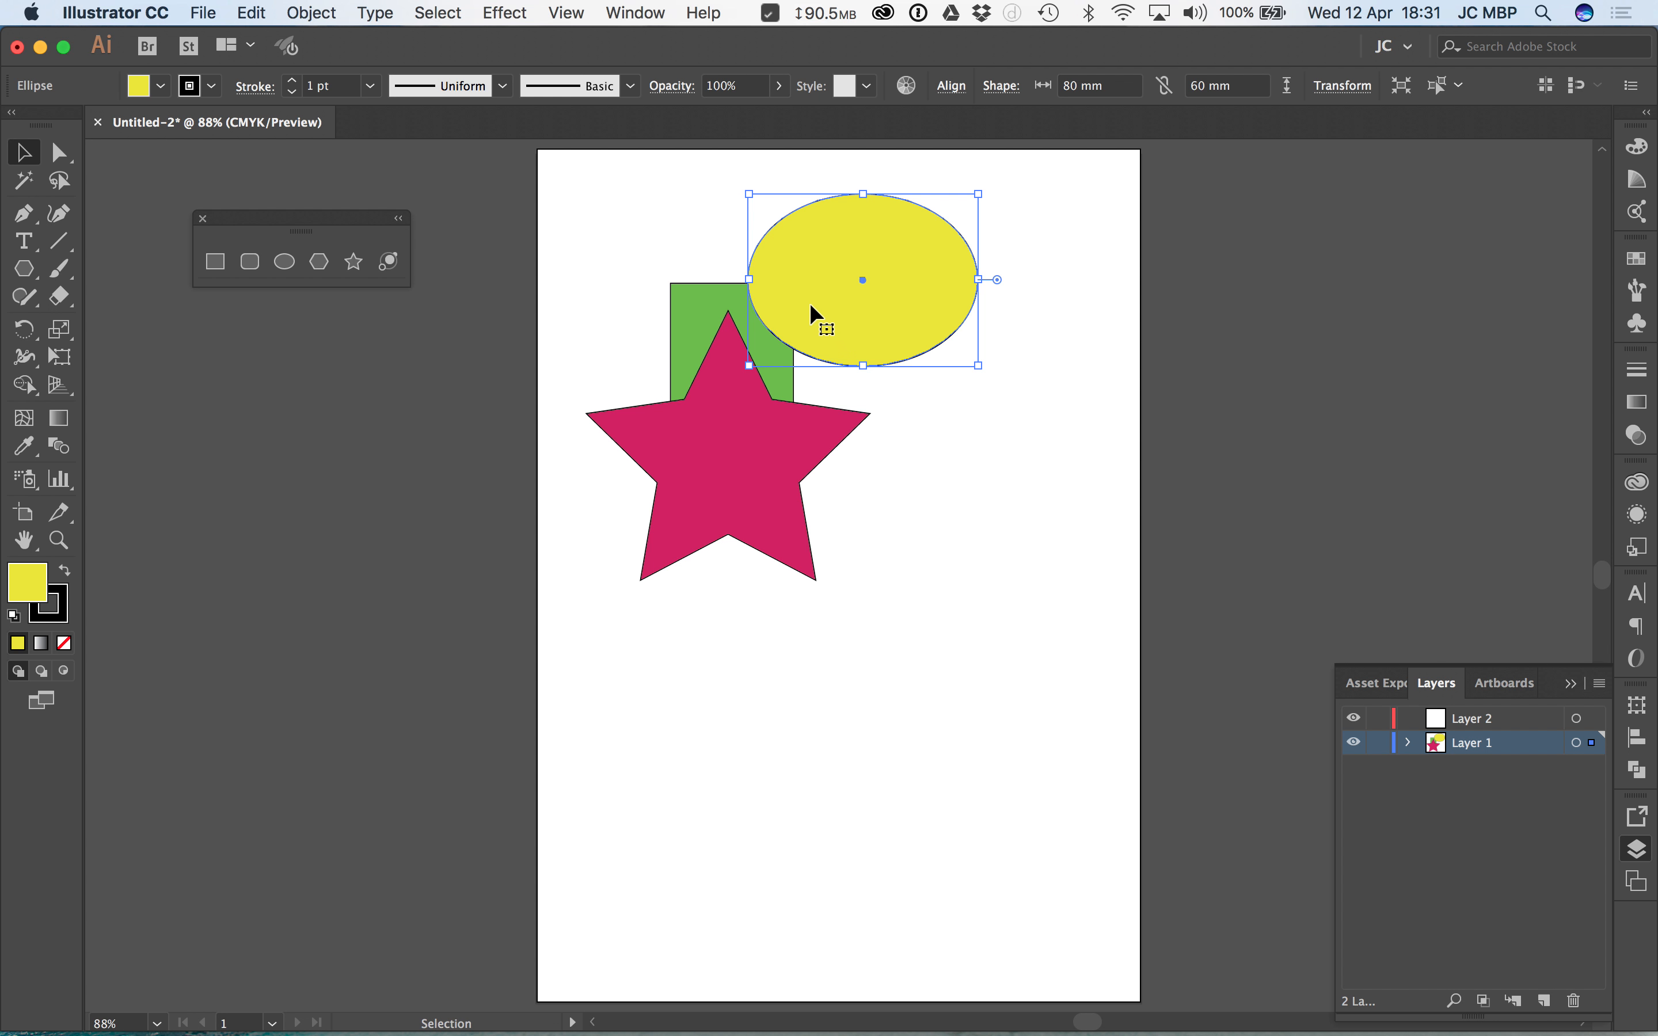
pyautogui.rightClick(795, 281)
pyautogui.click(943, 636)
pyautogui.click(1176, 322)
pyautogui.click(1177, 320)
pyautogui.click(938, 259)
pyautogui.rightClick(873, 273)
pyautogui.click(985, 628)
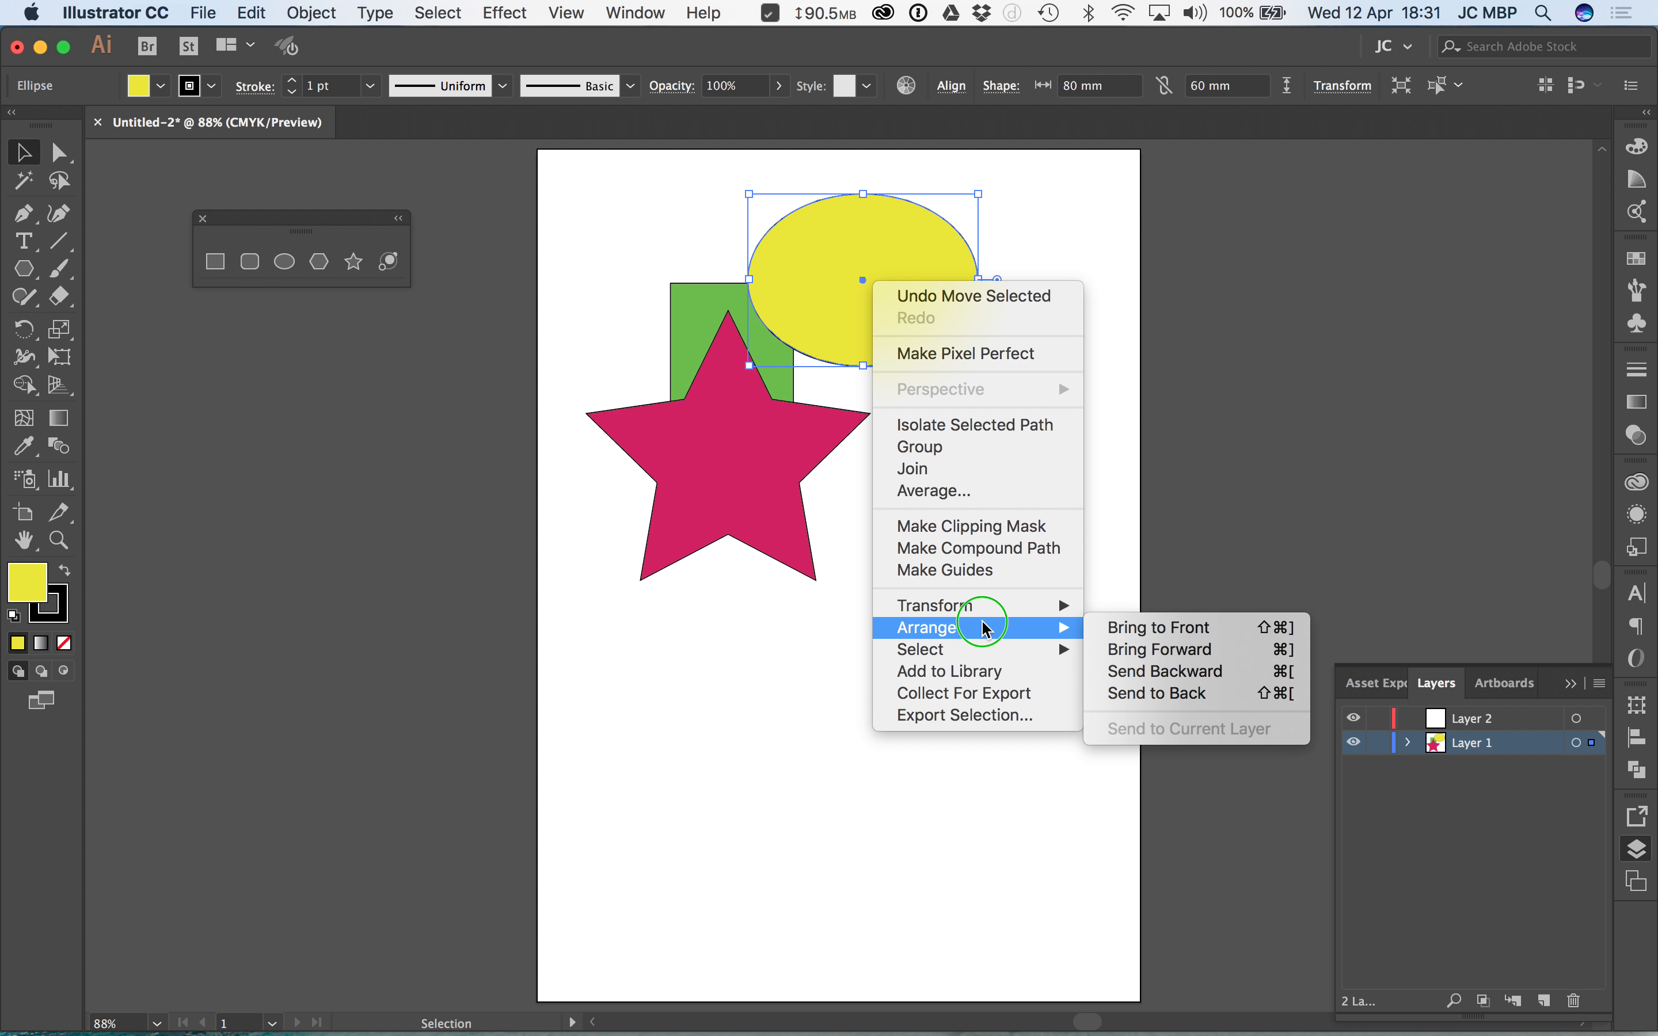
pyautogui.click(1139, 695)
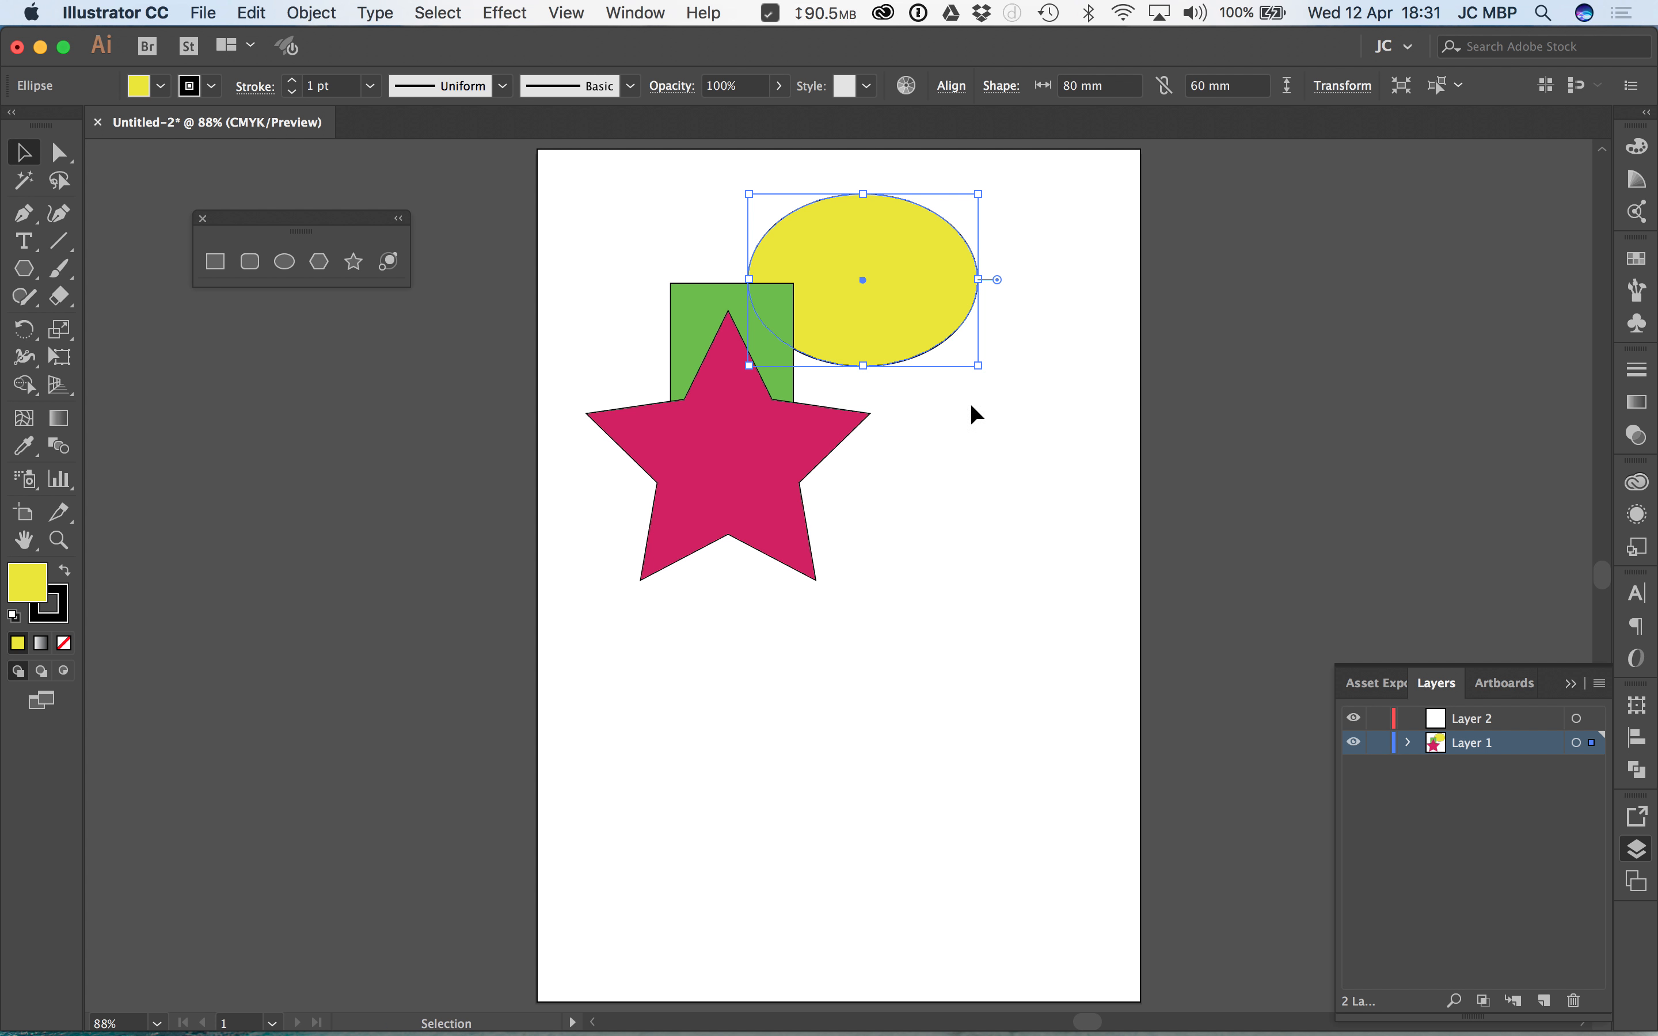
# Step: Return the ellipse to Layer 2 and try to send it to the back from there
pyautogui.moveTo(1592, 742); pyautogui.dragTo(1596, 720)
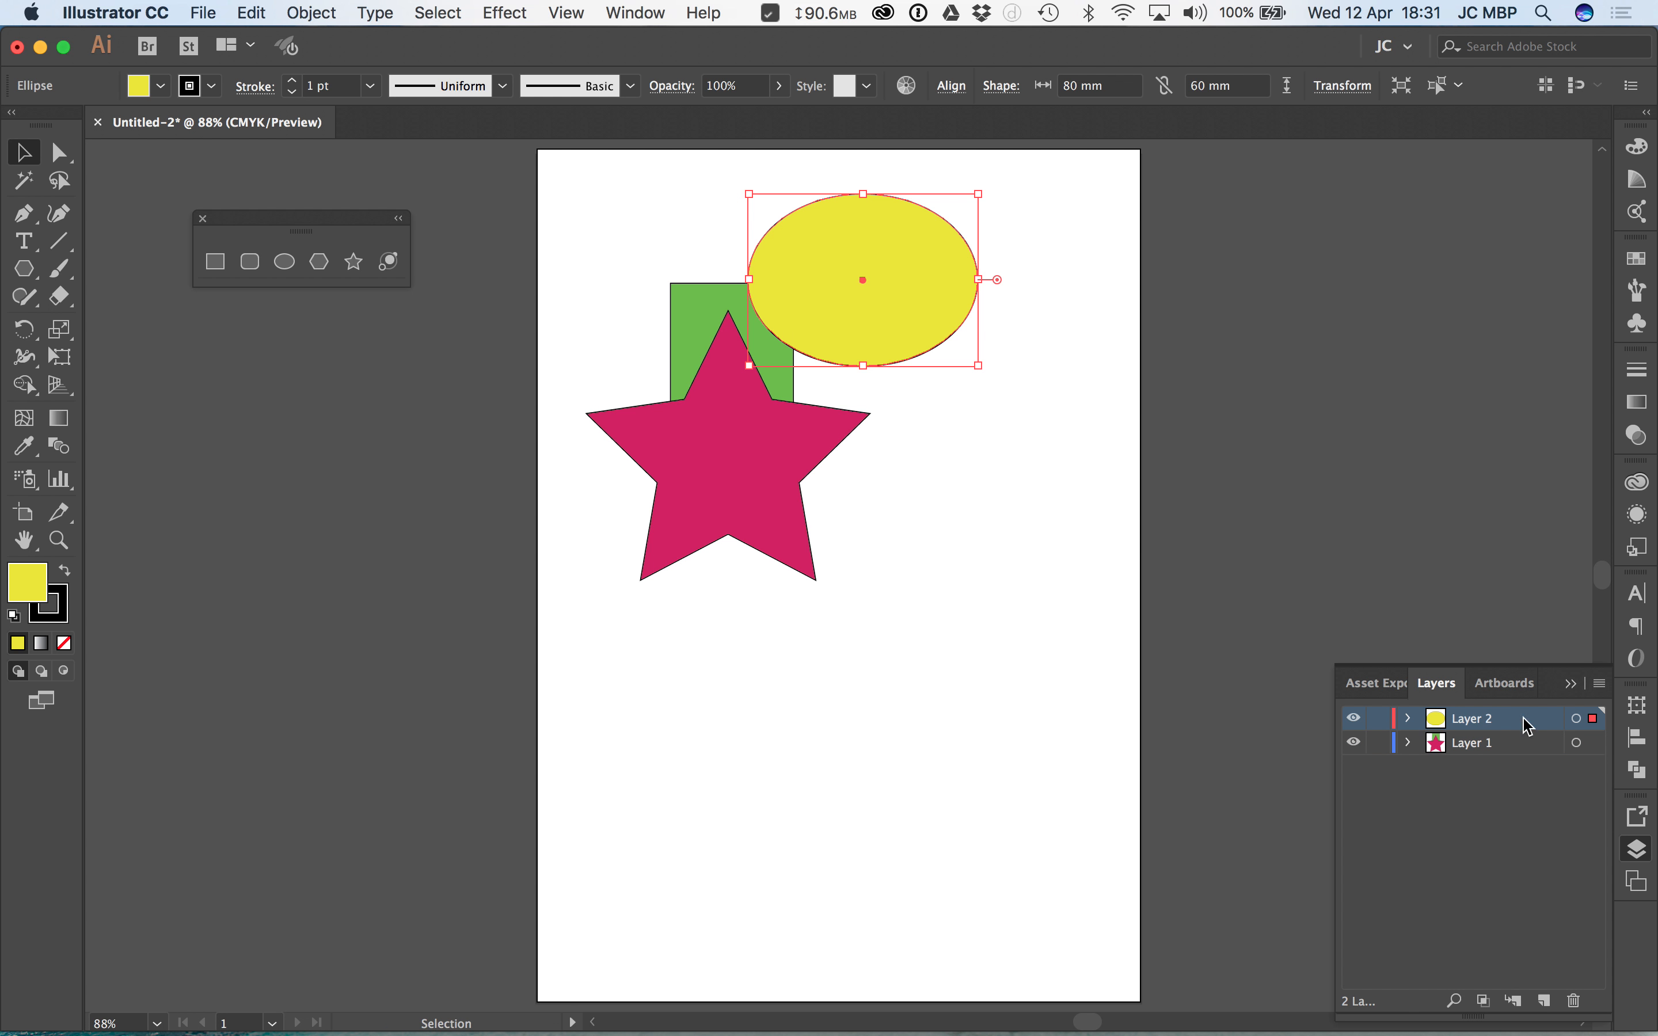
pyautogui.rightClick(818, 287)
pyautogui.moveTo(956, 644)
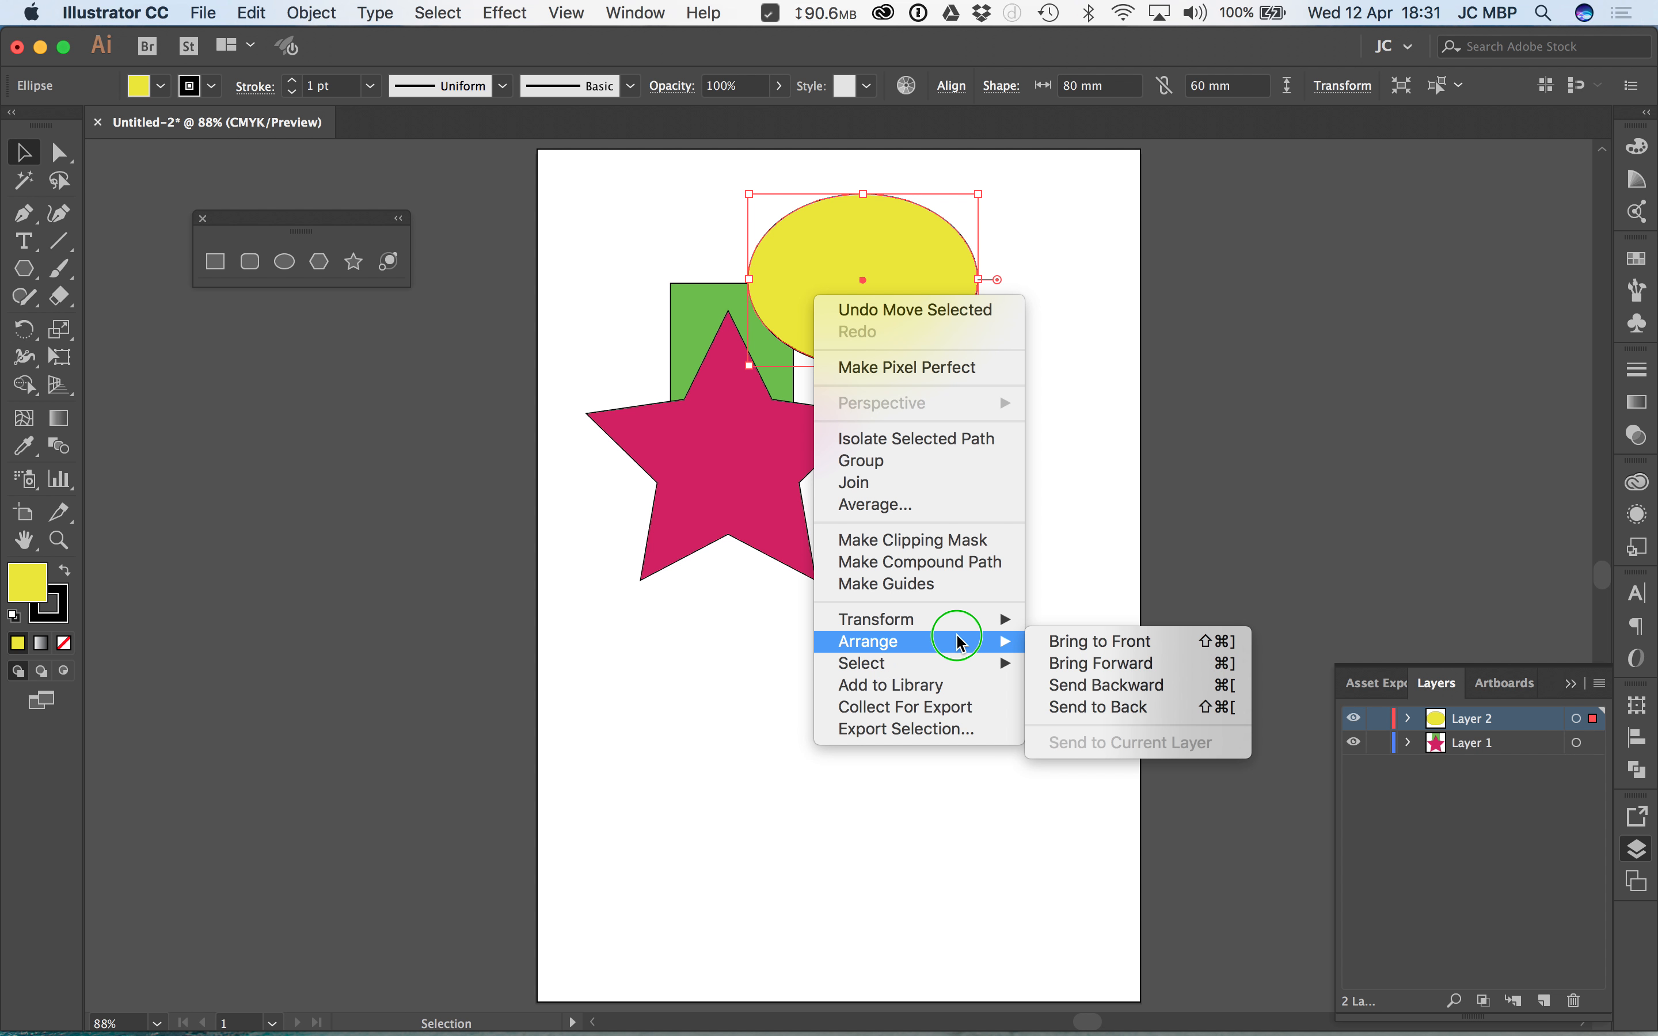
pyautogui.click(1089, 705)
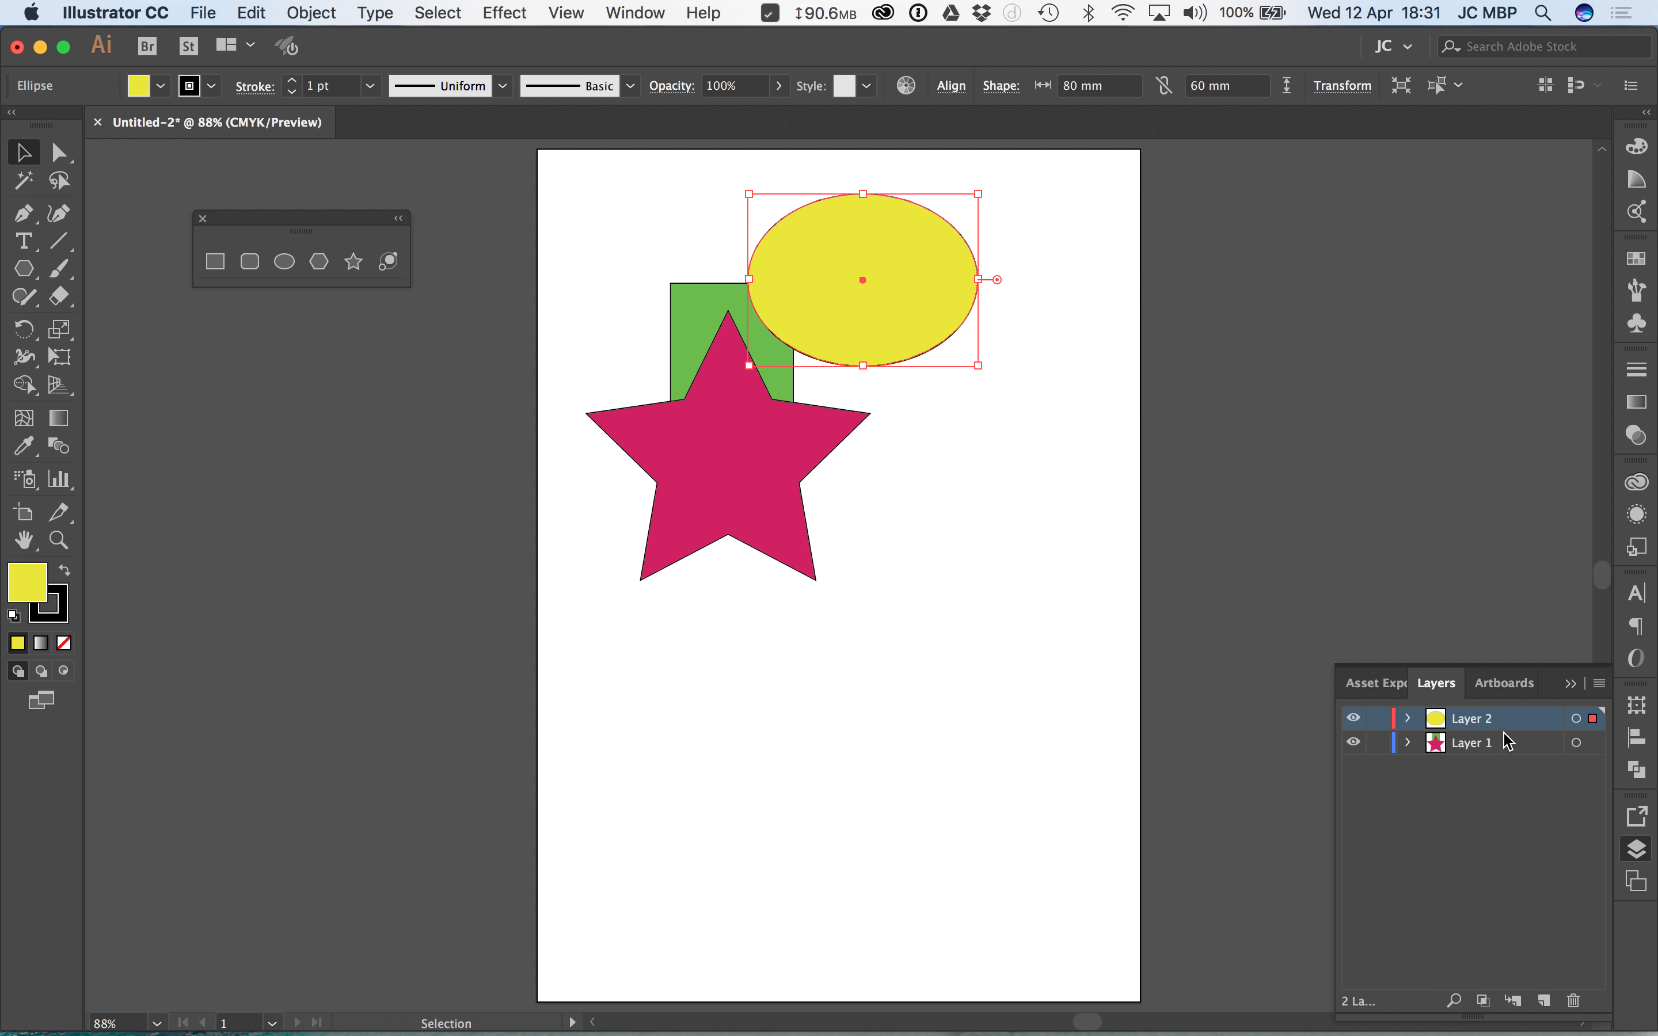
# Step: Expand Layer 1 and examine the stacking order of its star path and rectangle
pyautogui.click(1472, 744)
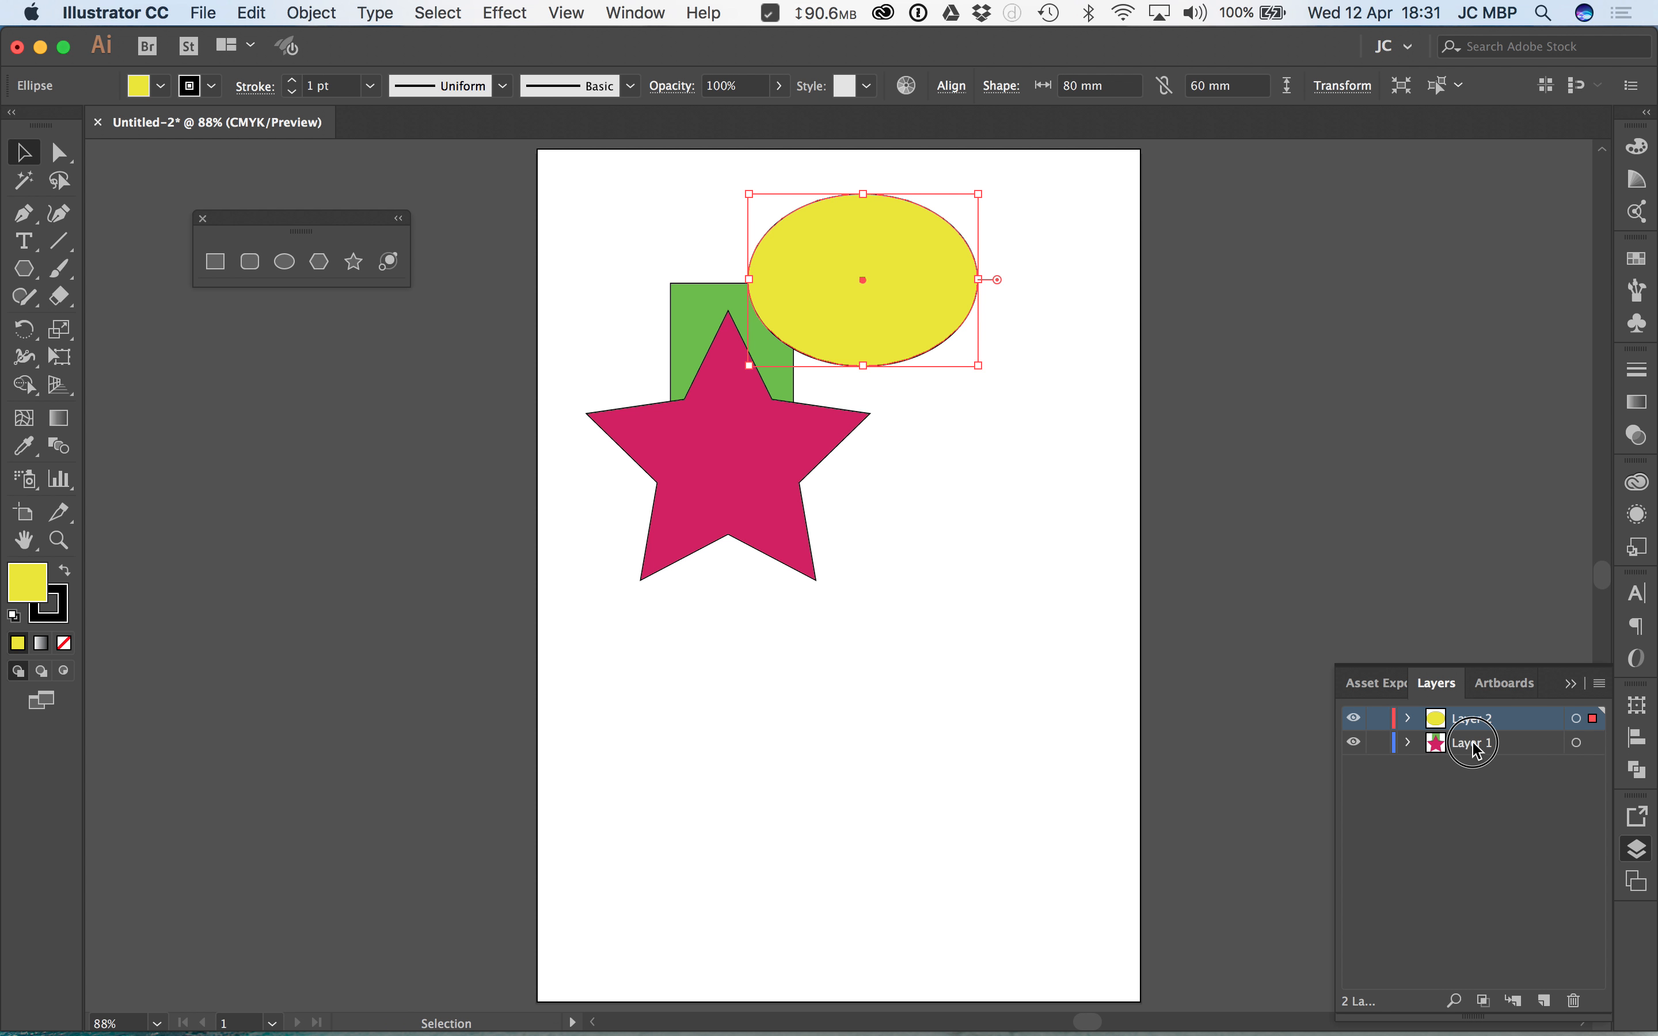
pyautogui.click(1412, 749)
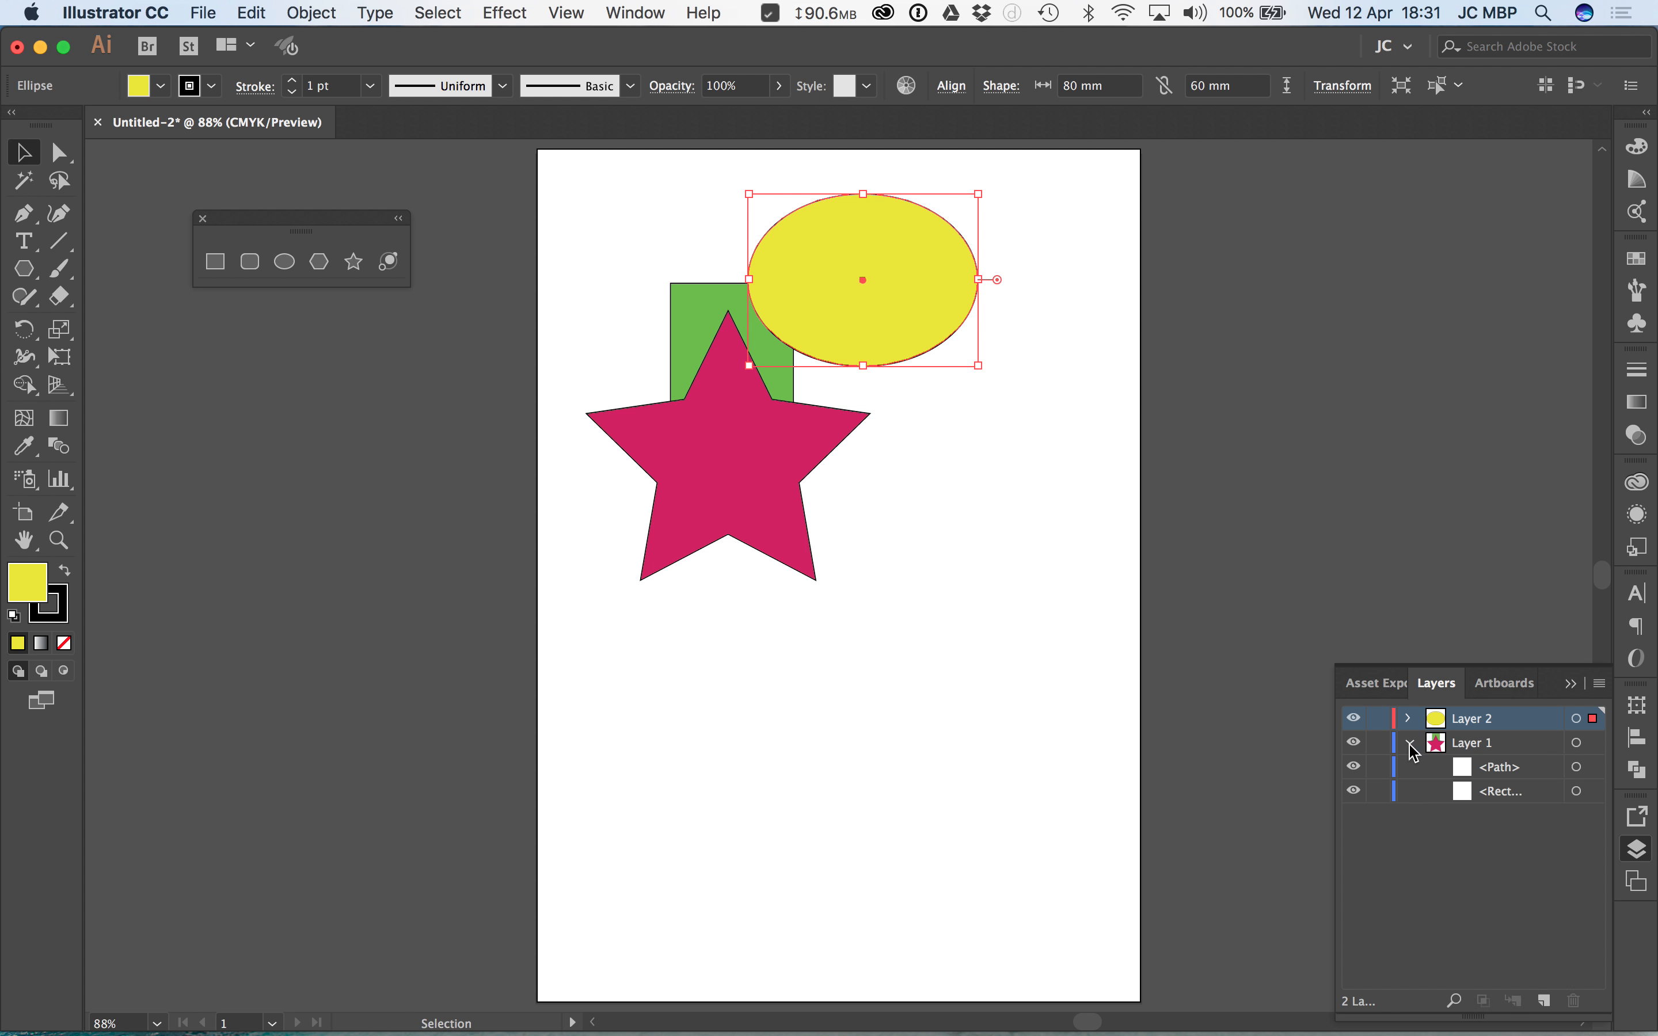
pyautogui.click(1477, 773)
pyautogui.click(1495, 801)
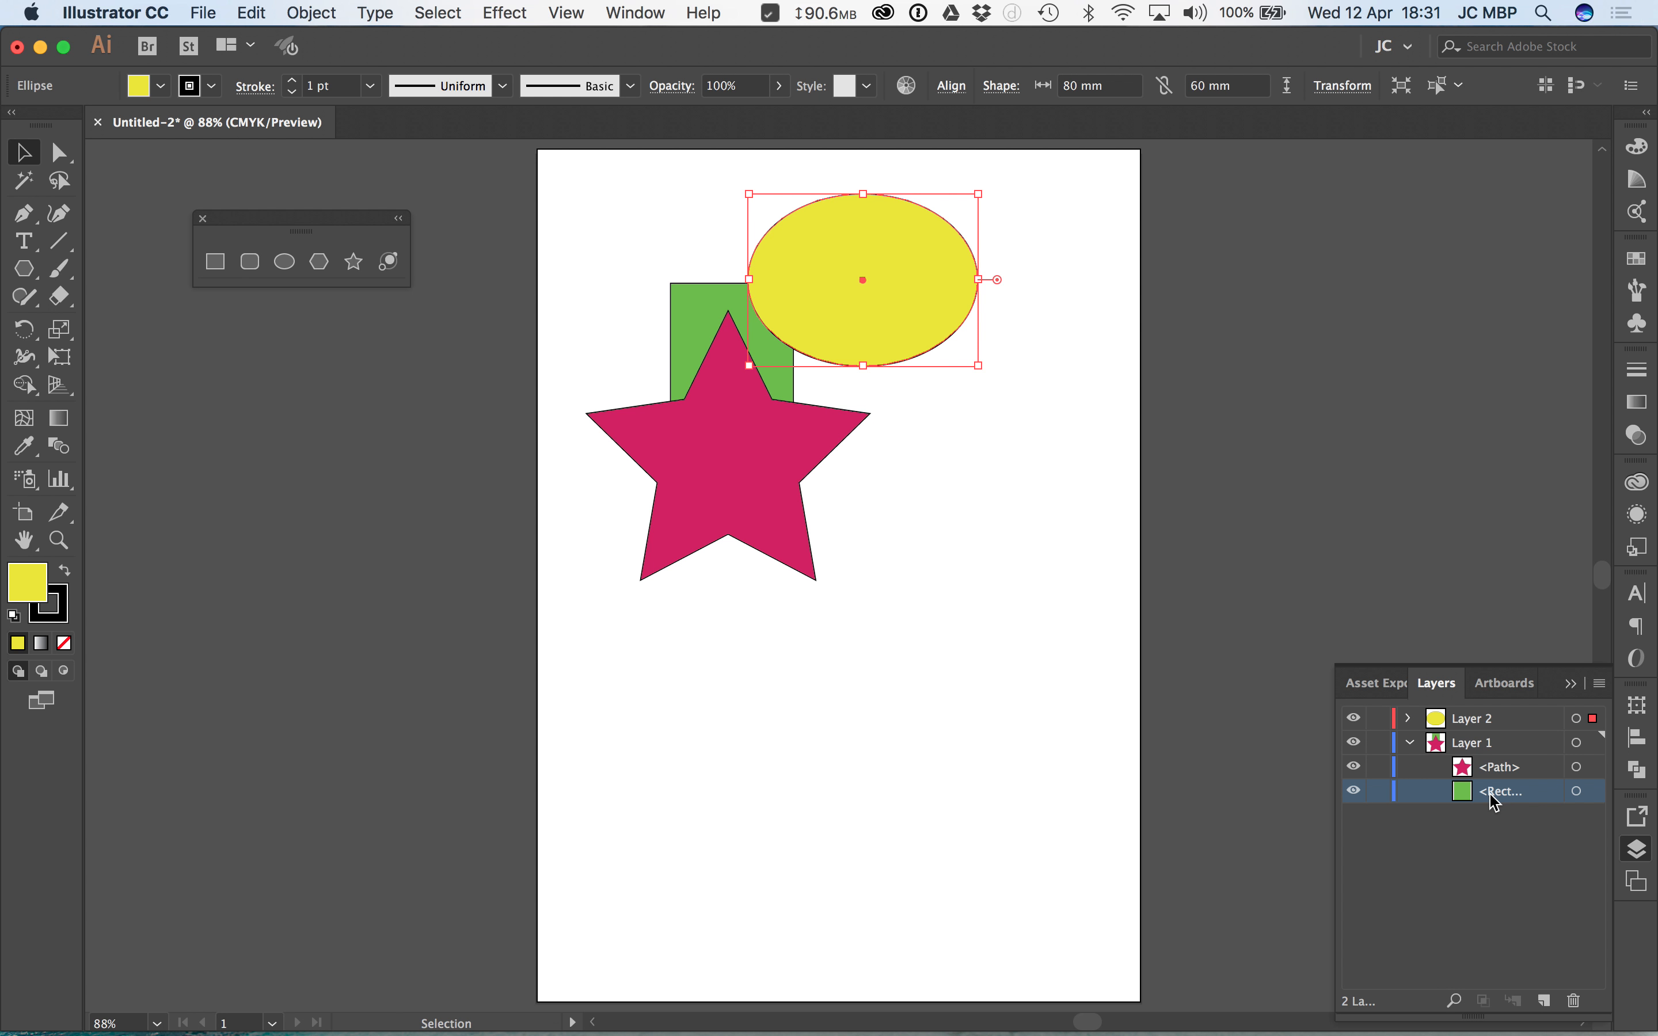
pyautogui.moveTo(1510, 795)
pyautogui.mouseDown()
pyautogui.moveTo(1517, 754)
pyautogui.moveTo(1521, 803)
pyautogui.mouseUp()
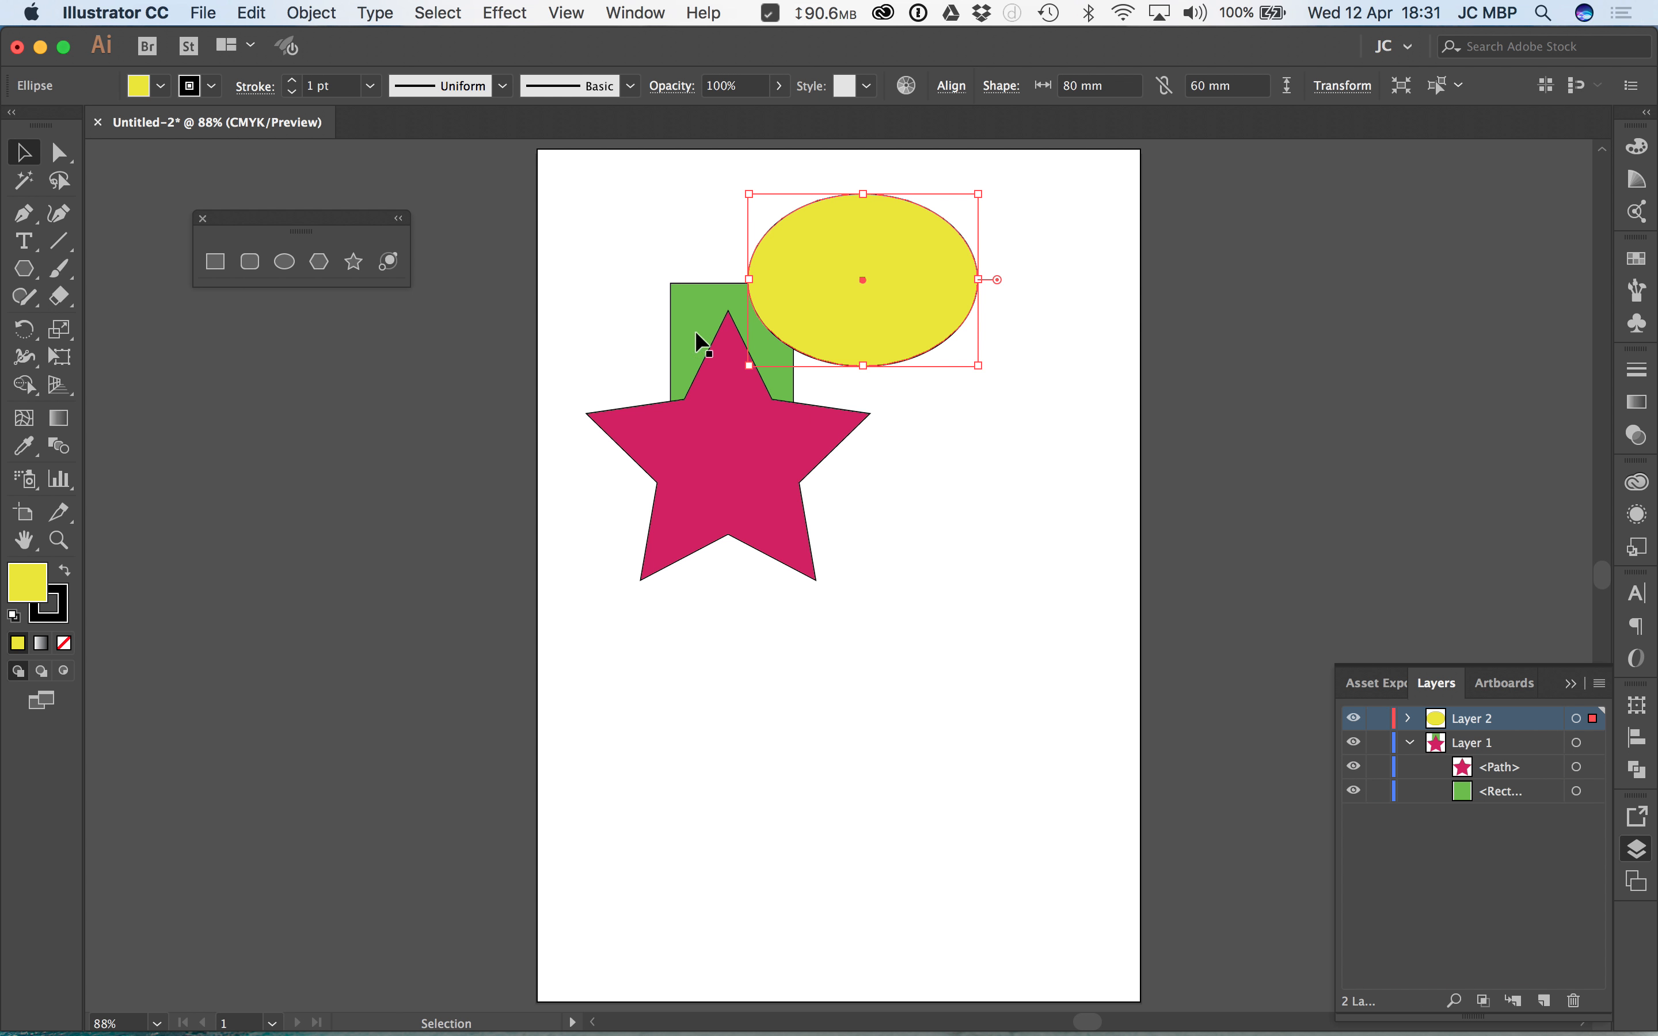
# Step: Bring the green rectangle in front of the star within Layer 1 and clear the selection
pyautogui.click(687, 305)
pyautogui.rightClick(689, 317)
pyautogui.moveTo(842, 697)
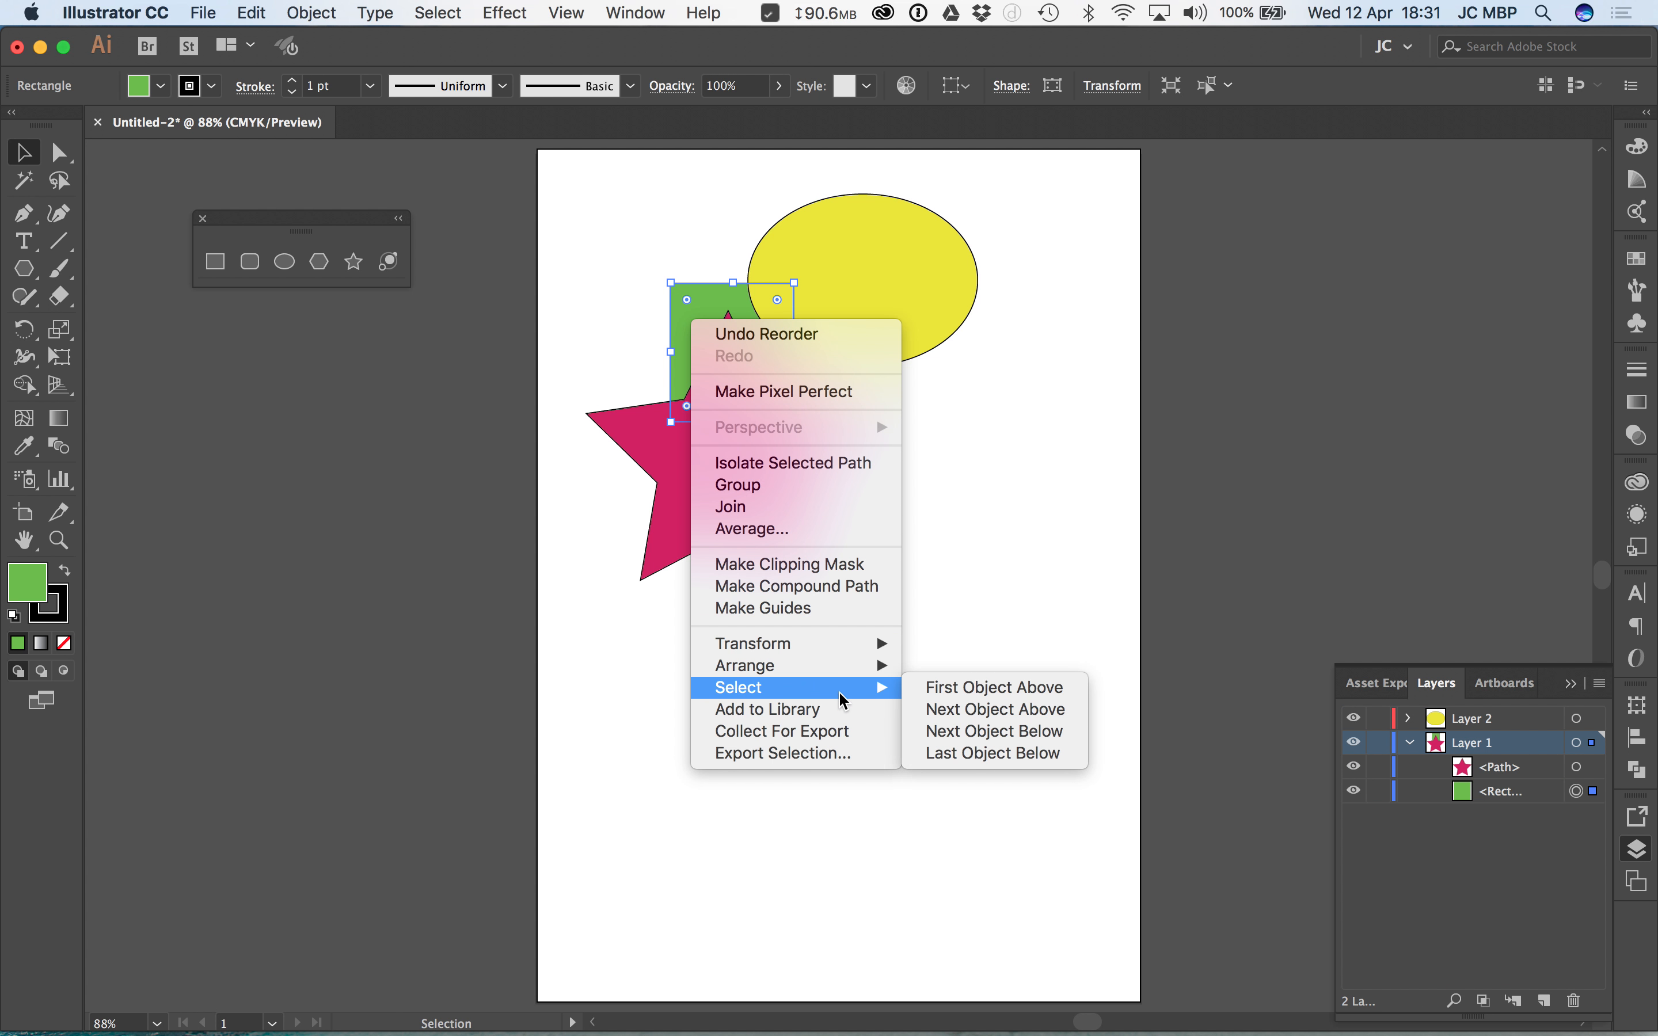
pyautogui.moveTo(856, 667)
pyautogui.click(973, 669)
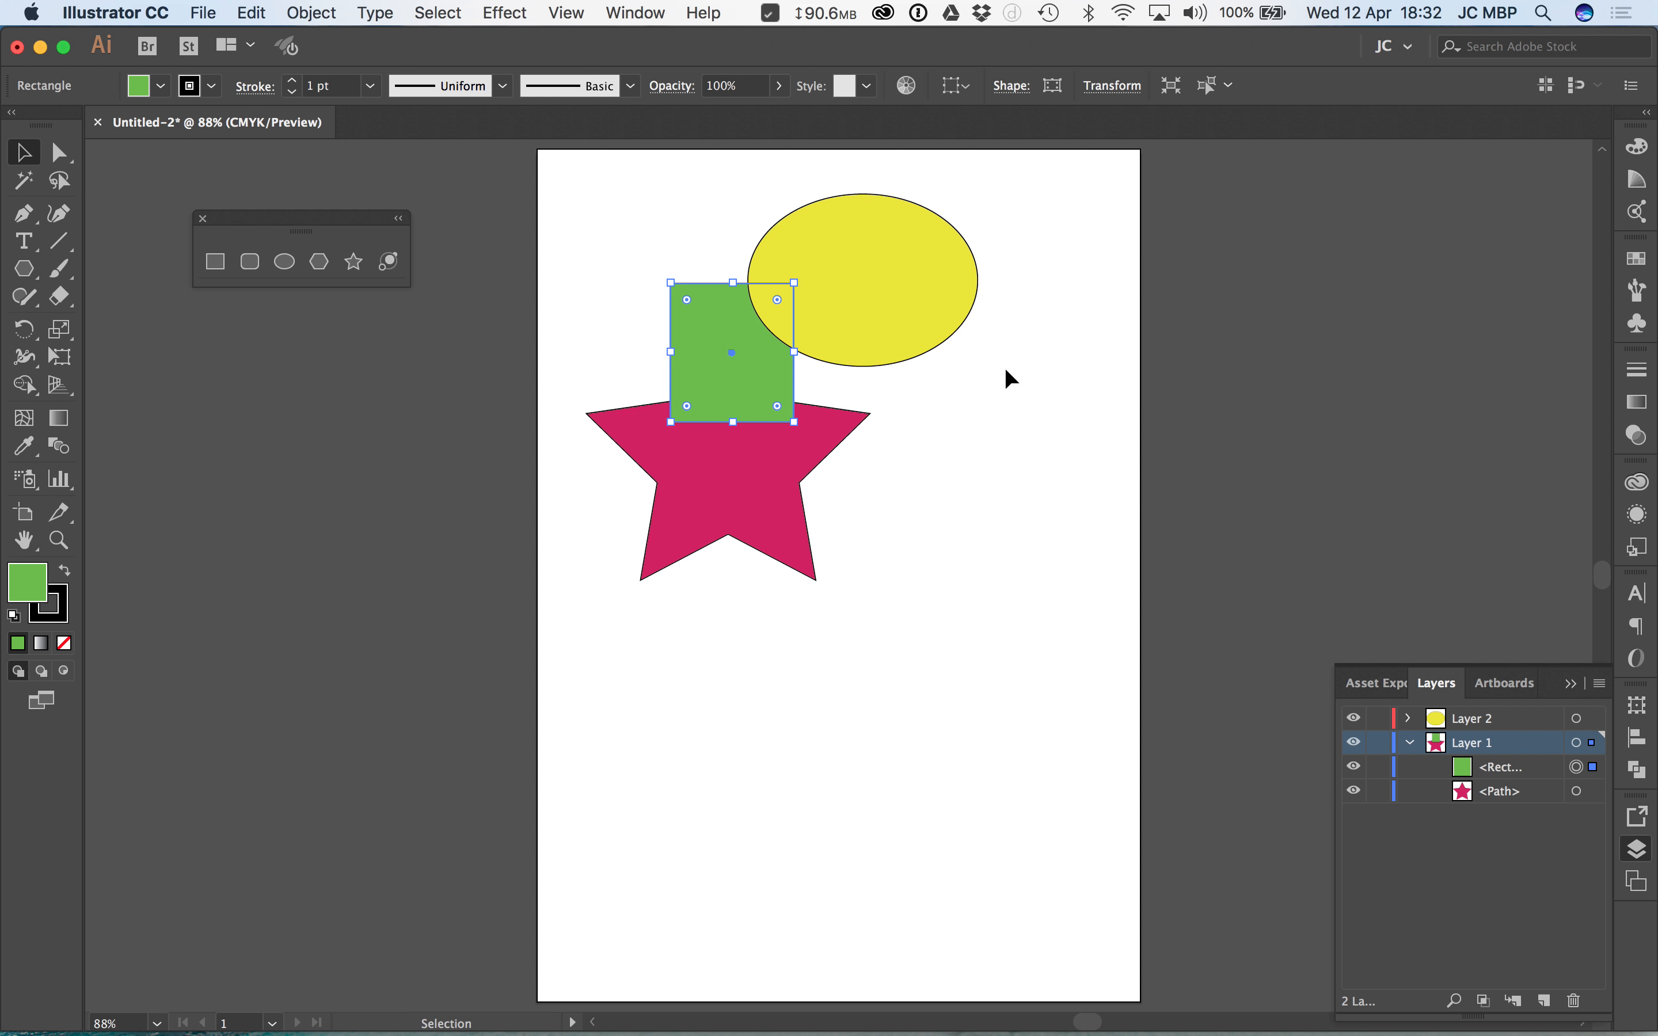
pyautogui.click(988, 414)
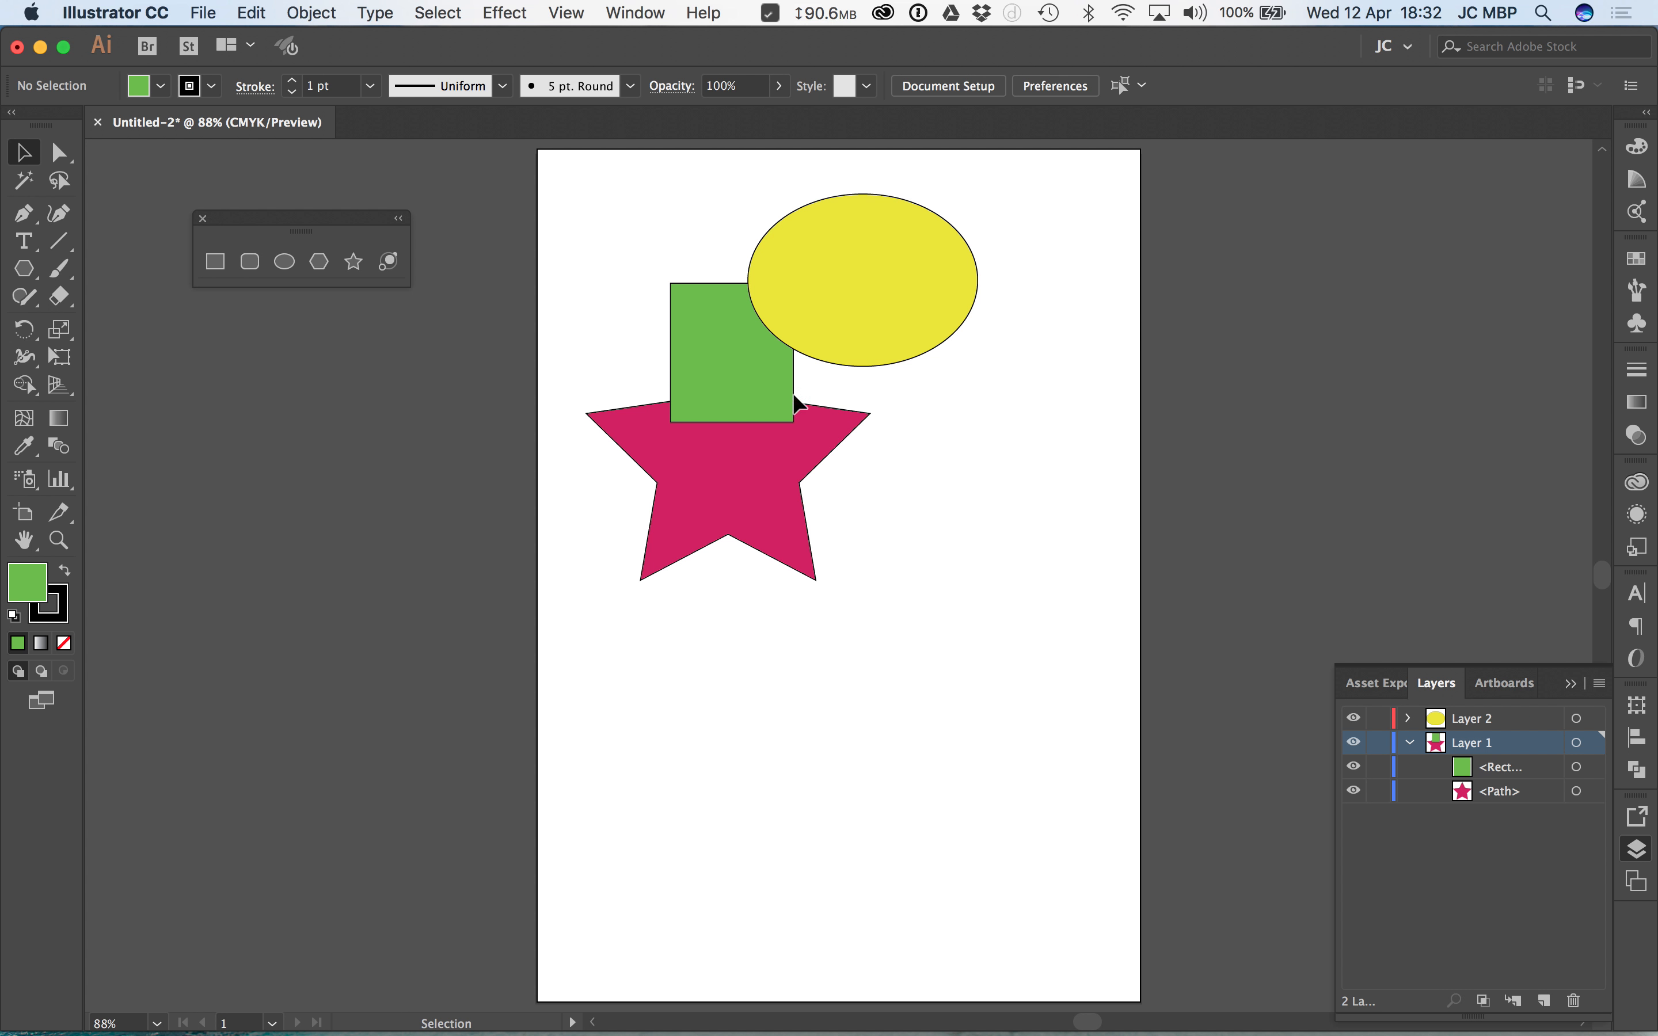
# Step: Try to place the Layer 2 ellipse behind the green rectangle using Send to Back
pyautogui.click(805, 301)
pyautogui.rightClick(807, 302)
pyautogui.click(966, 668)
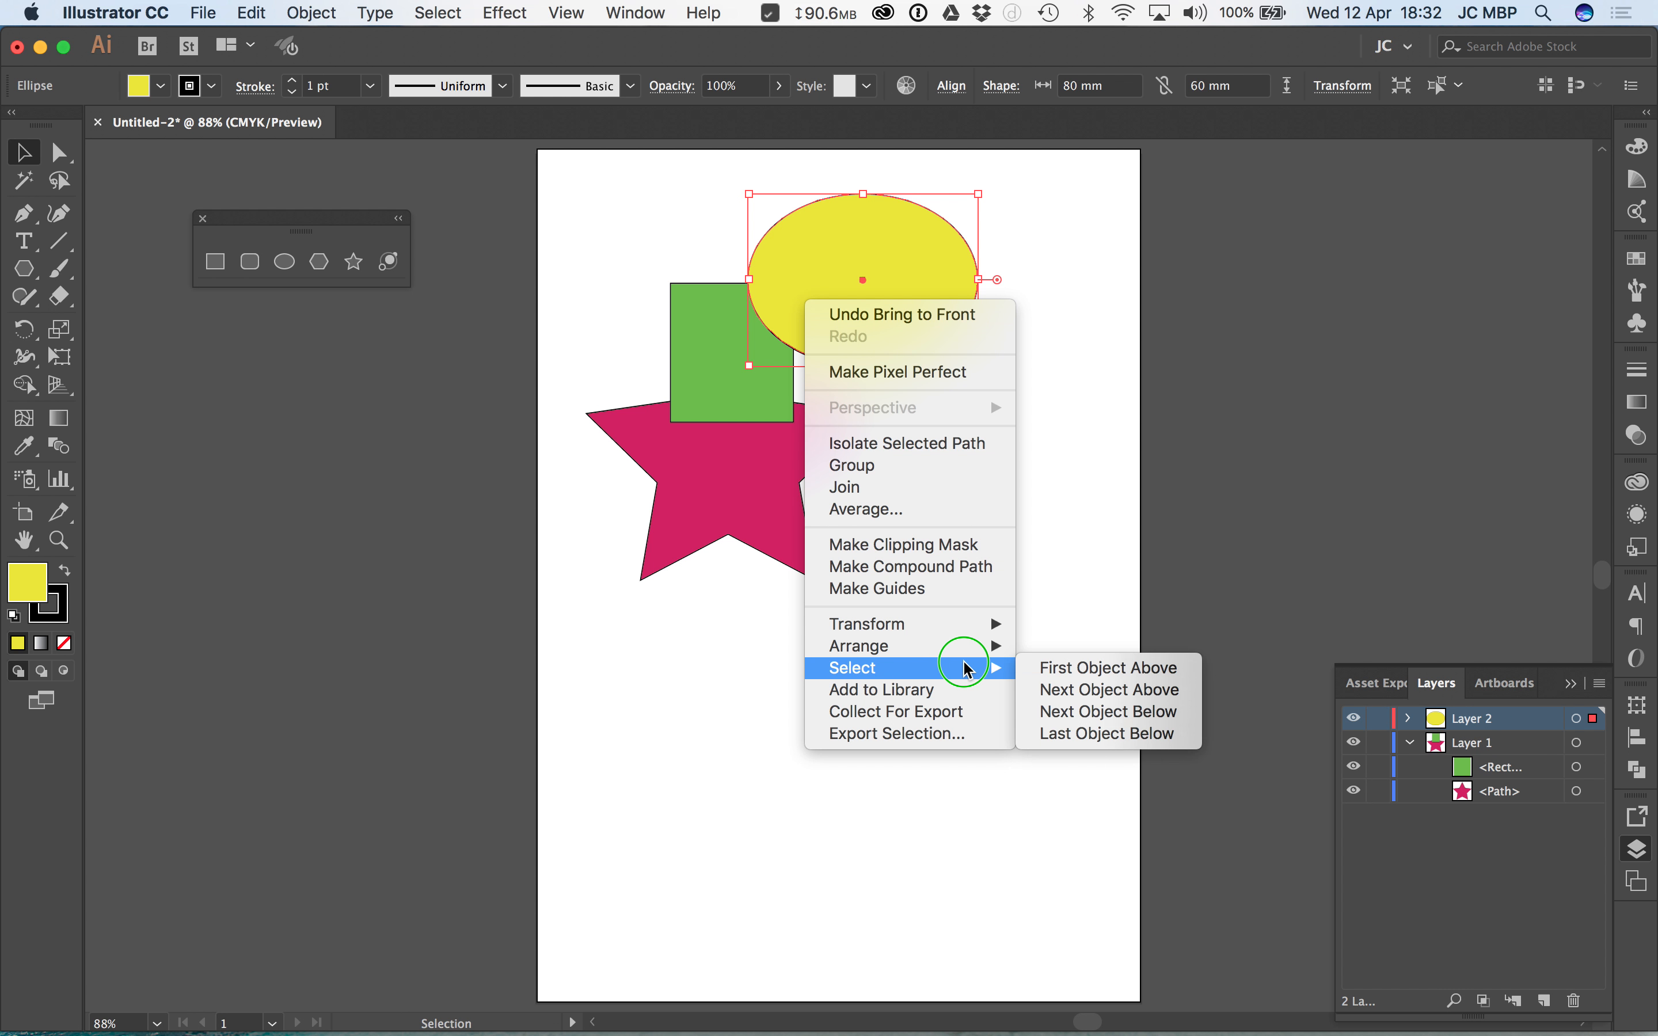
pyautogui.click(959, 647)
pyautogui.click(1088, 717)
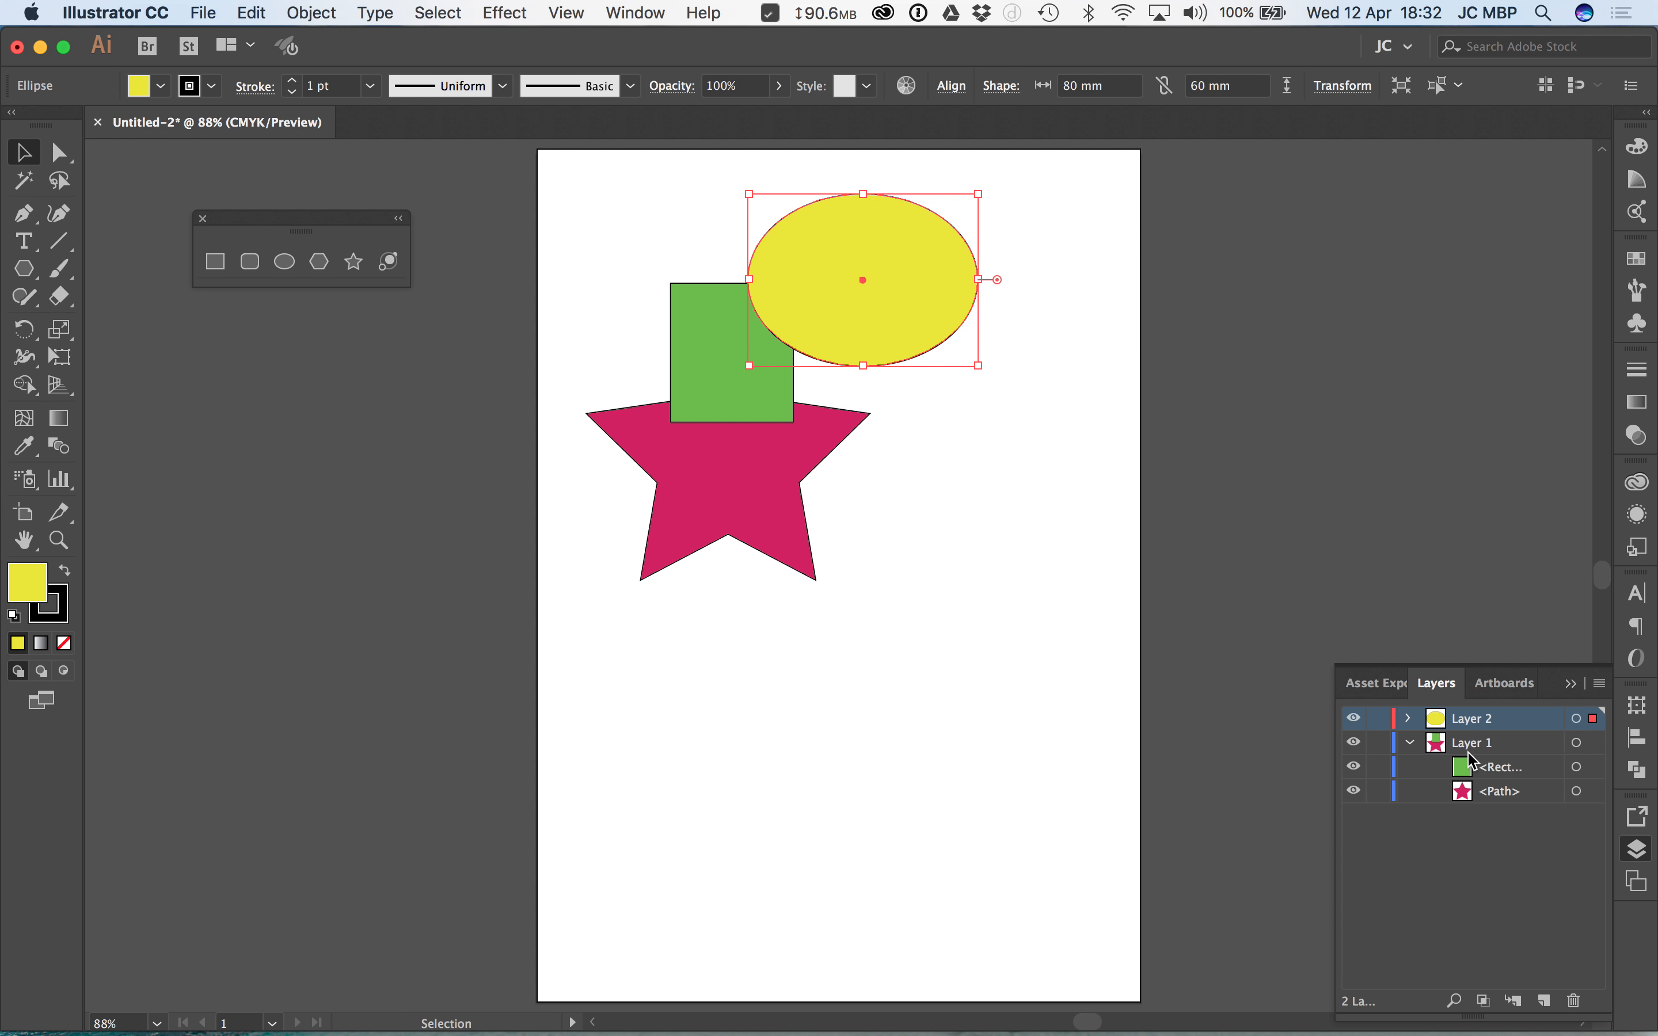
# Step: Collapse Layer 1, transfer the ellipse from Layer 2 into it, and clear the selection
pyautogui.click(1411, 743)
pyautogui.moveTo(1594, 720); pyautogui.dragTo(1592, 742)
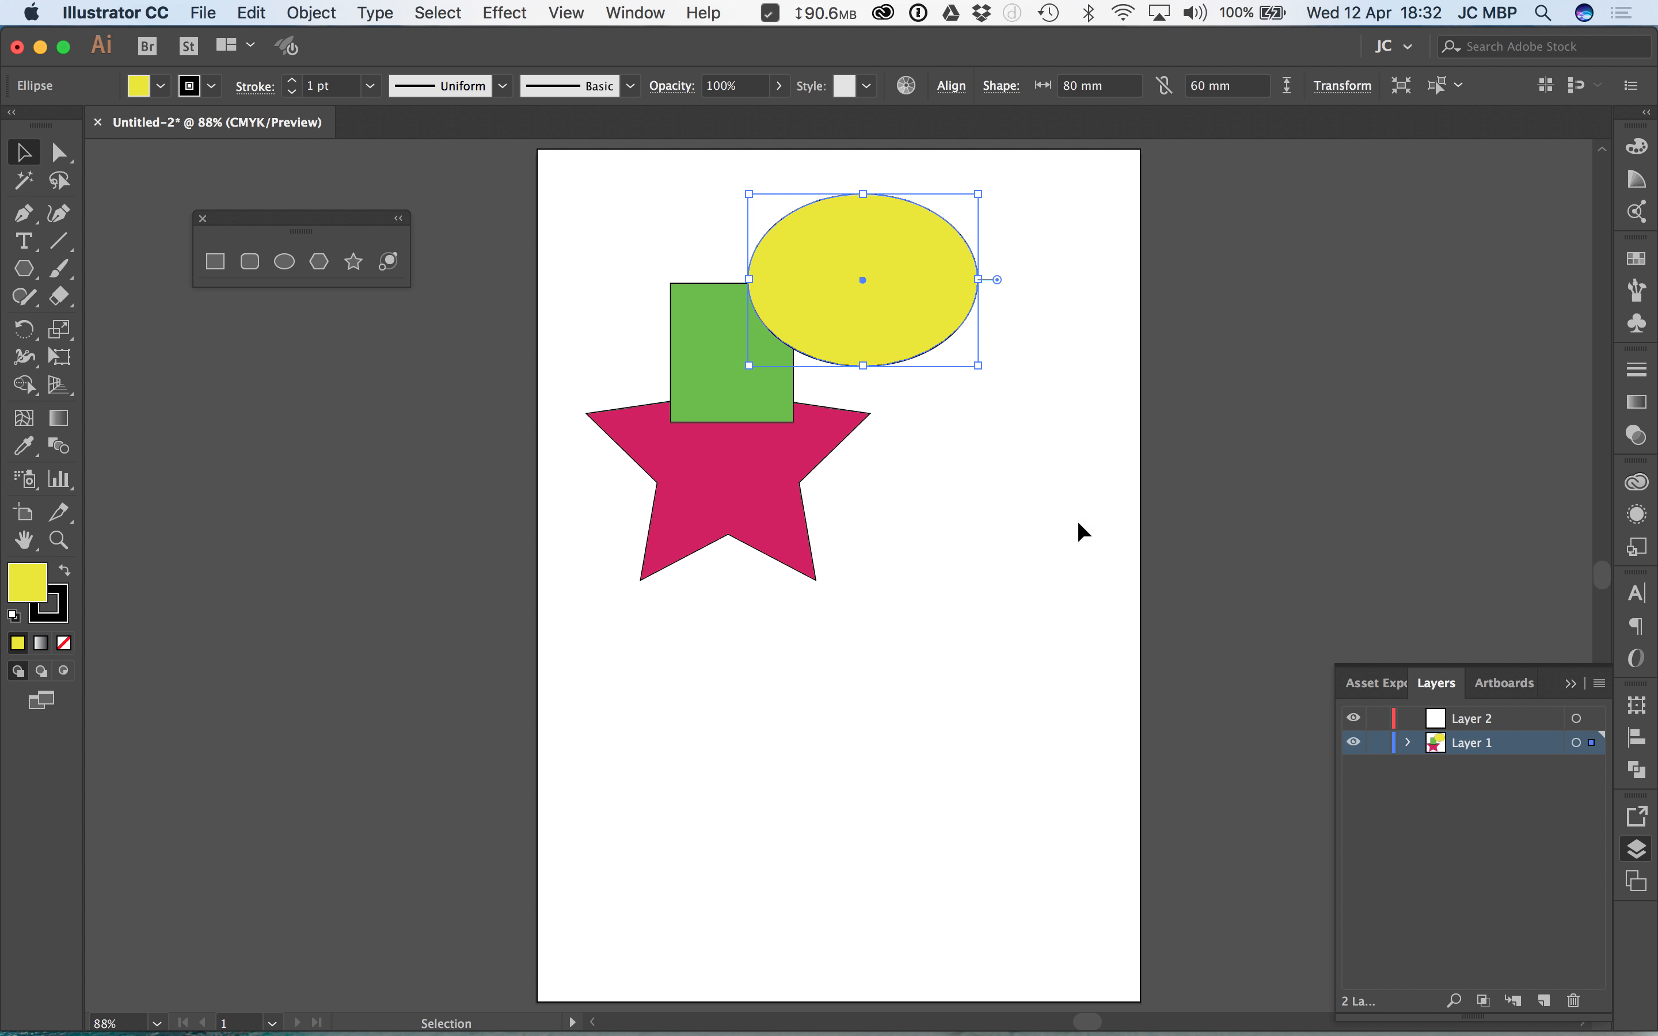
pyautogui.moveTo(1063, 229); pyautogui.dragTo(692, 581)
pyautogui.click(1007, 679)
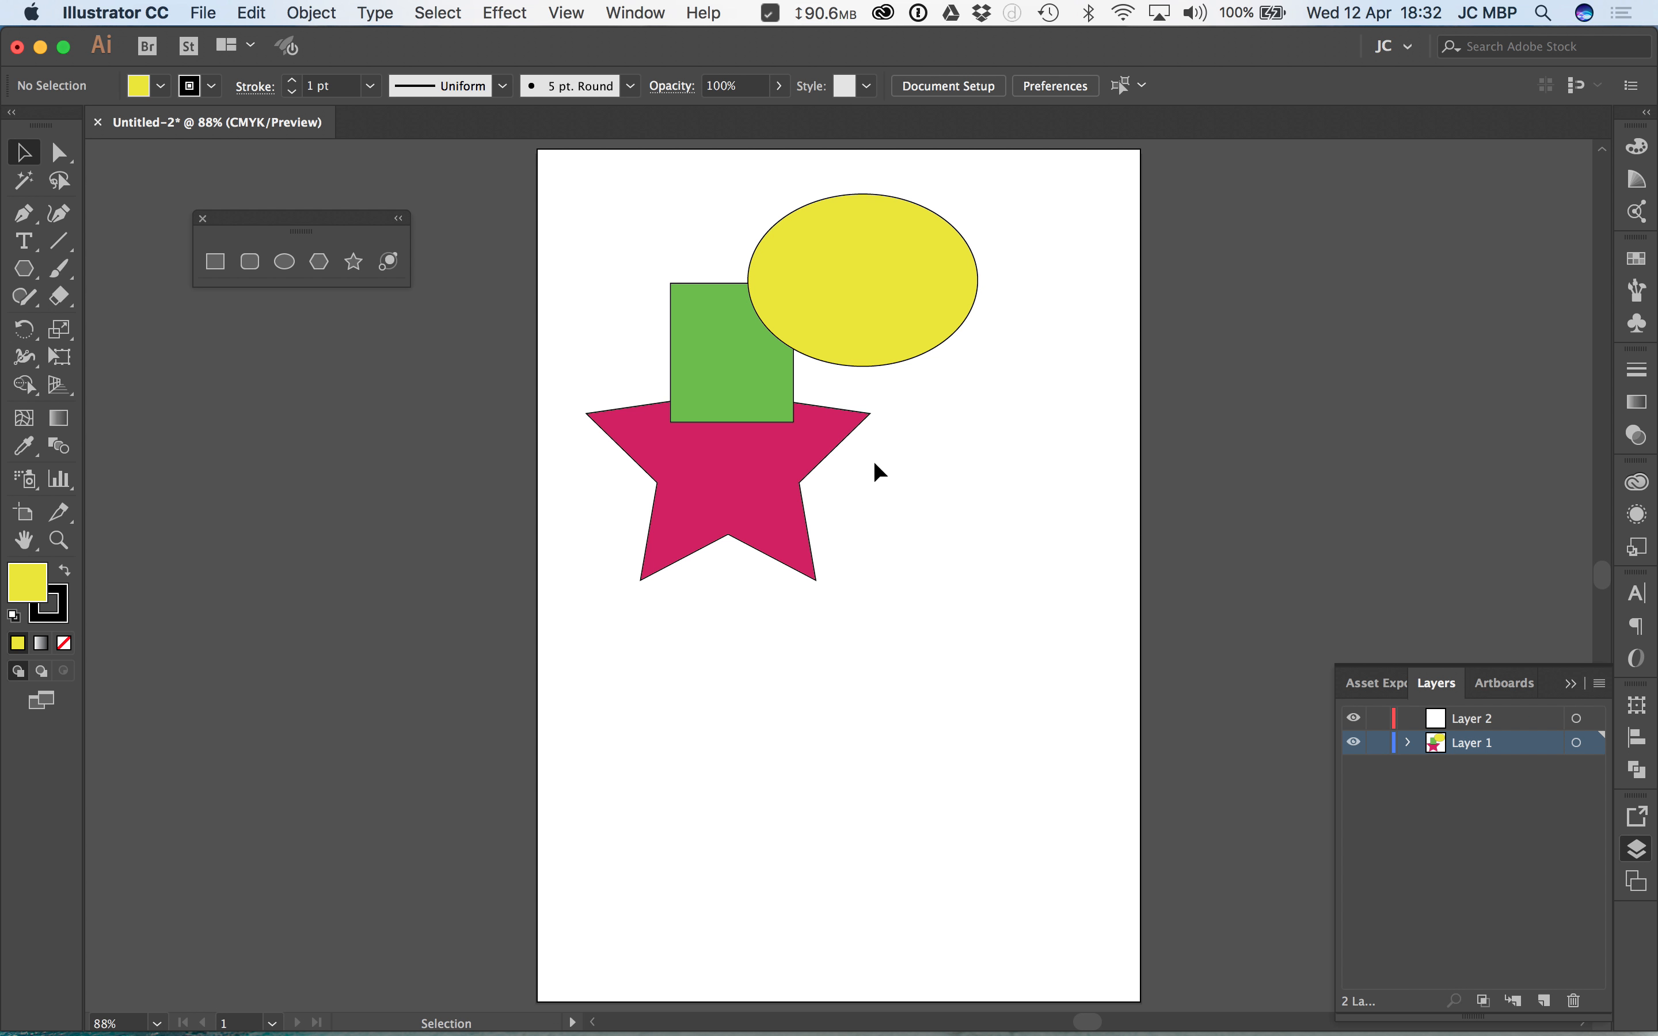
# Step: Rename Layer 1 as images and Layer 2 as text
pyautogui.doubleClick(1477, 744)
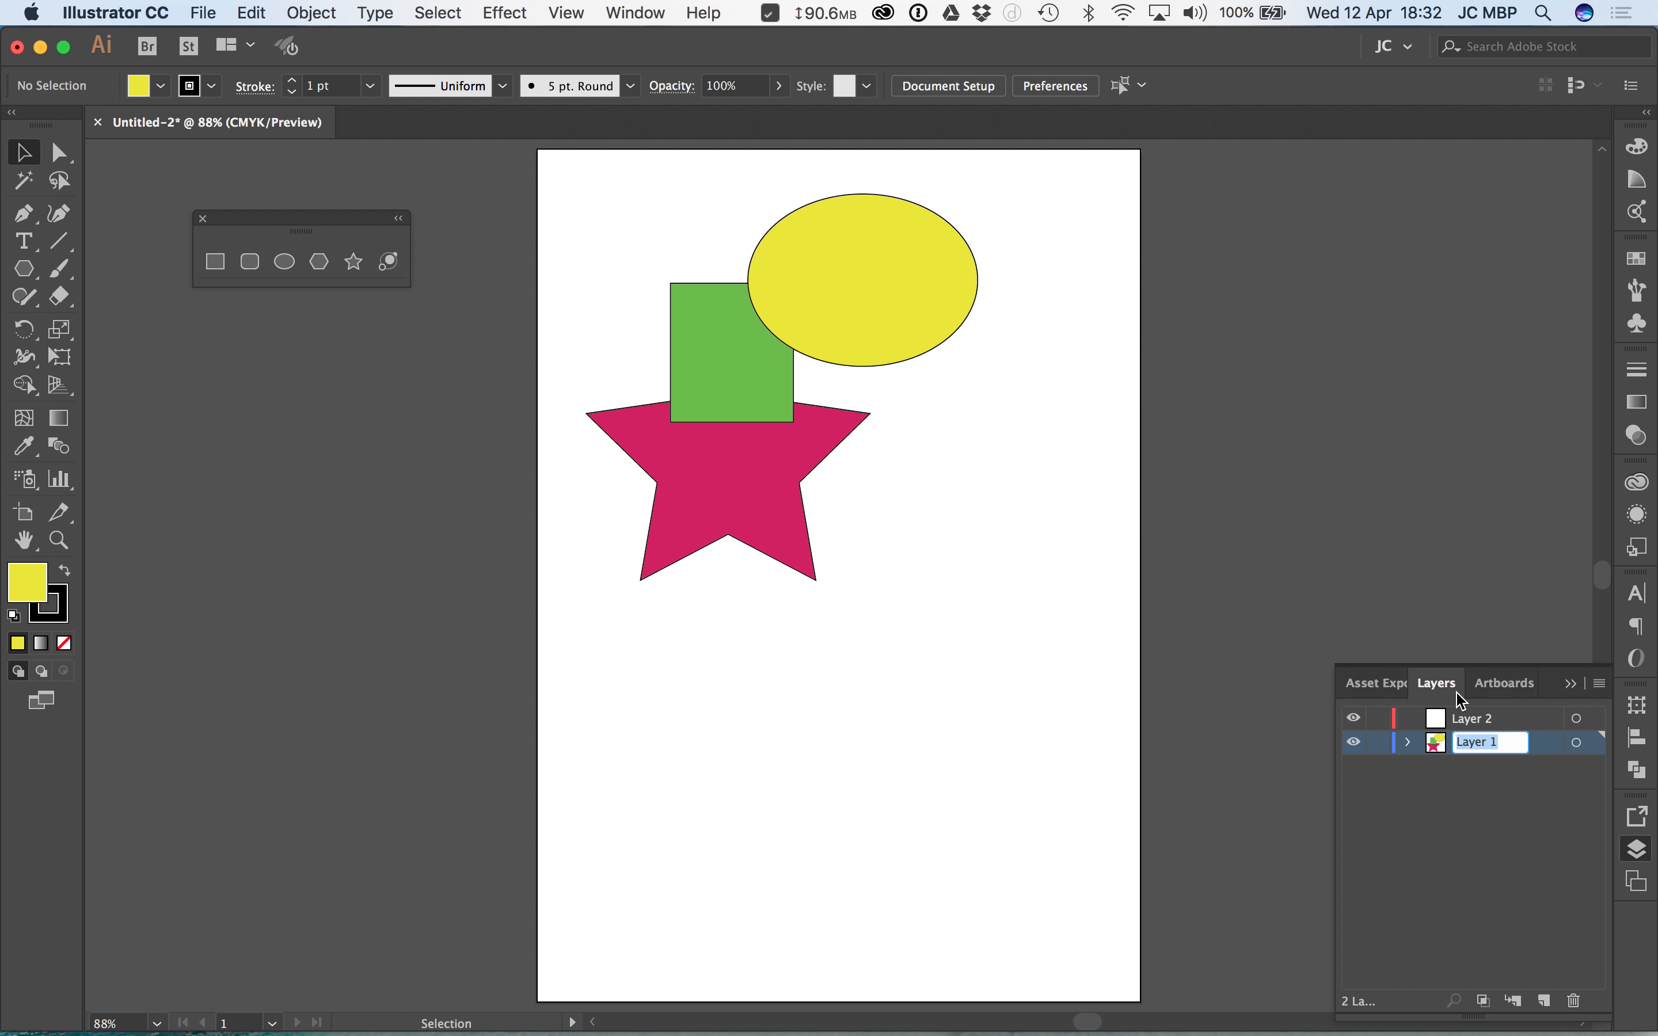
pyautogui.write('images')
pyautogui.press('Return')
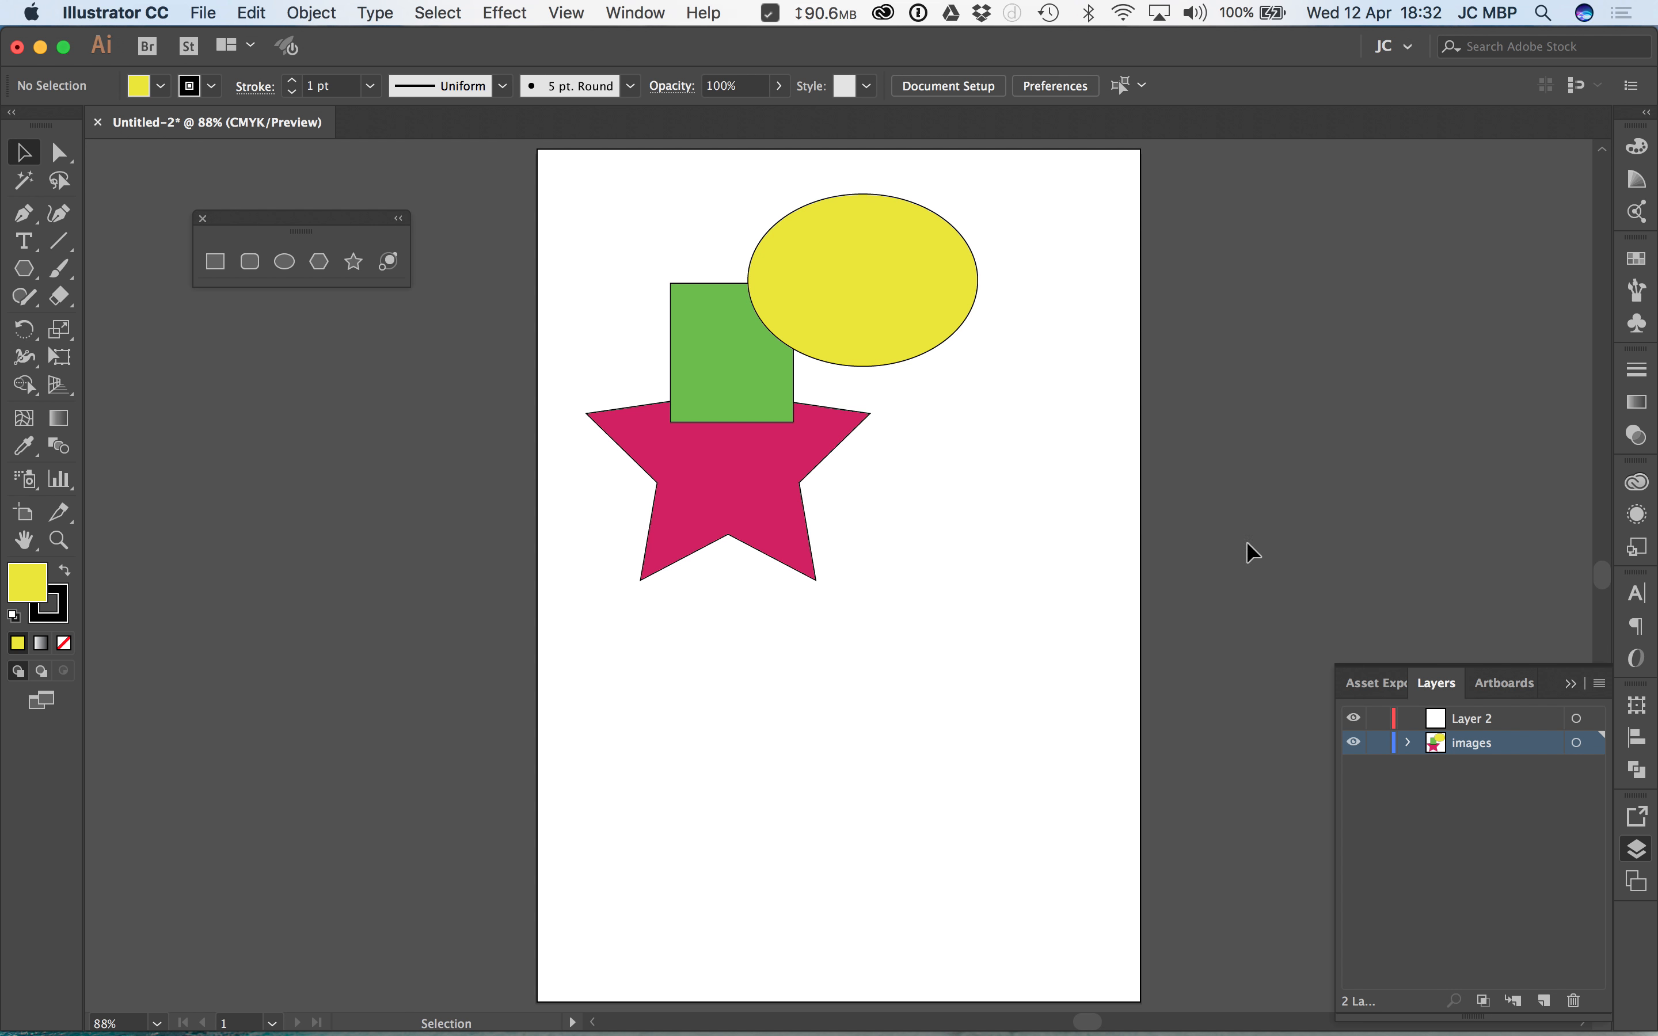
pyautogui.doubleClick(1476, 717)
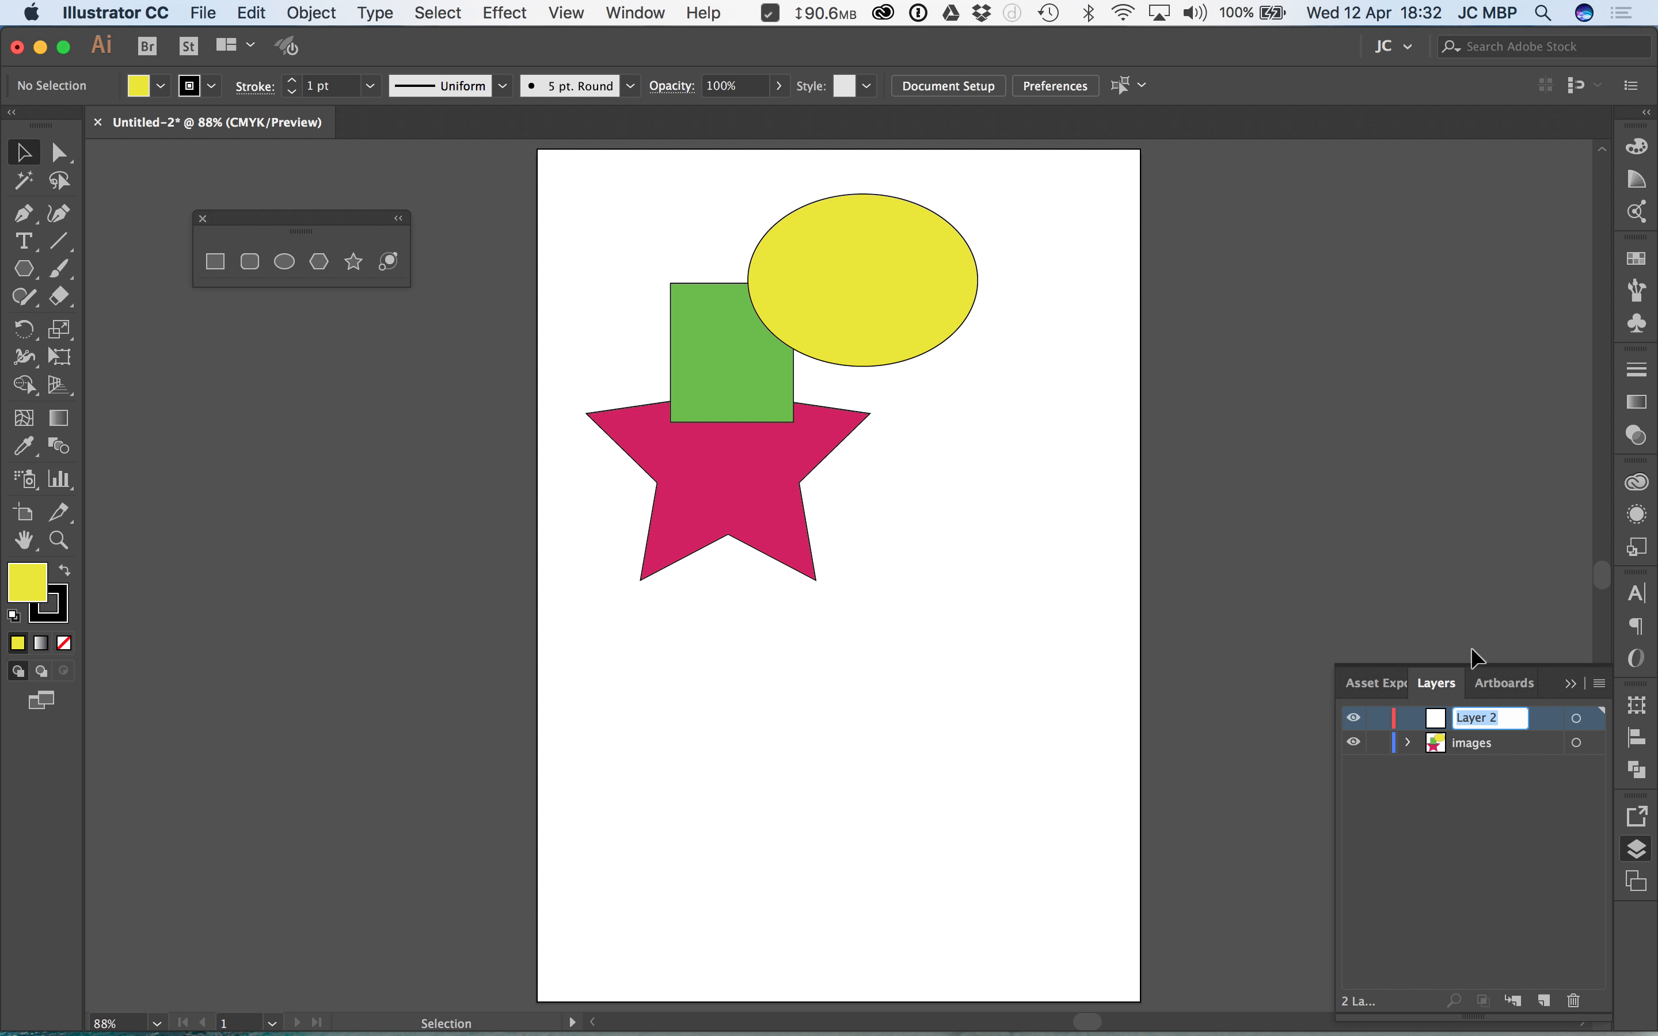
pyautogui.write('text')
pyautogui.press('Return')
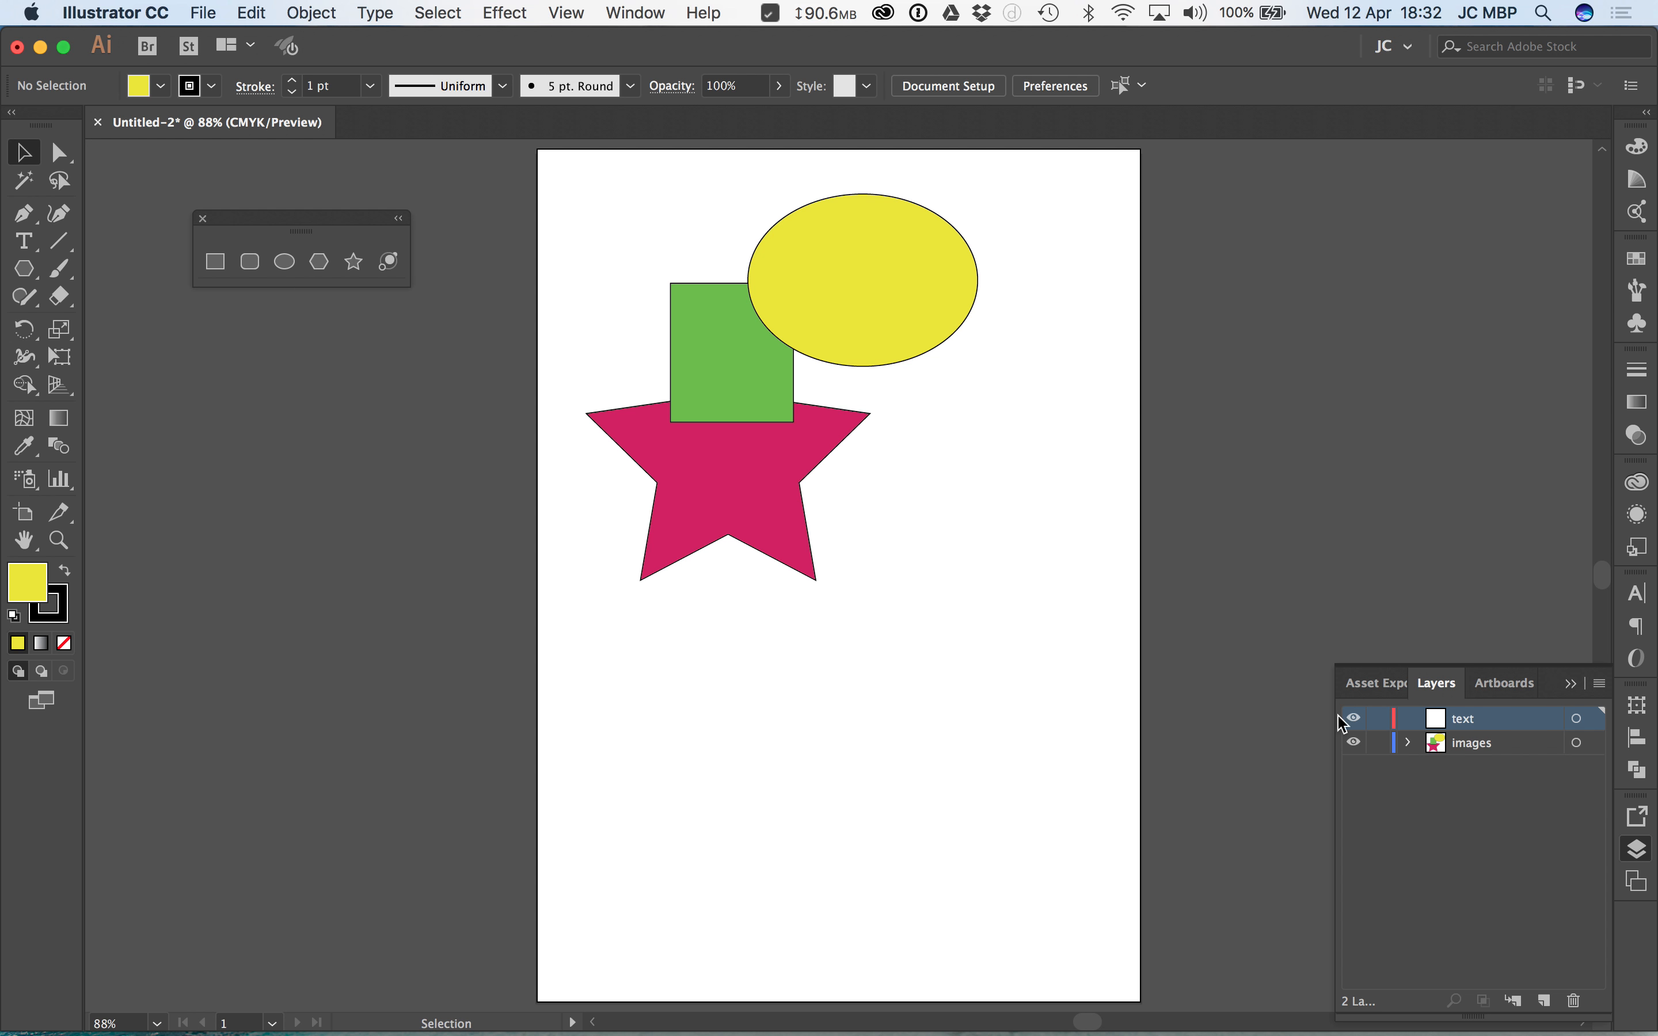
# Step: Hide and show the images layer again, lock it, try to move its artwork, and unlock it
pyautogui.click(1354, 742)
pyautogui.click(1353, 742)
pyautogui.click(1378, 742)
pyautogui.moveTo(869, 330); pyautogui.dragTo(803, 399)
pyautogui.click(1378, 742)
# Step: Switch to Any.do to check the sub-task list and return to the Illustrator document
pyautogui.press('super+Tab')
pyautogui.press('super+Tab')
pyautogui.press('Tab')
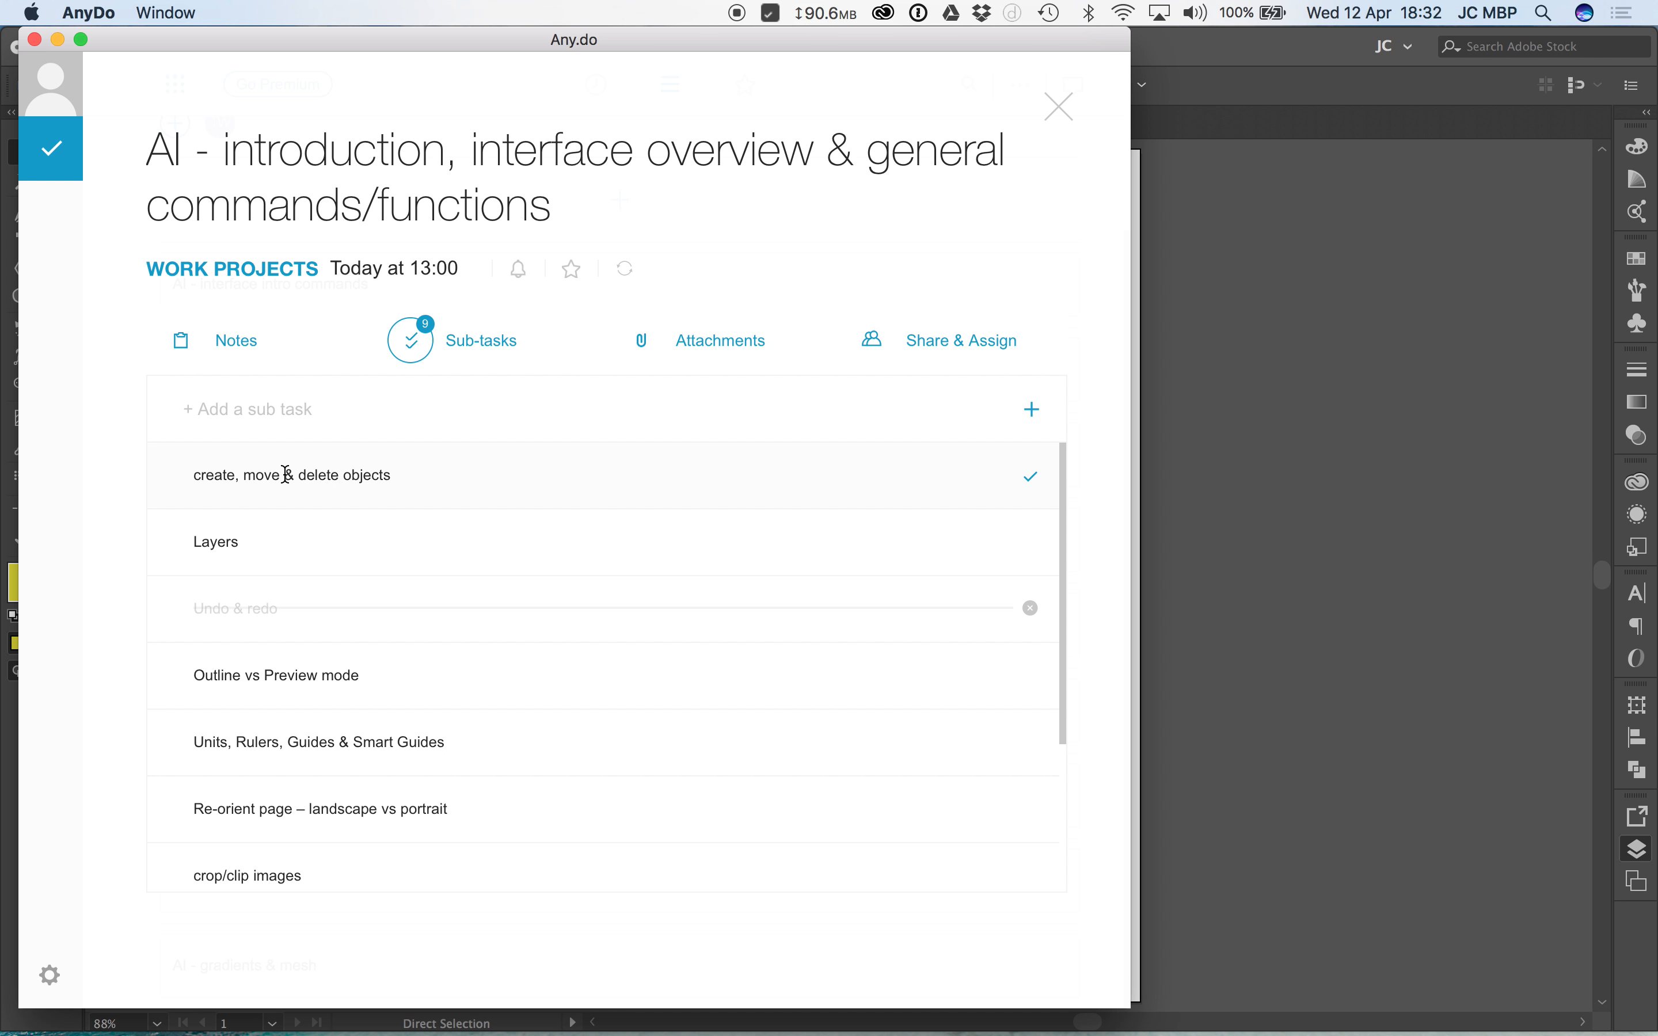
pyautogui.click(1255, 364)
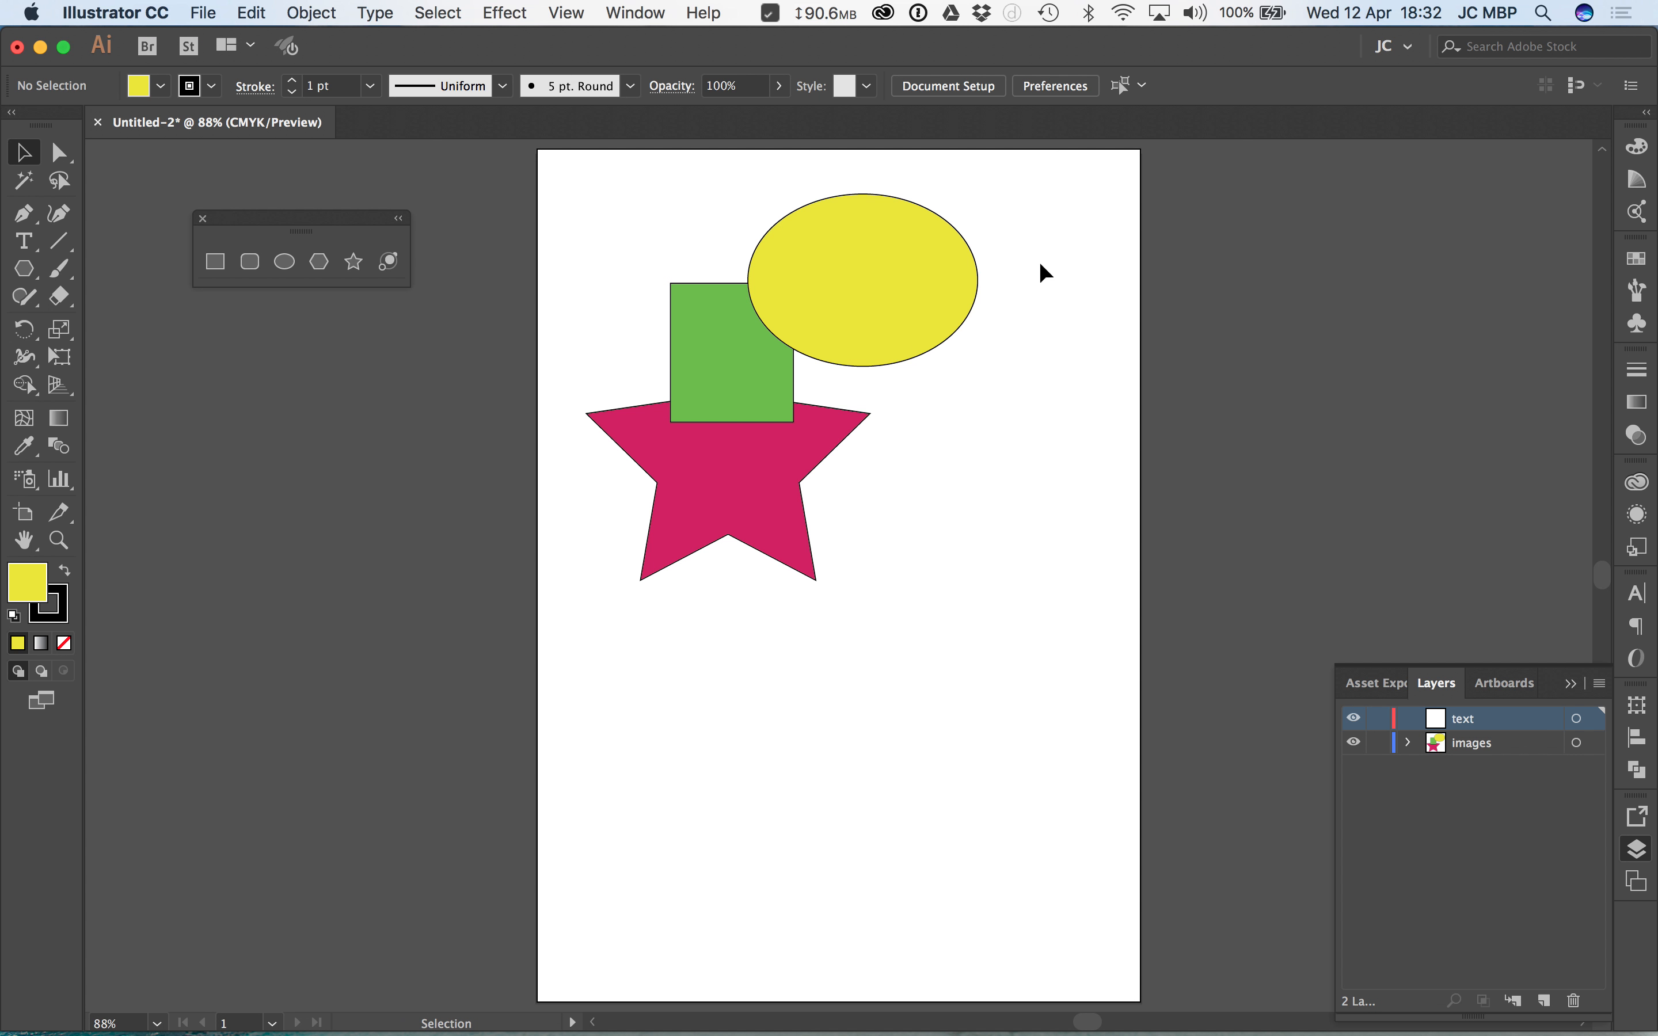
# Step: Delete the ellipse, rectangle and star all at once, undo the deletion, and clear the selection
pyautogui.moveTo(1050, 244); pyautogui.dragTo(667, 607)
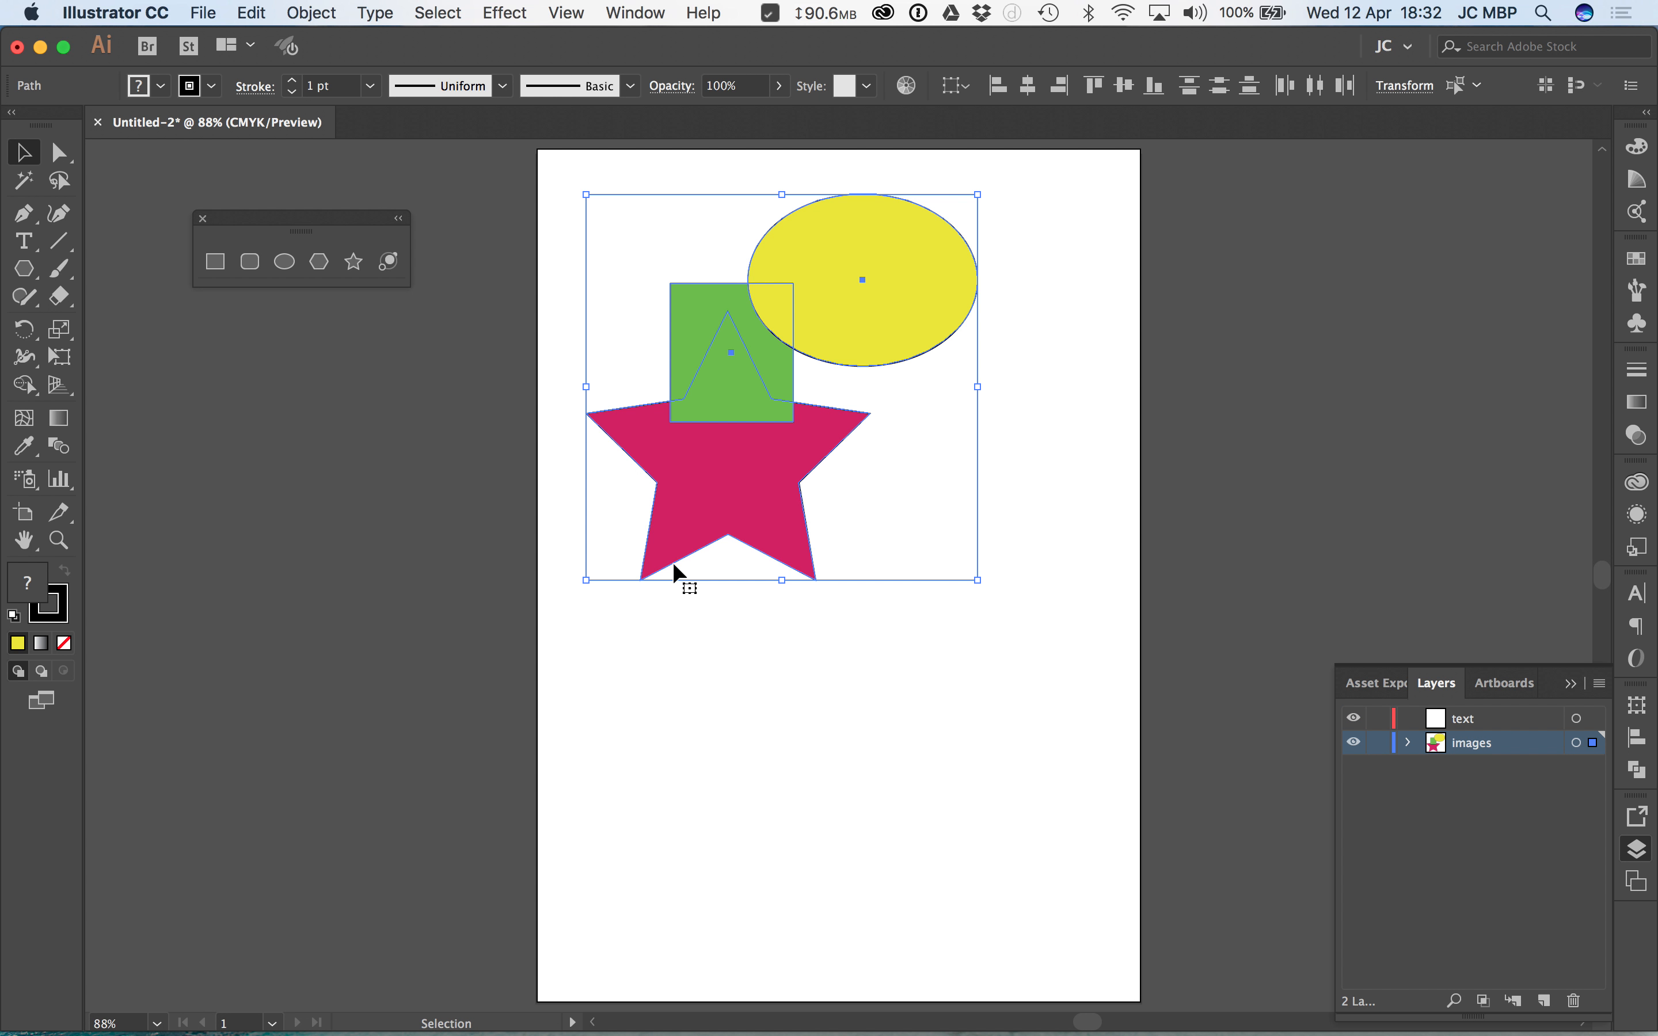
pyautogui.press('Delete')
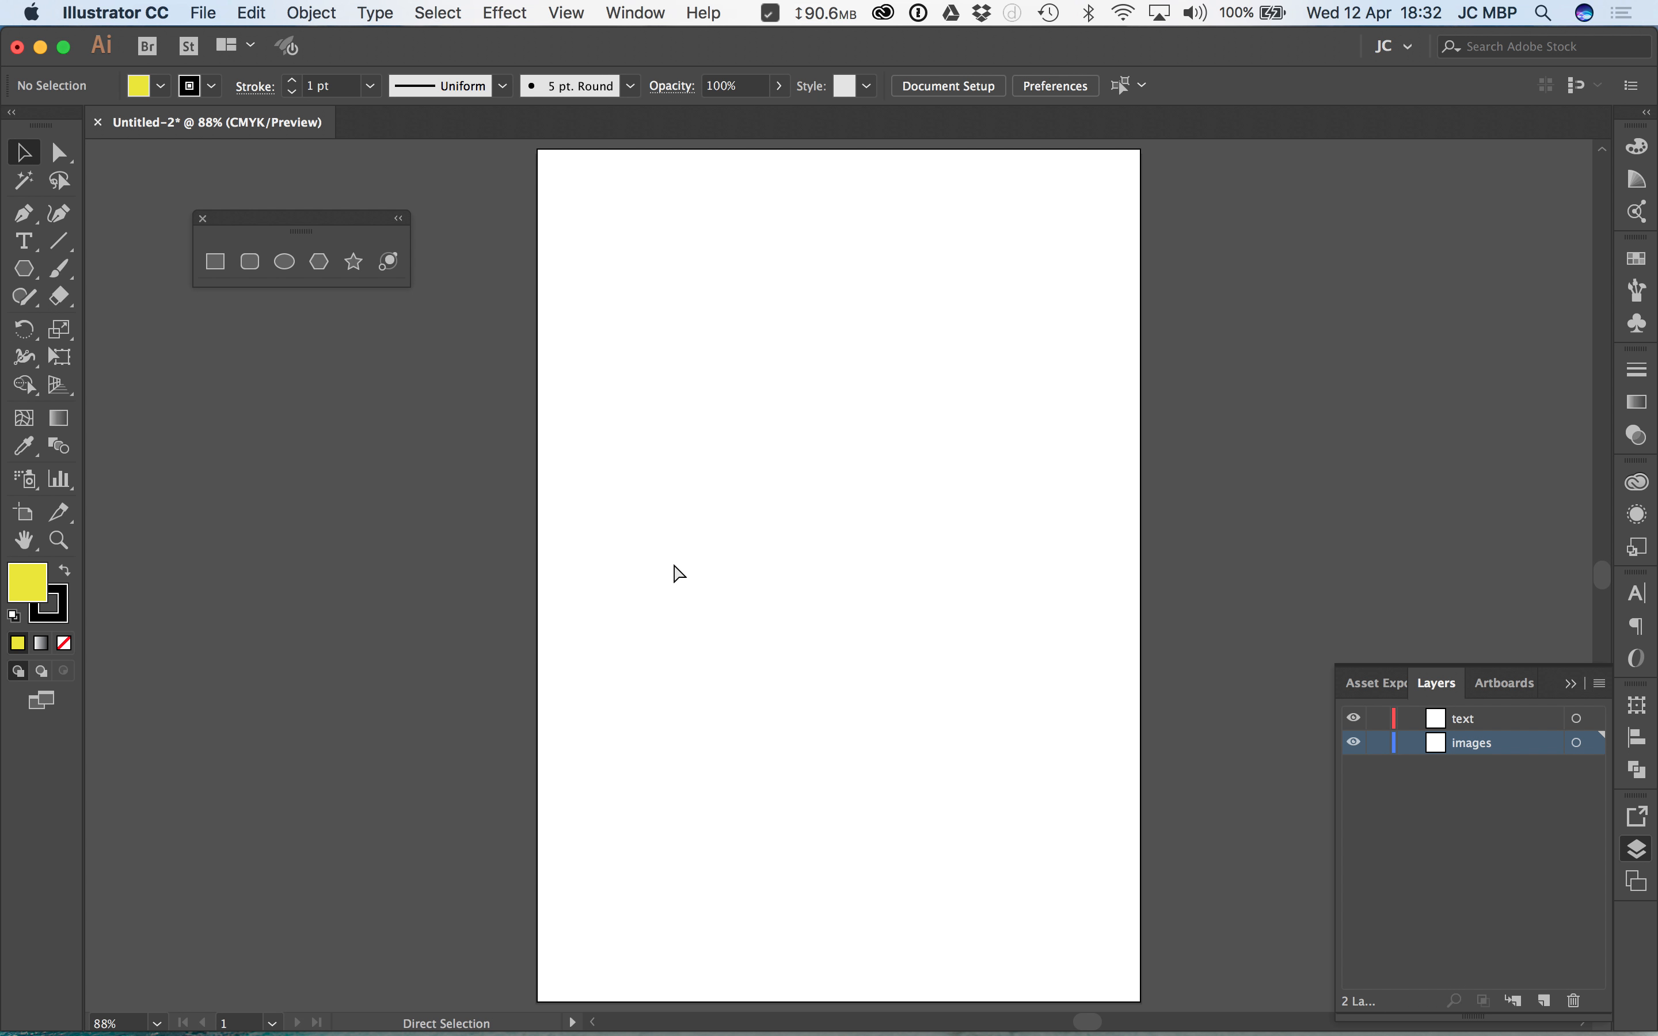
pyautogui.press('super+z')
pyautogui.click(987, 330)
# Step: Delete the yellow ellipse and pink star together, and try to delete the remaining green rectangle
pyautogui.click(929, 316)
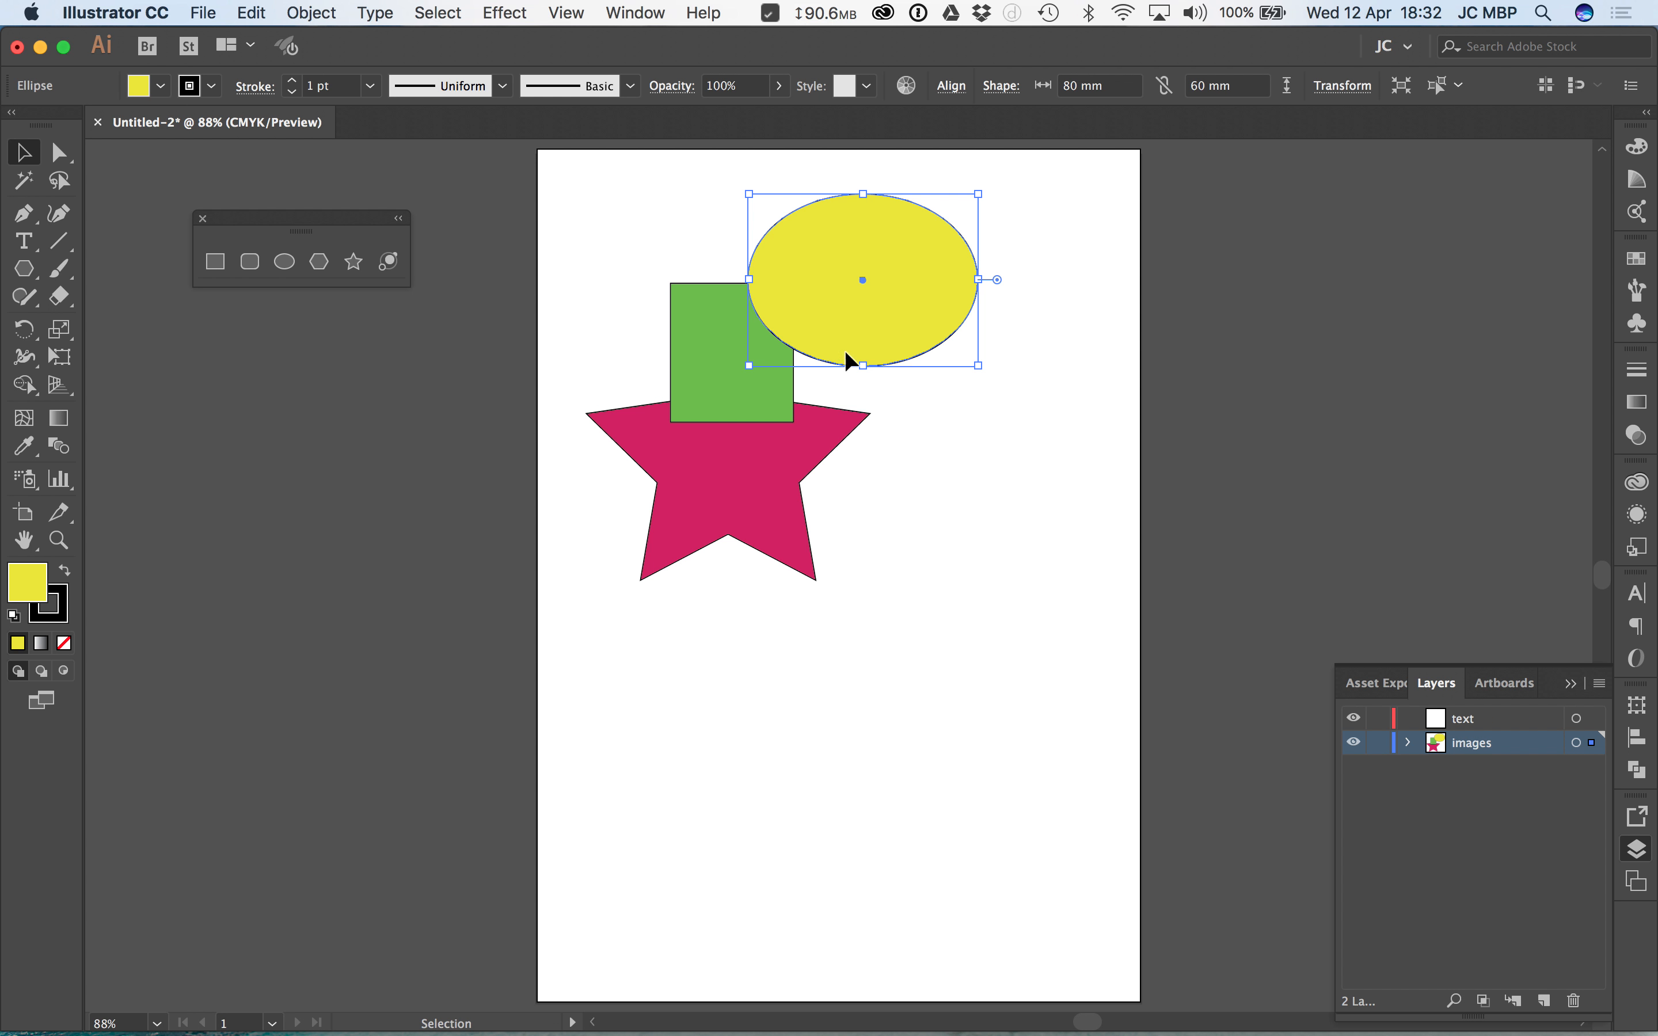
pyautogui.keyDown('shift'); pyautogui.click(765, 504); pyautogui.keyUp('shift')
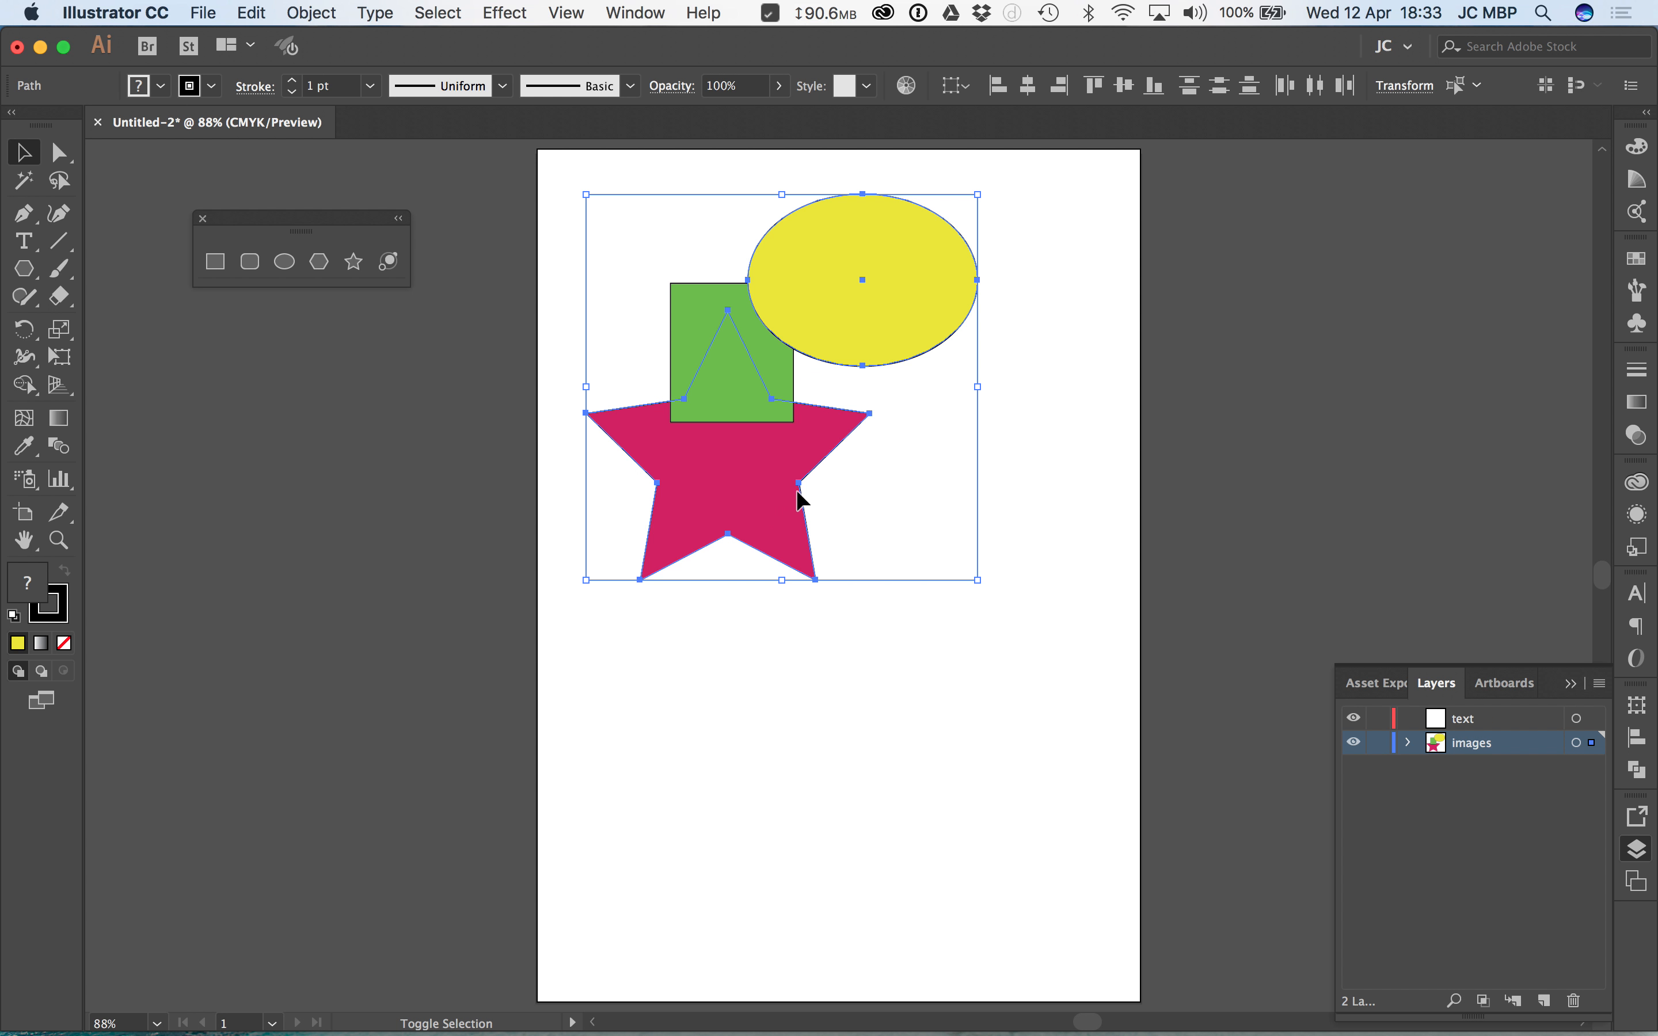
pyautogui.press('Delete')
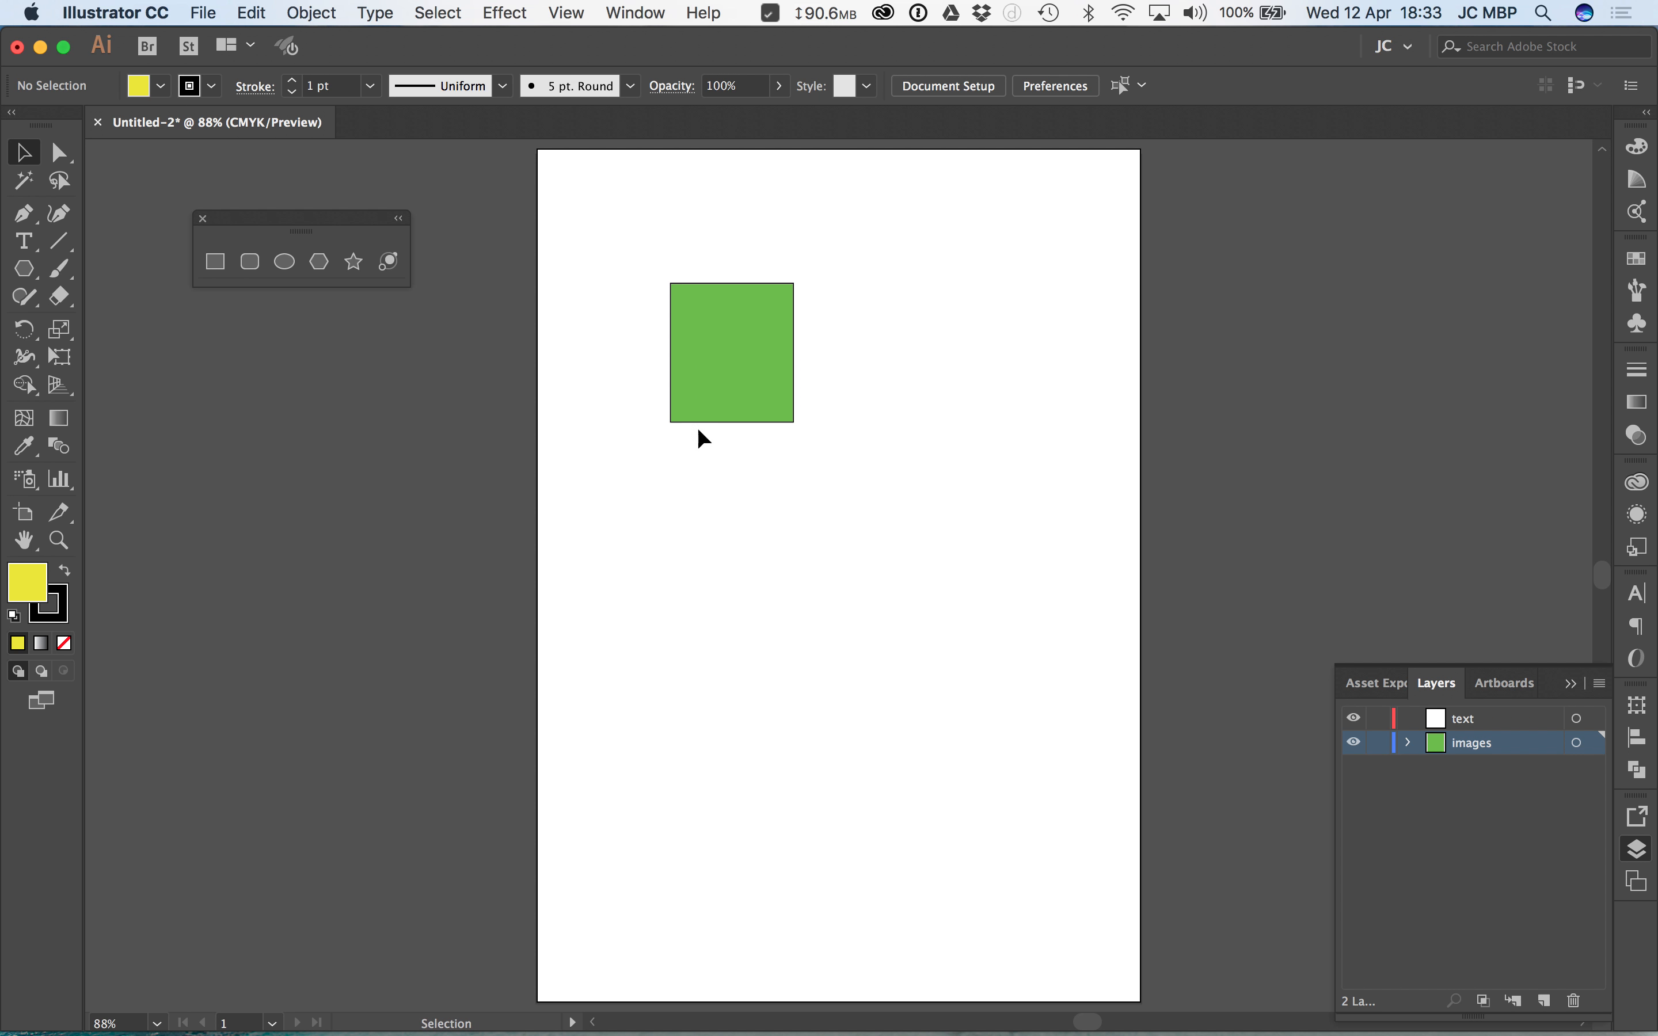
pyautogui.moveTo(897, 221); pyautogui.dragTo(535, 661)
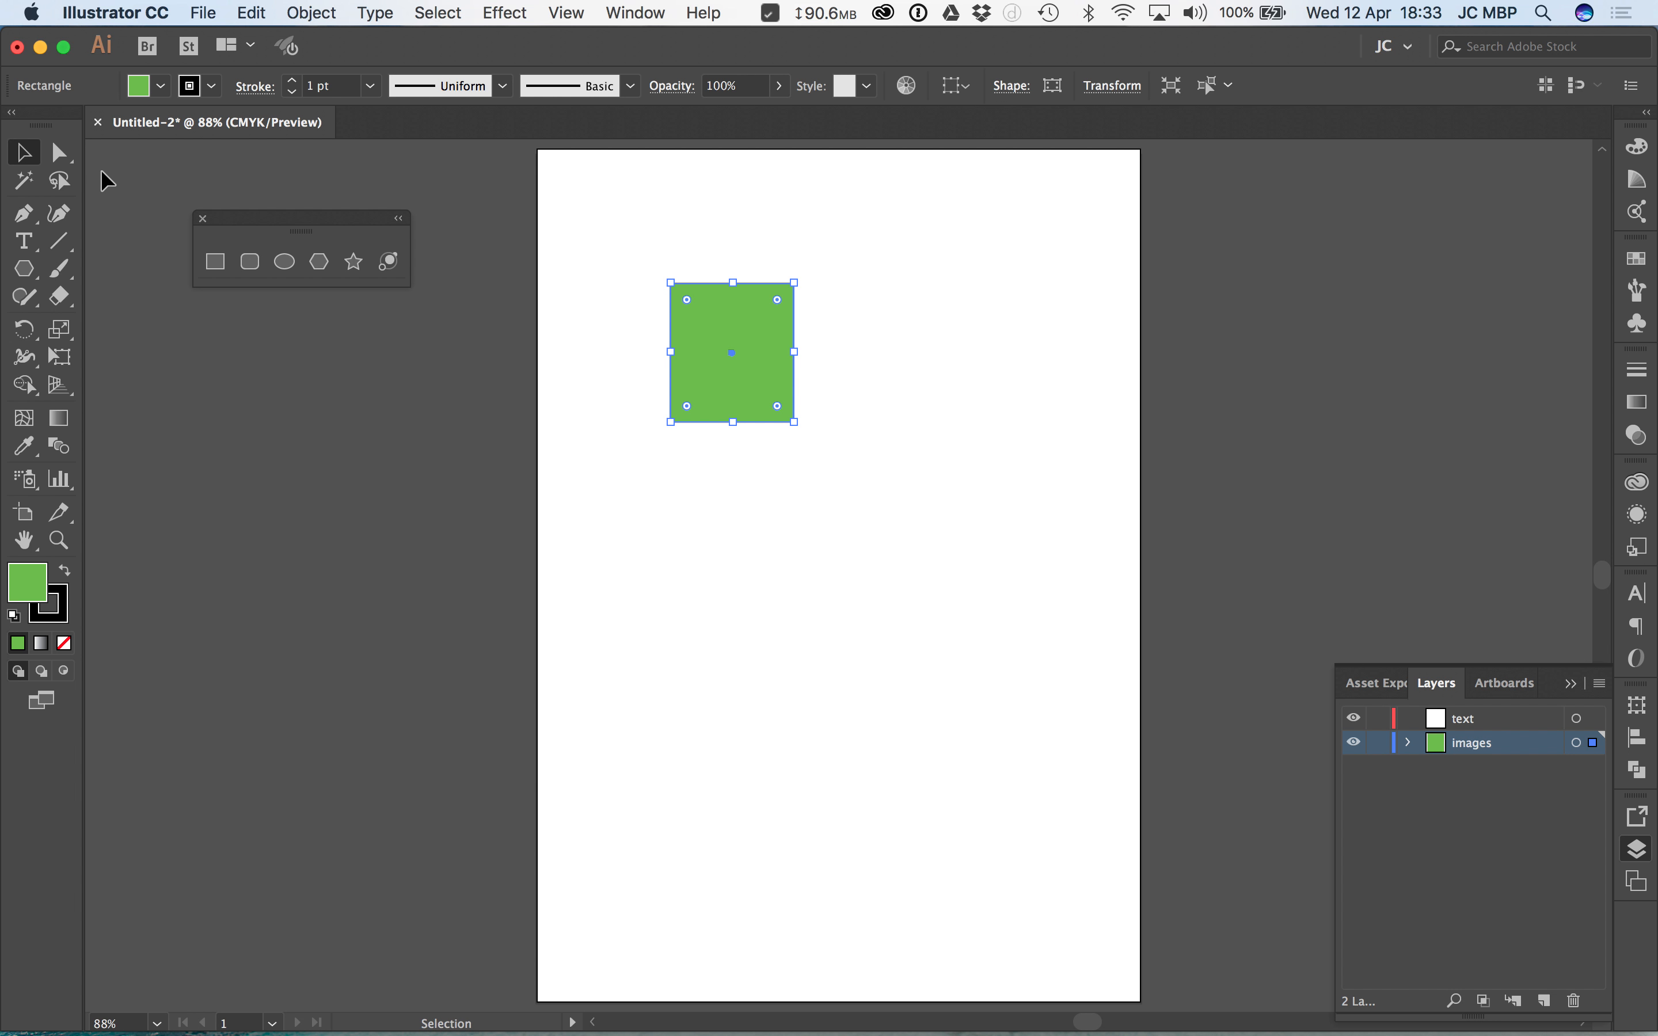
pyautogui.press('Delete')
# Step: Switch to Any.do, mark "create, move & delete objects" and "Layers" as completed, review the remaining sub-tasks, and return to Illustrator
pyautogui.press('super+Tab')
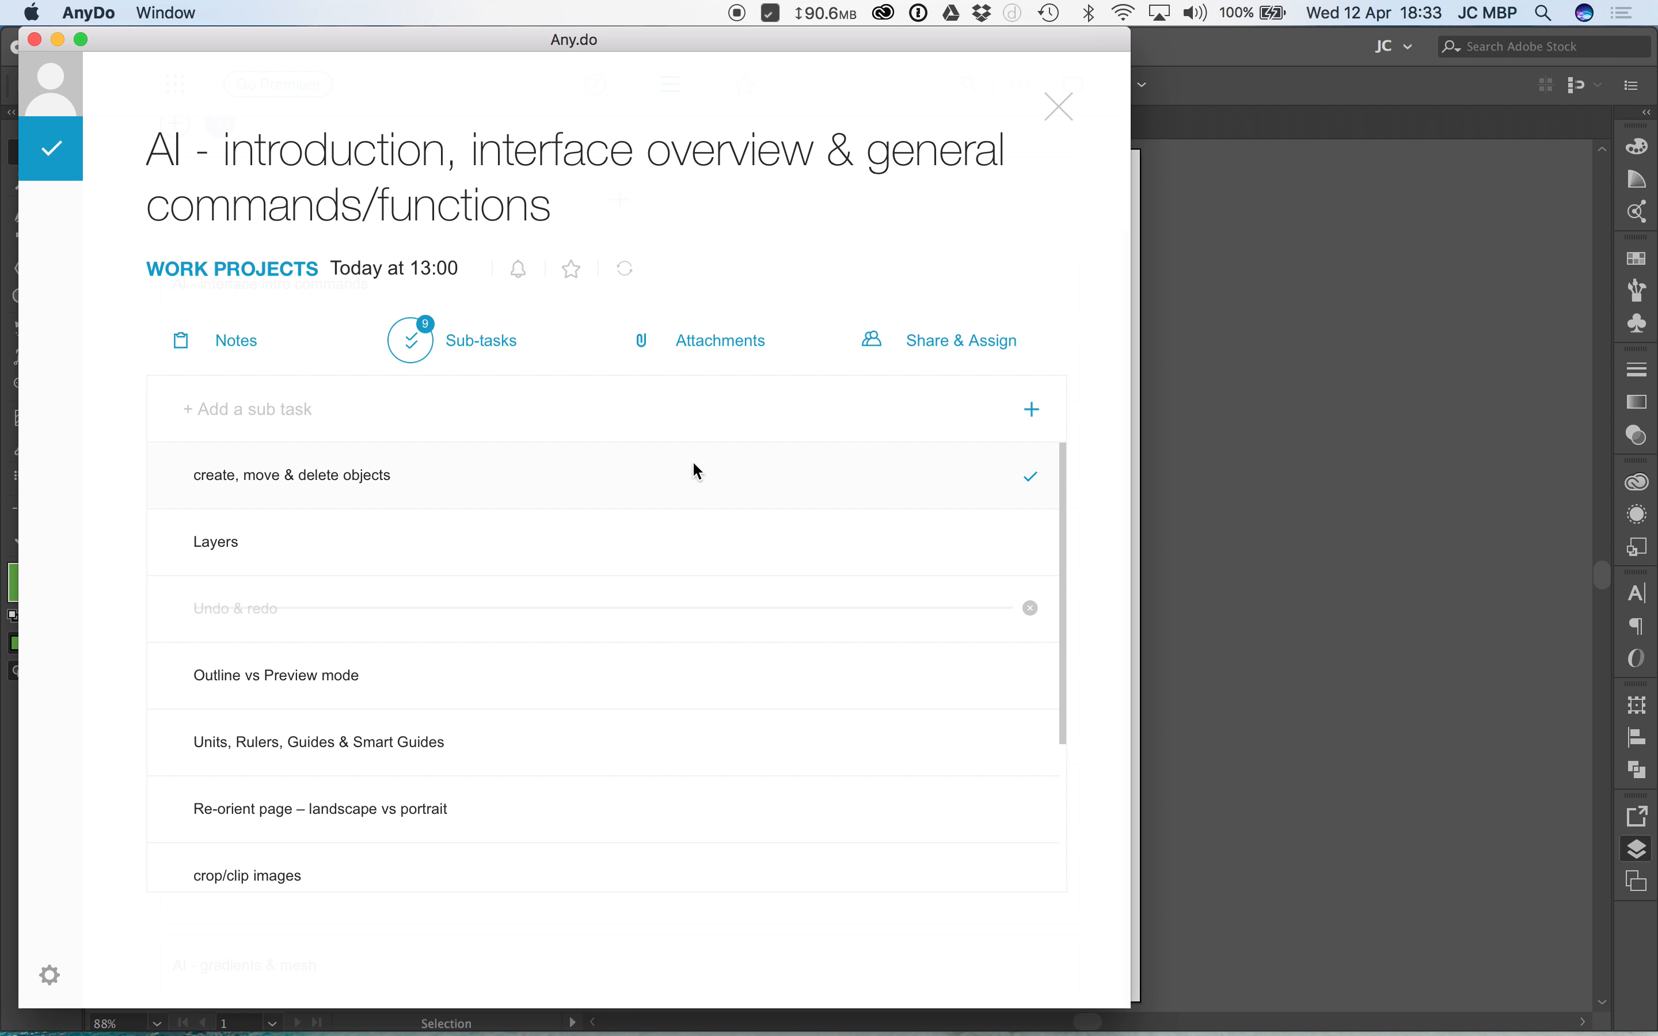
pyautogui.click(1032, 483)
pyautogui.click(1030, 543)
pyautogui.moveTo(1063, 601); pyautogui.dragTo(1086, 764)
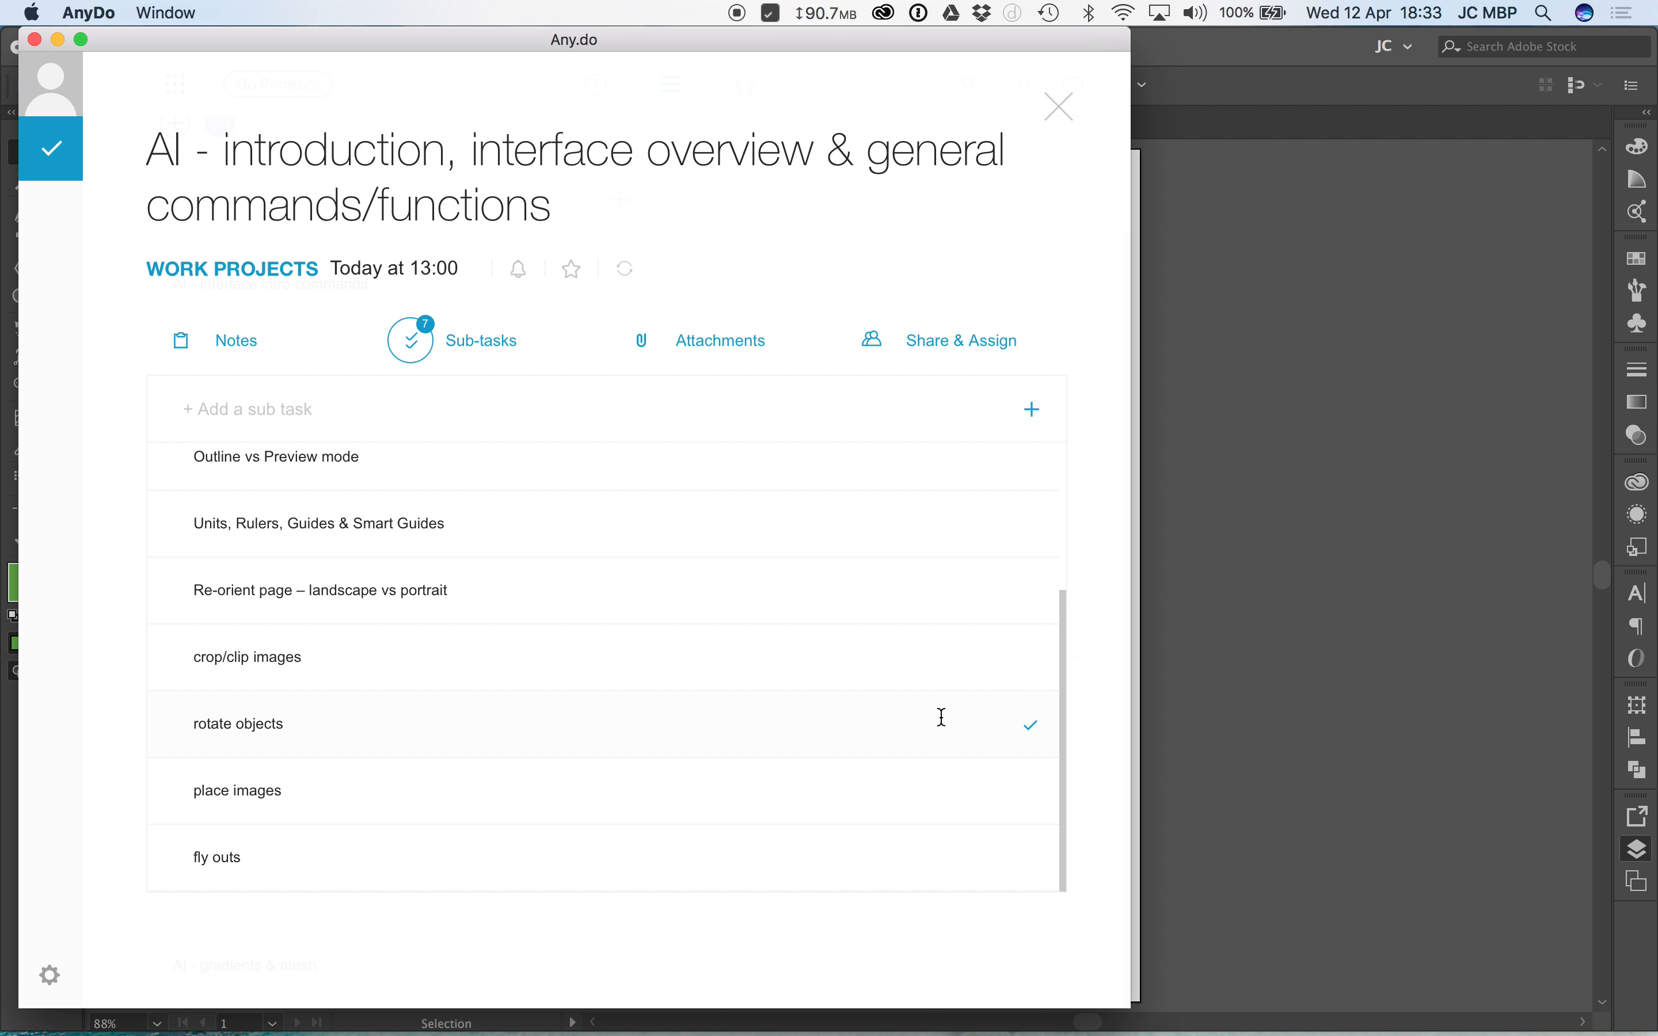
pyautogui.press('super+Tab')
# Step: Bring the yellow ellipse and pink star back onto the artboard and clear the selection
pyautogui.press('super+shift+a')
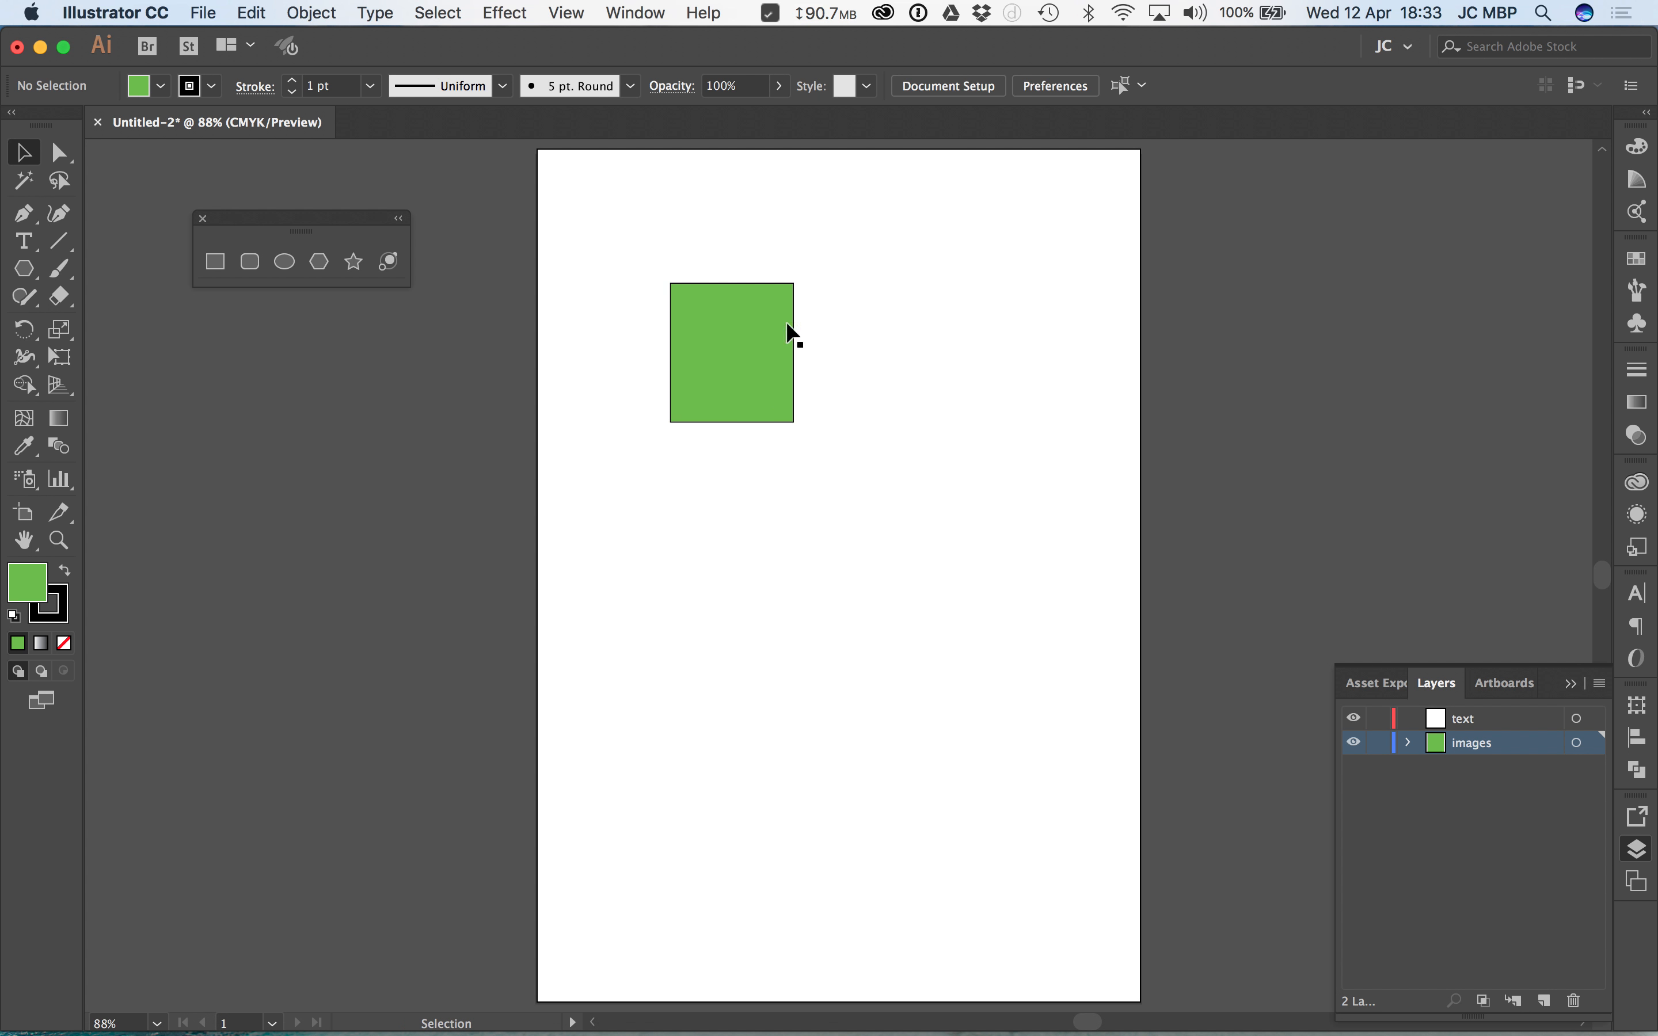
pyautogui.moveTo(746, 356); pyautogui.dragTo(740, 364)
pyautogui.press('super+alt+3')
pyautogui.click(1038, 455)
# Step: Move the pink star to the lower part of the artboard, scaling it down proportionally and rotating it slightly clockwise
pyautogui.moveTo(778, 492); pyautogui.dragTo(970, 747)
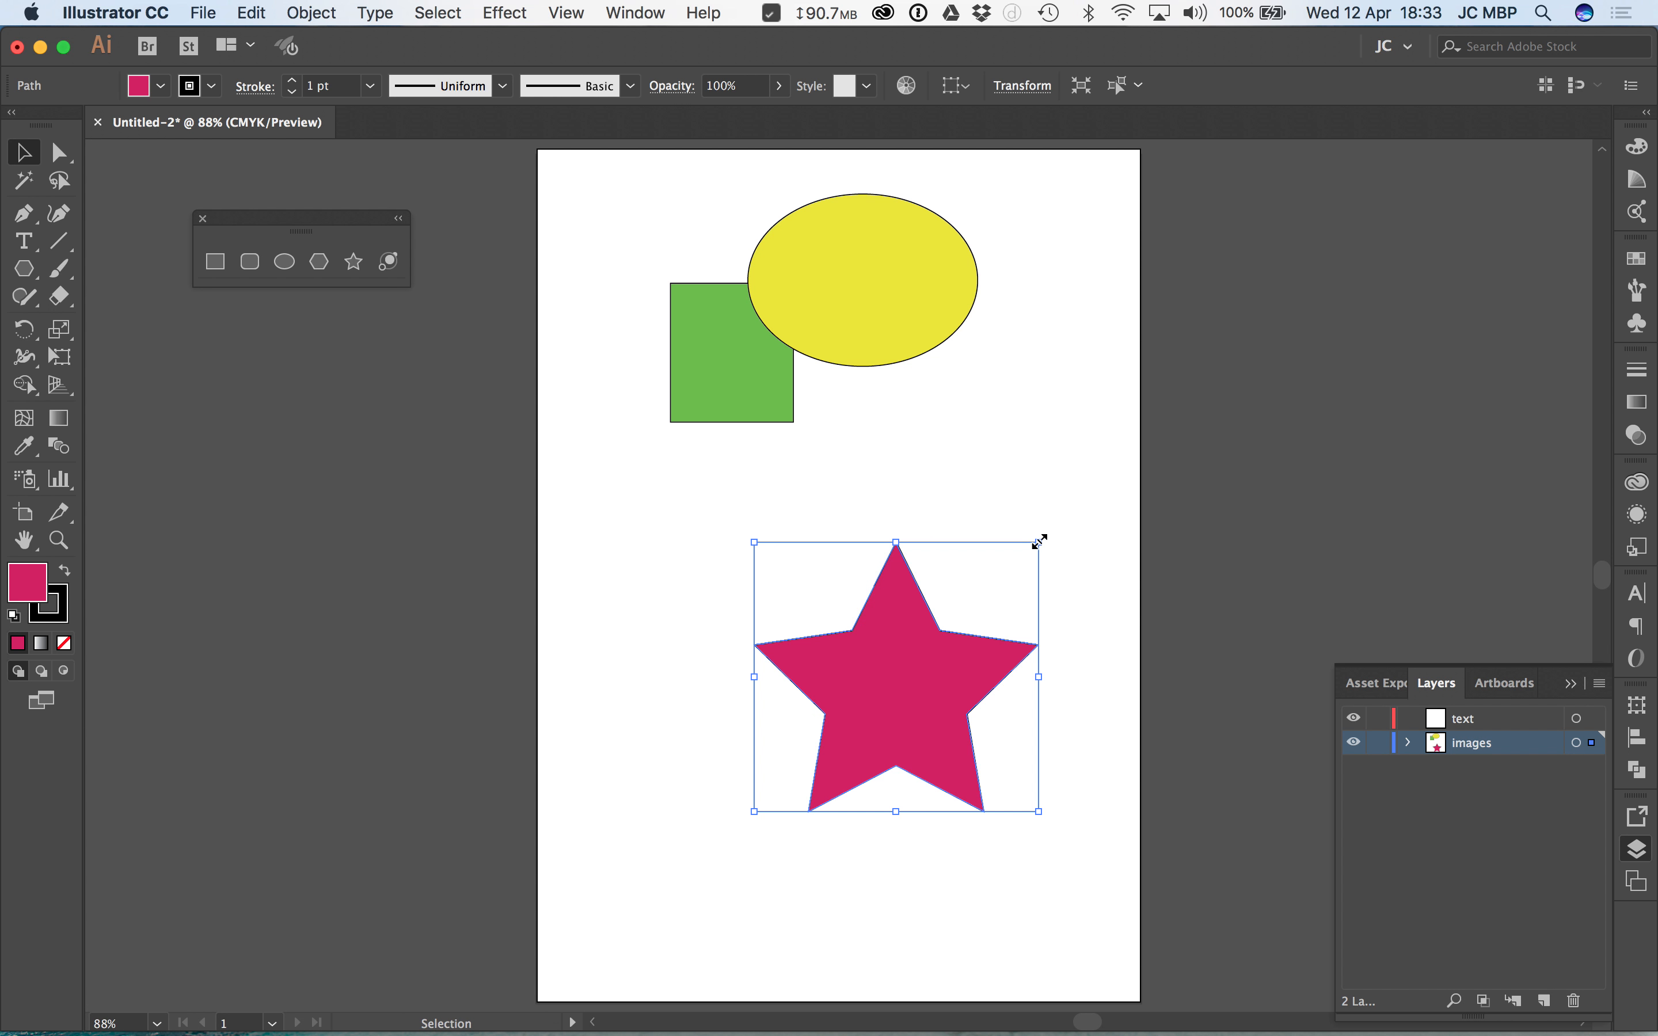
pyautogui.moveTo(1039, 542)
pyautogui.mouseDown()
pyautogui.moveTo(1142, 426)
pyautogui.moveTo(1059, 473)
pyautogui.moveTo(994, 545)
pyautogui.mouseUp()
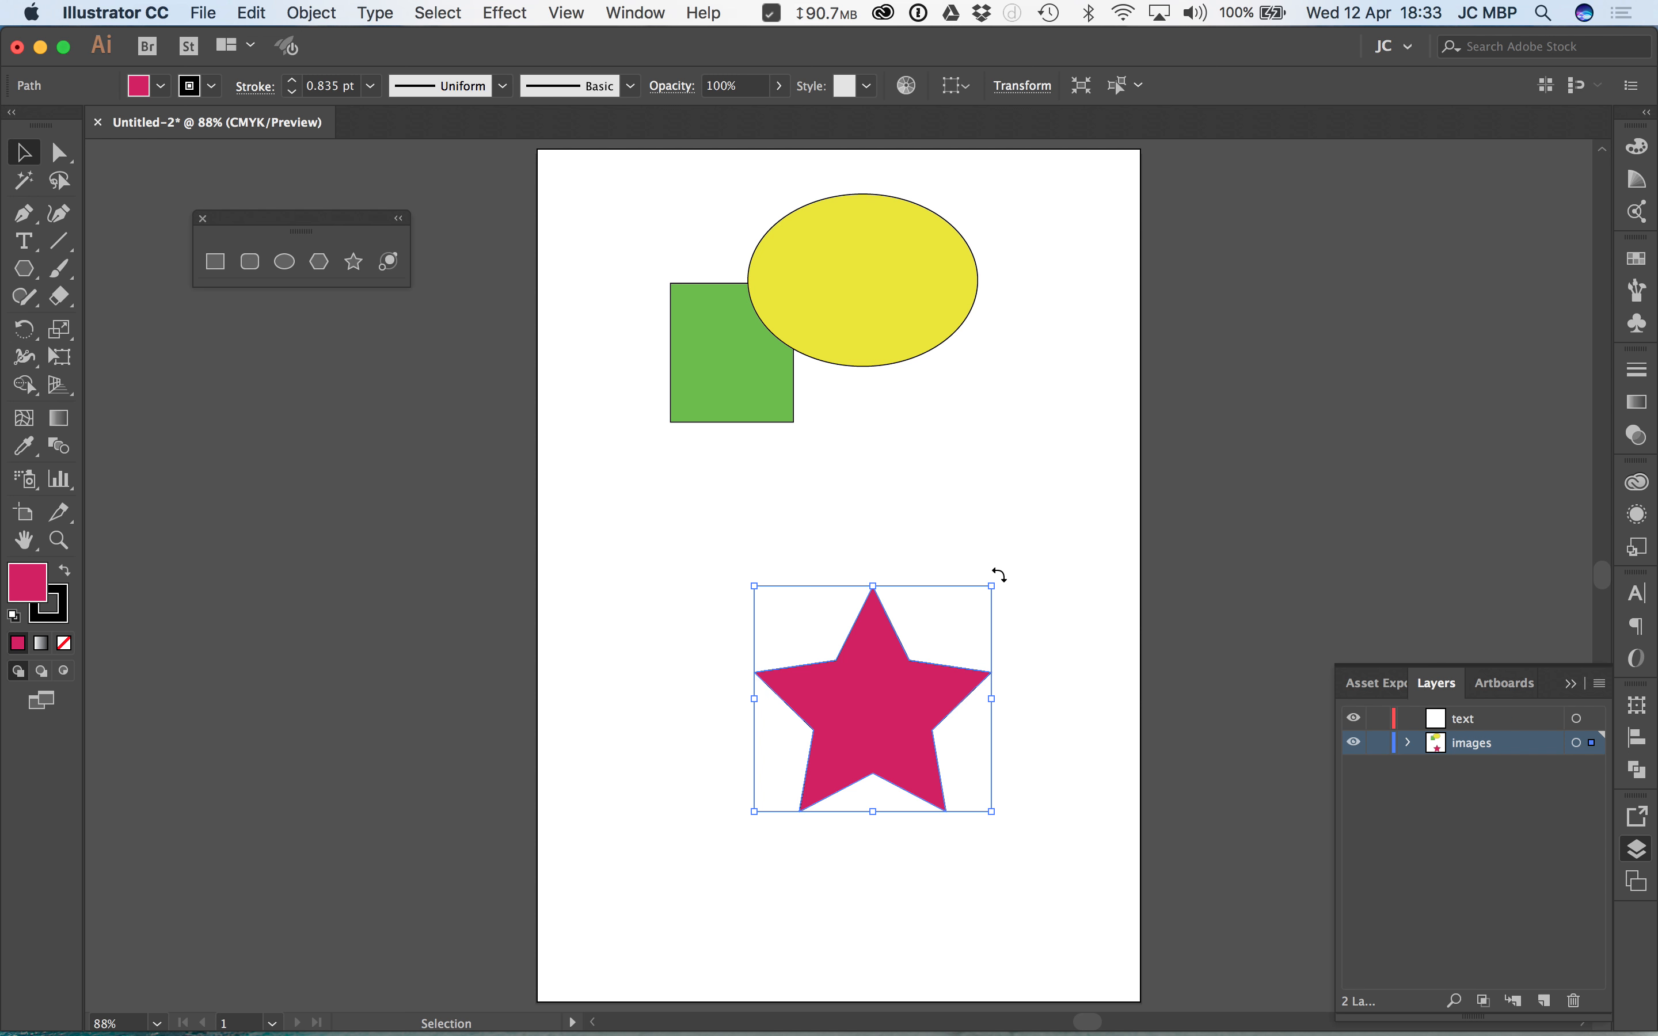
pyautogui.moveTo(1004, 576)
pyautogui.mouseDown()
pyautogui.moveTo(881, 511)
pyautogui.moveTo(937, 558)
pyautogui.moveTo(1027, 593)
pyautogui.mouseUp()
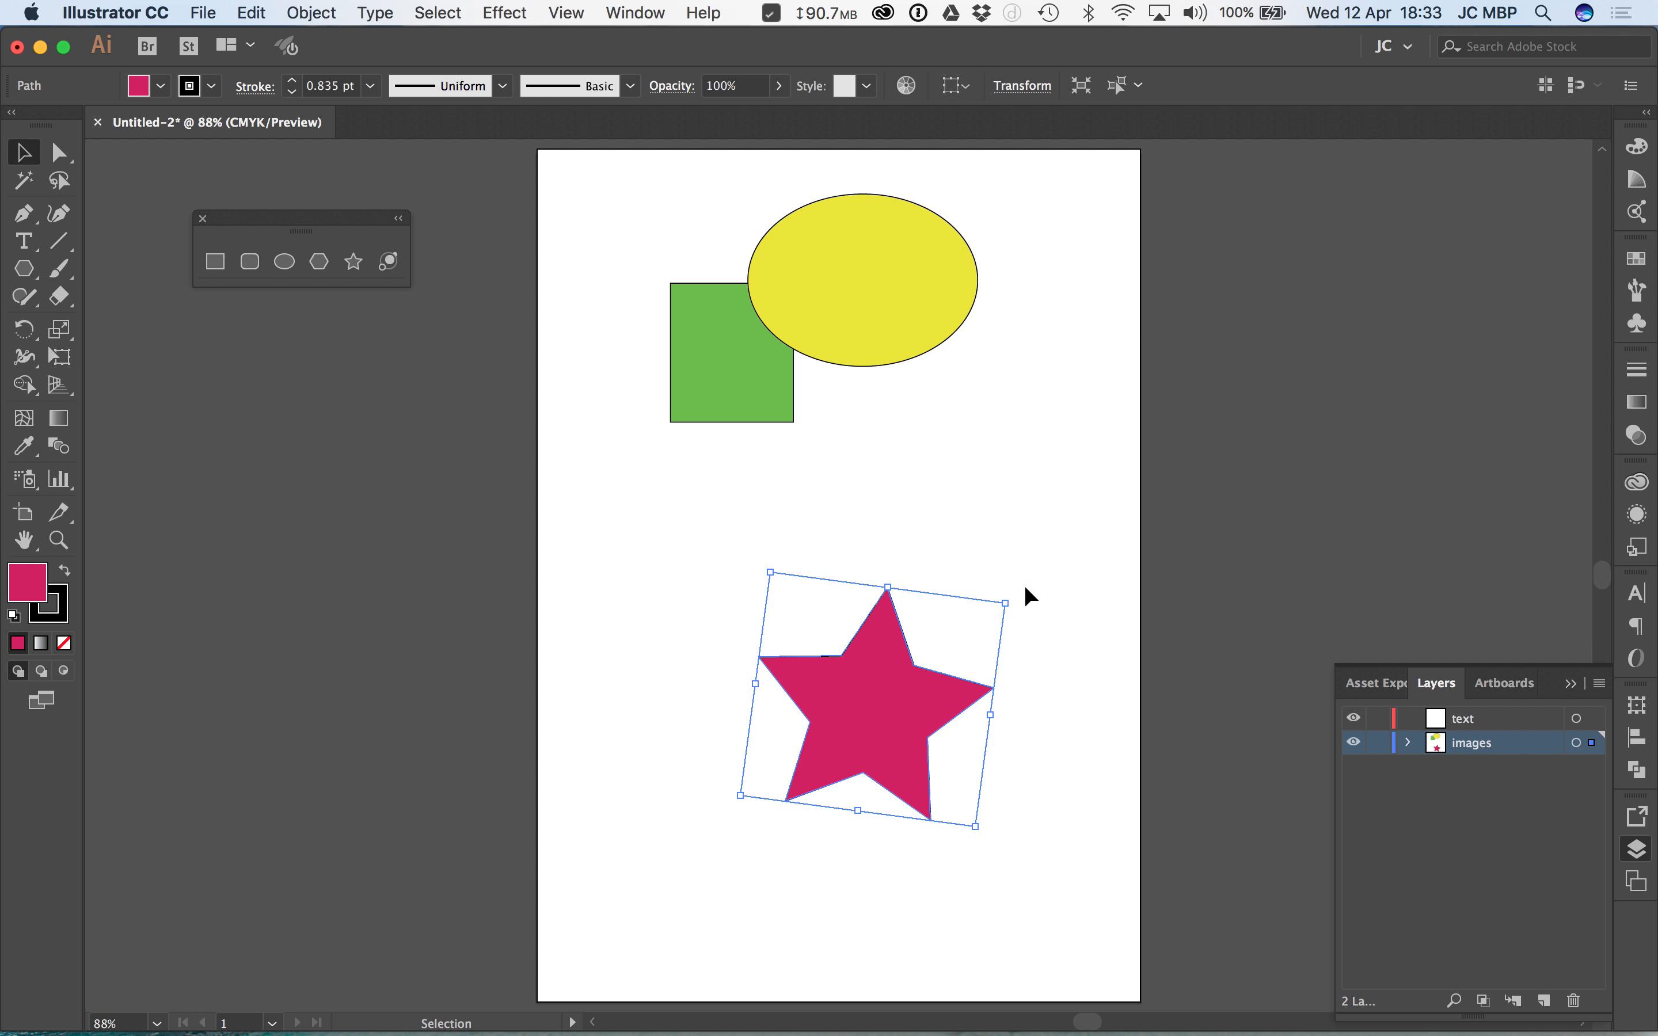
# Step: Distort the star using Free Distort in the Free Transform tool, pulling its upper-right corner up and inward, and deselect it
pyautogui.click(62, 359)
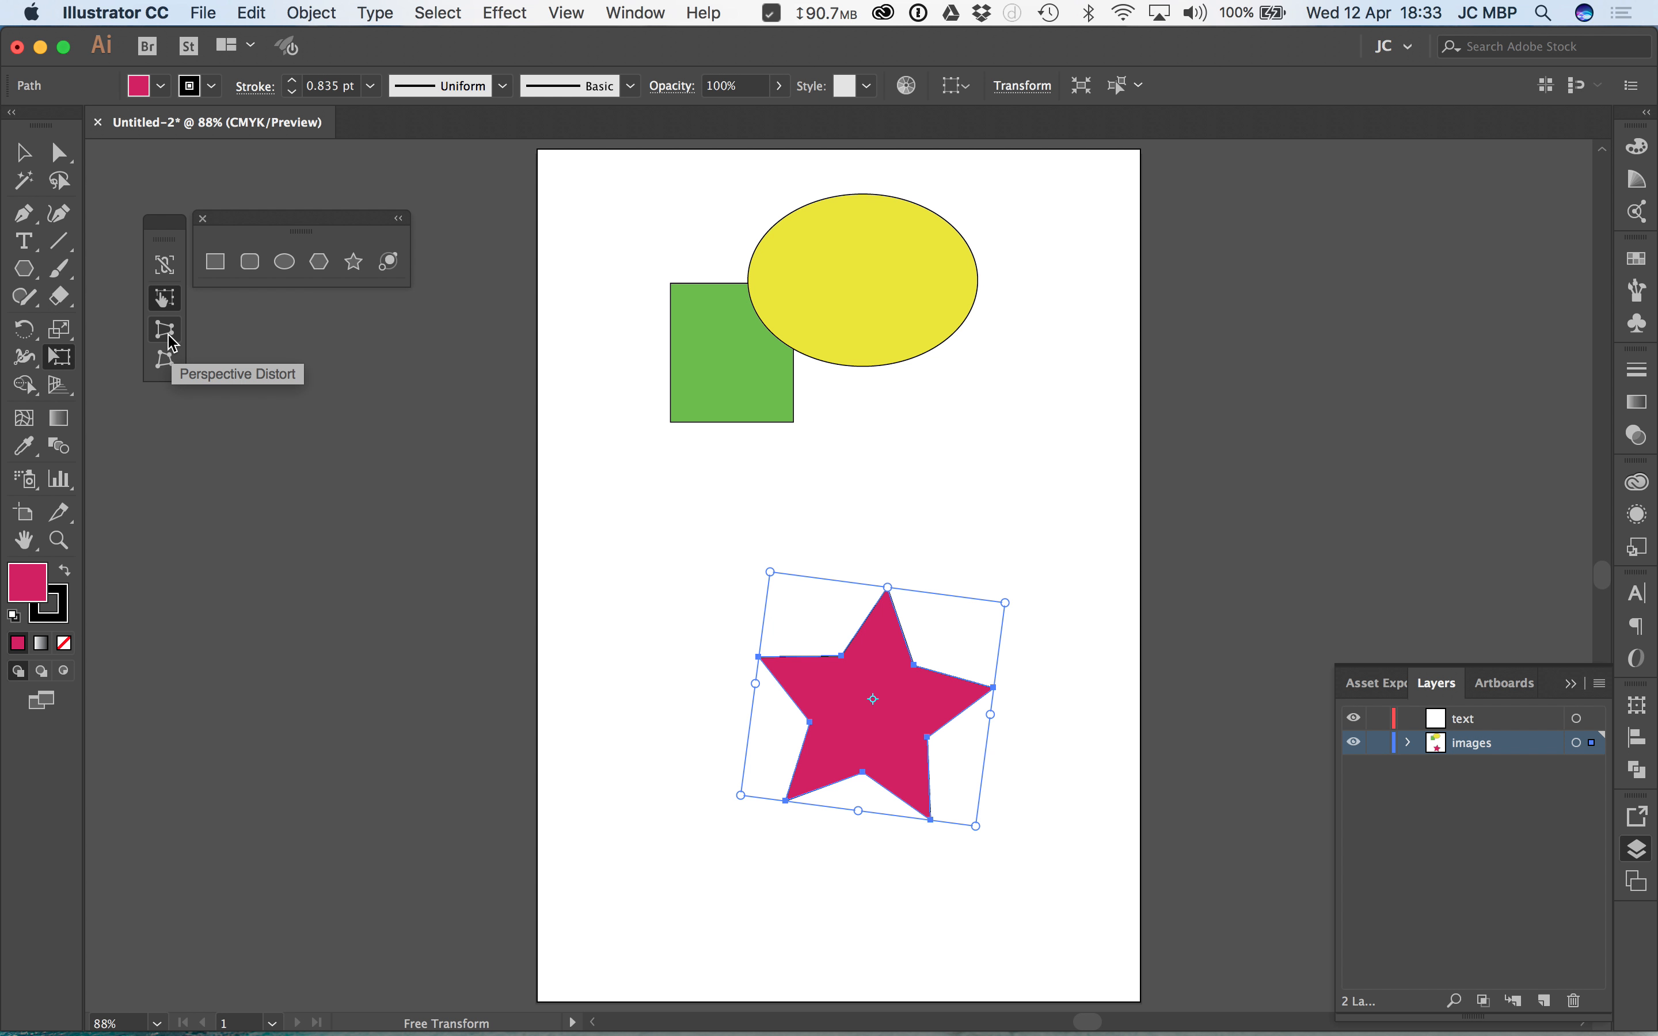
pyautogui.click(165, 359)
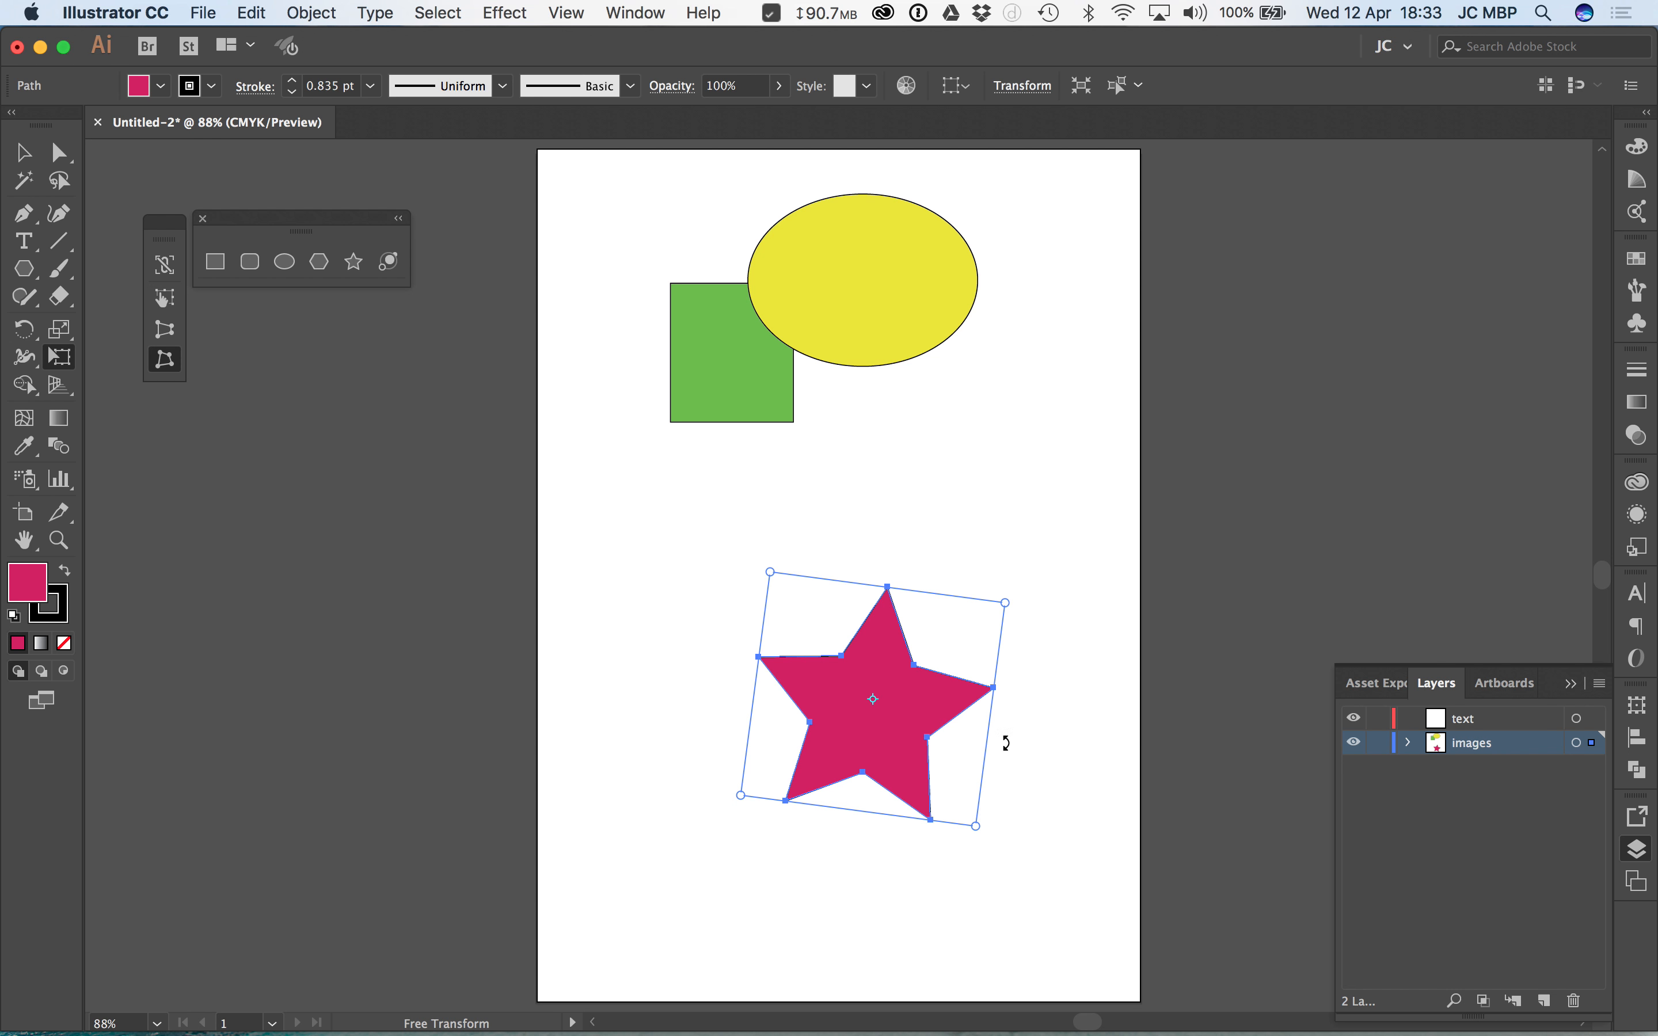
pyautogui.moveTo(1017, 624); pyautogui.dragTo(951, 558)
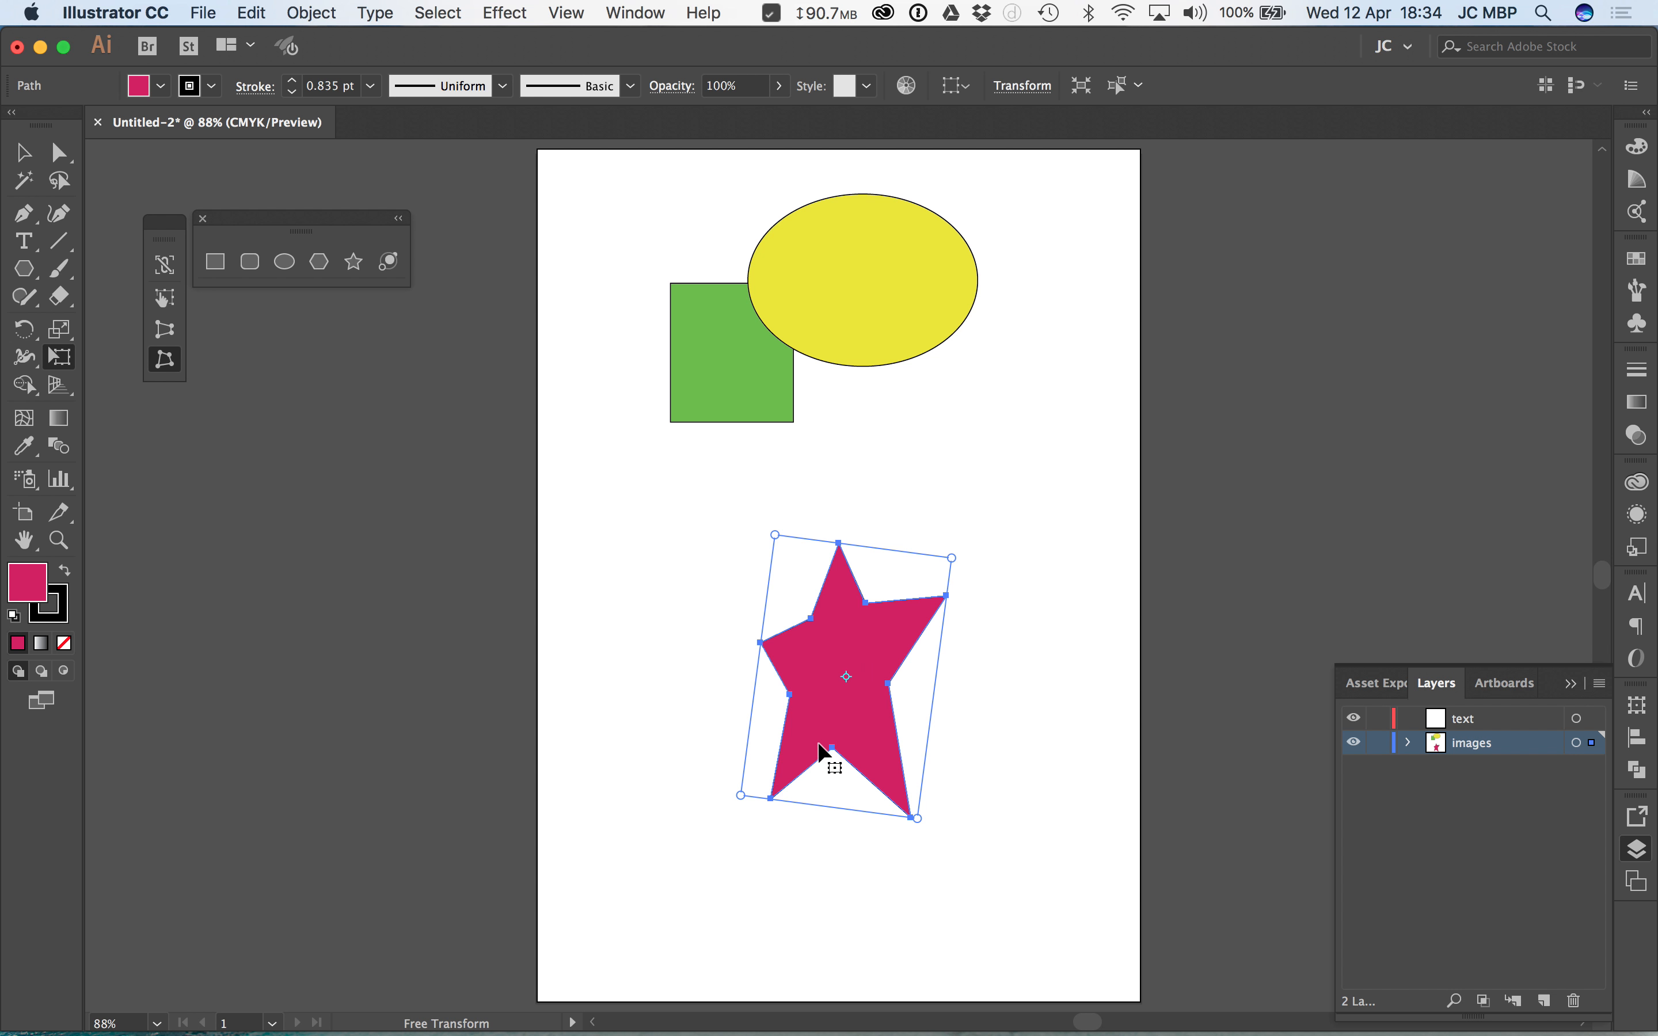
pyautogui.moveTo(981, 545); pyautogui.dragTo(1007, 518)
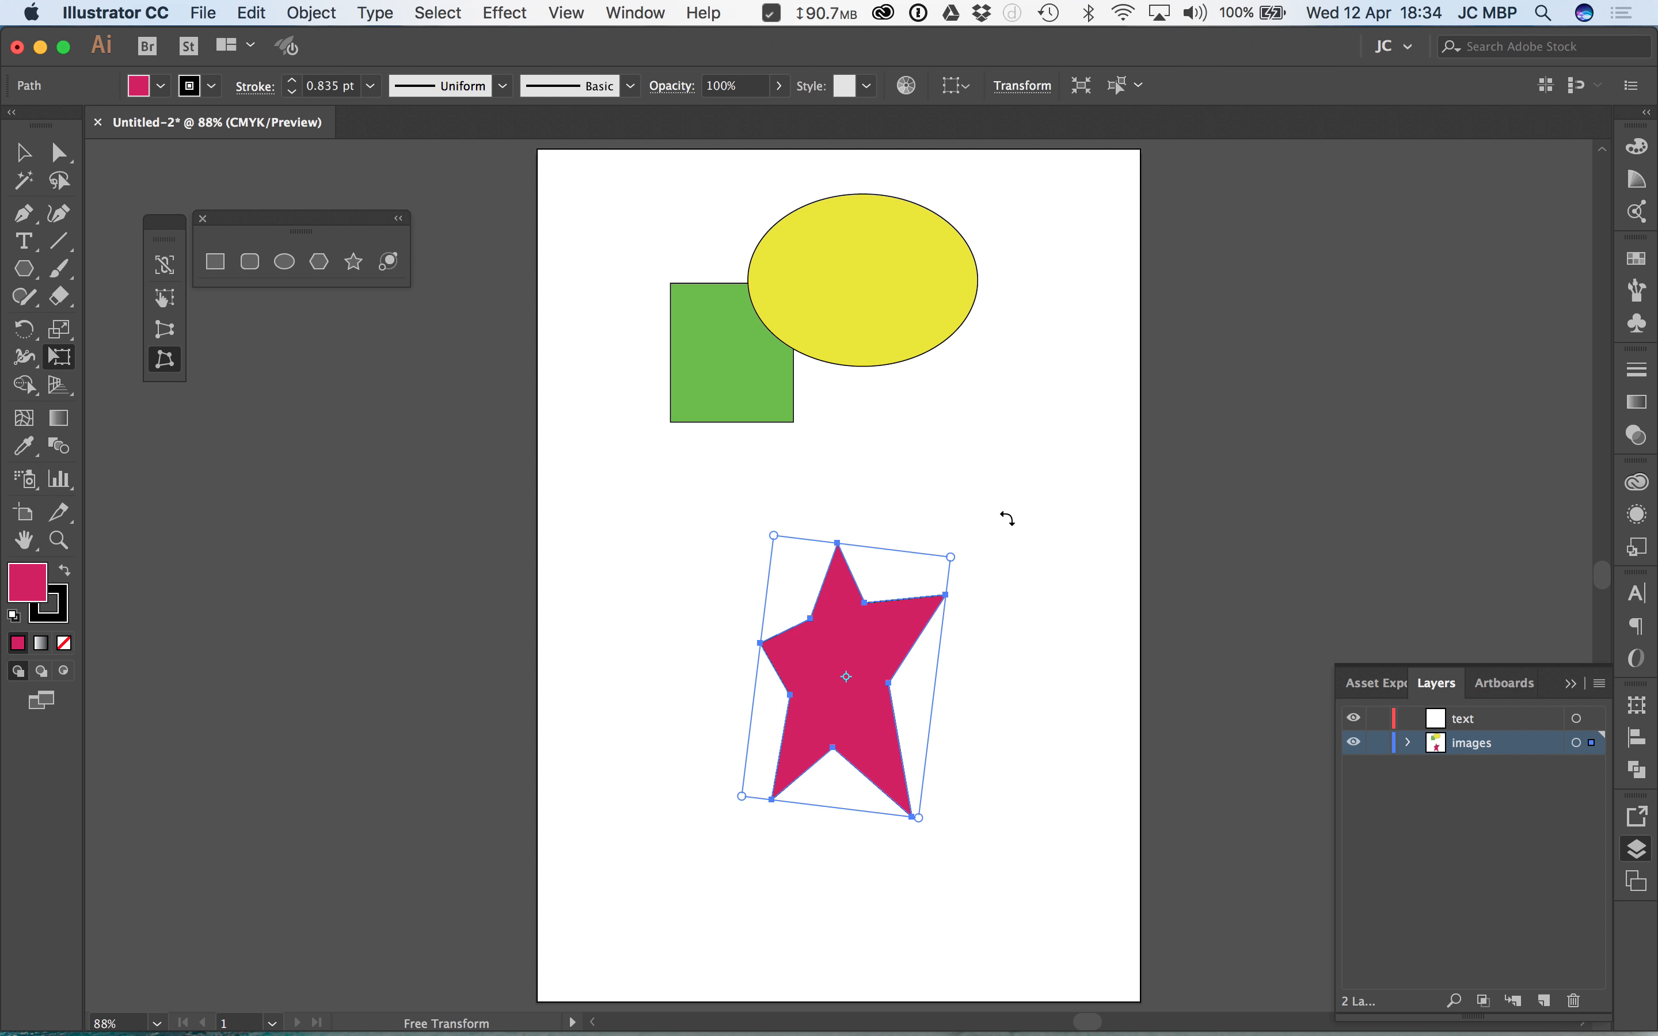
pyautogui.click(25, 155)
pyautogui.click(644, 710)
# Step: Switch to Any.do and mark the "rotate objects" sub-task as completed
pyautogui.press('super+Tab')
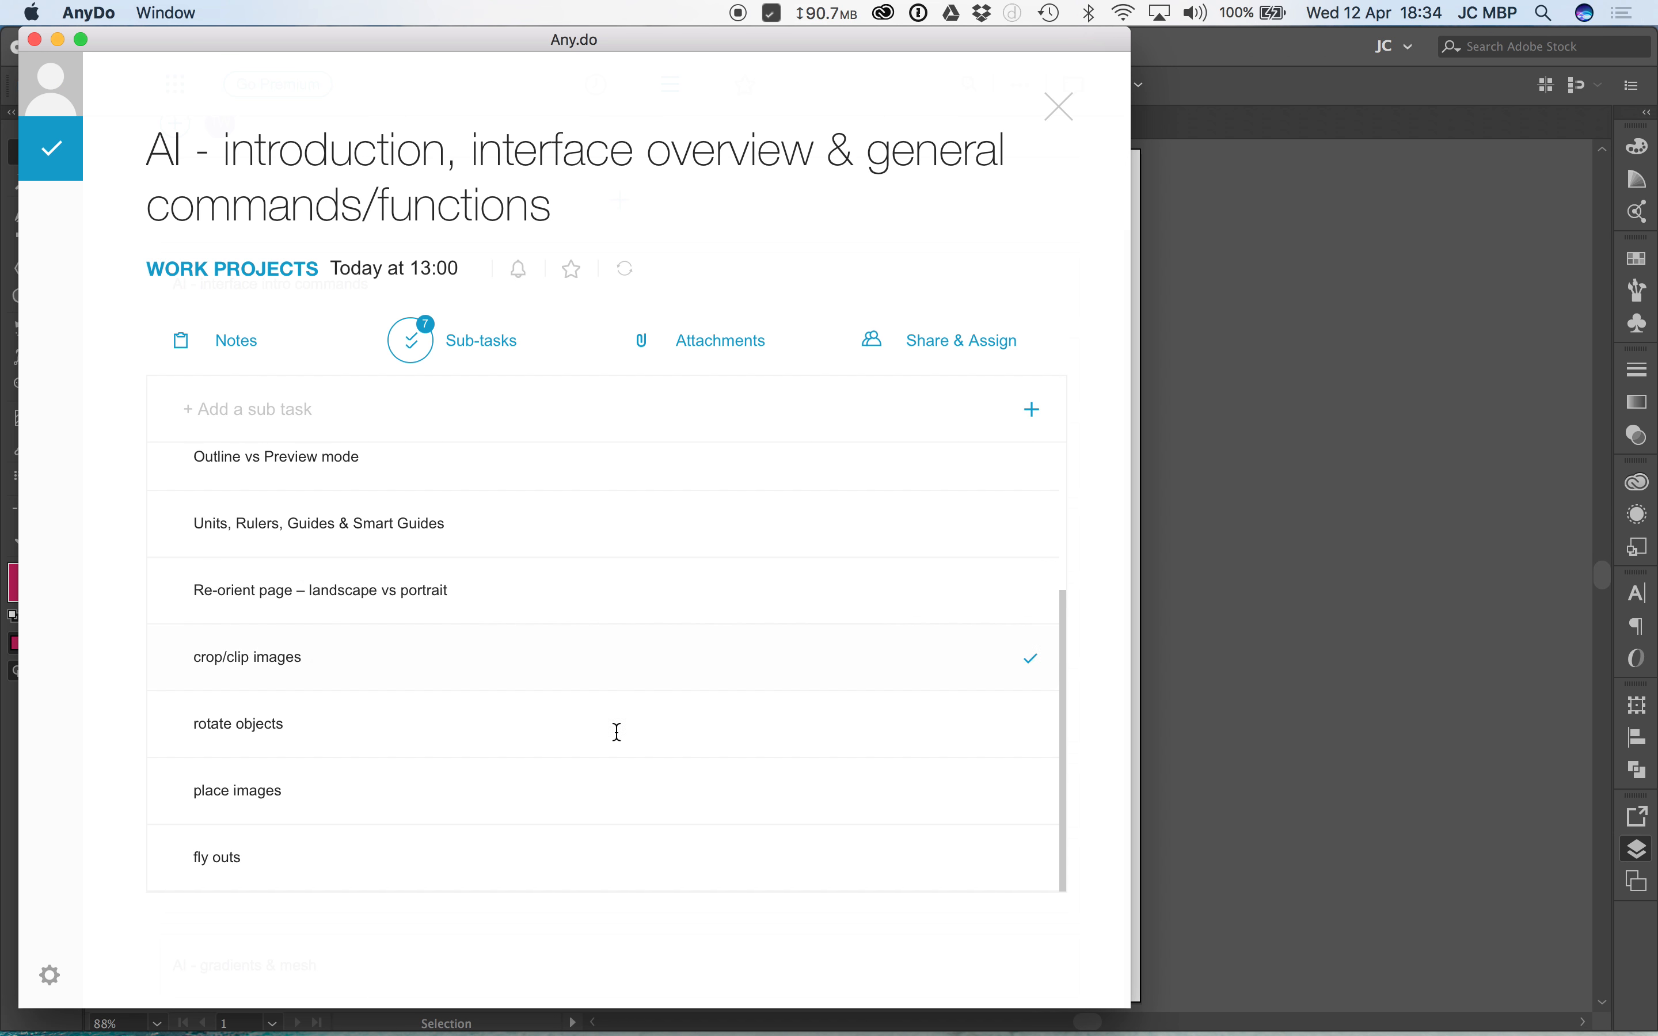
pyautogui.click(1033, 727)
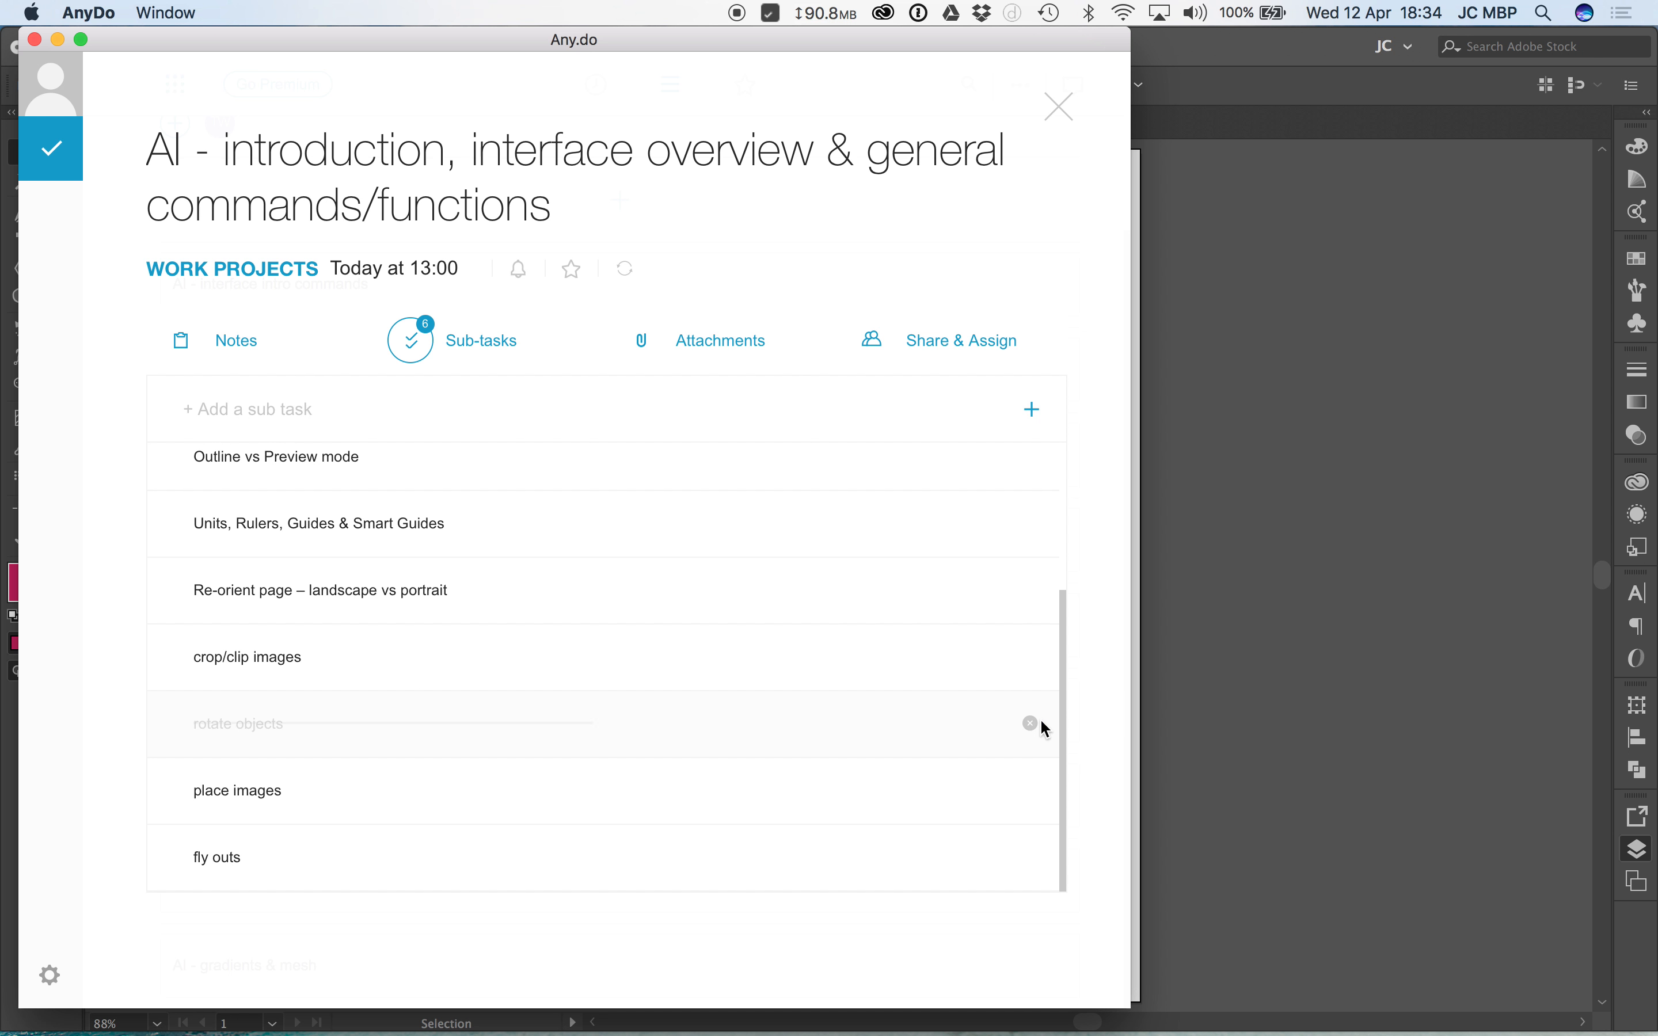